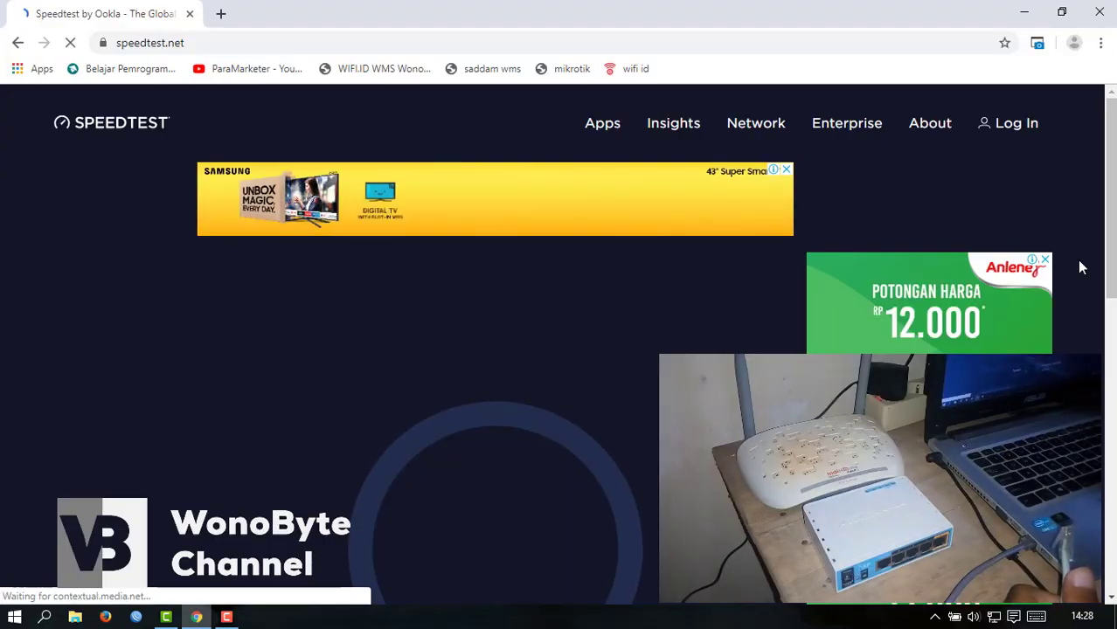
- Scroll the Speedtest page and run a test, getting 3 ms ping, 32.16/50.00 Mbps down/up
{"action": "left_click_drag", "start_coordinate": [1112, 237], "coordinate": [1111, 285]}
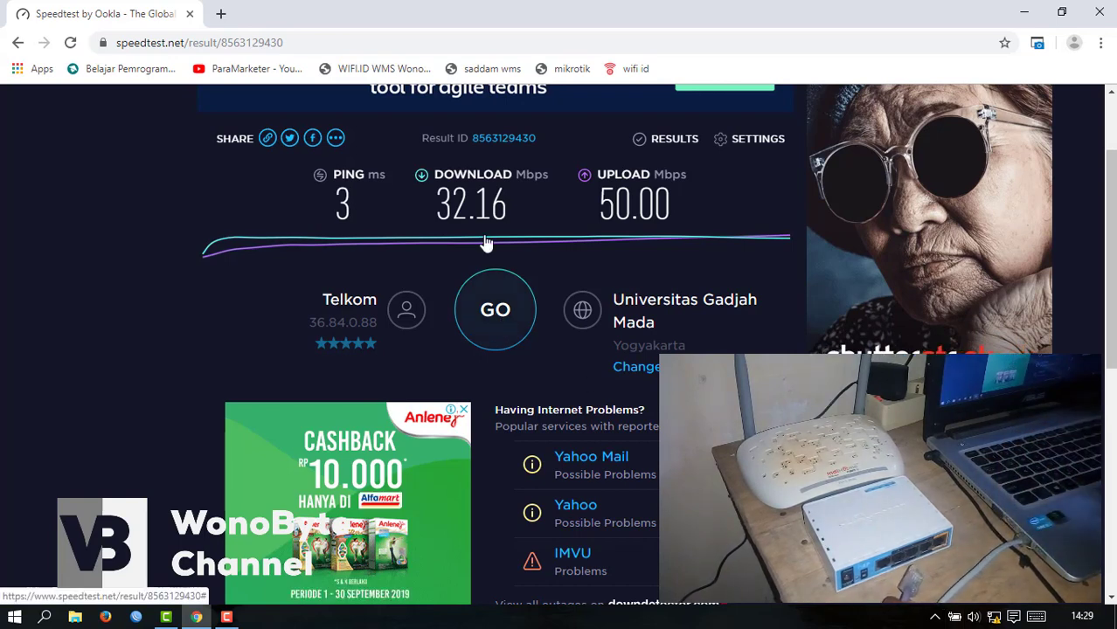
- Load YouTube in a new tab, then rerun Speedtest for 76.81 Mbps down and 74.77 Mbps up
{"action": "left_click", "coordinate": [220, 14]}
{"action": "type", "text": "h"}
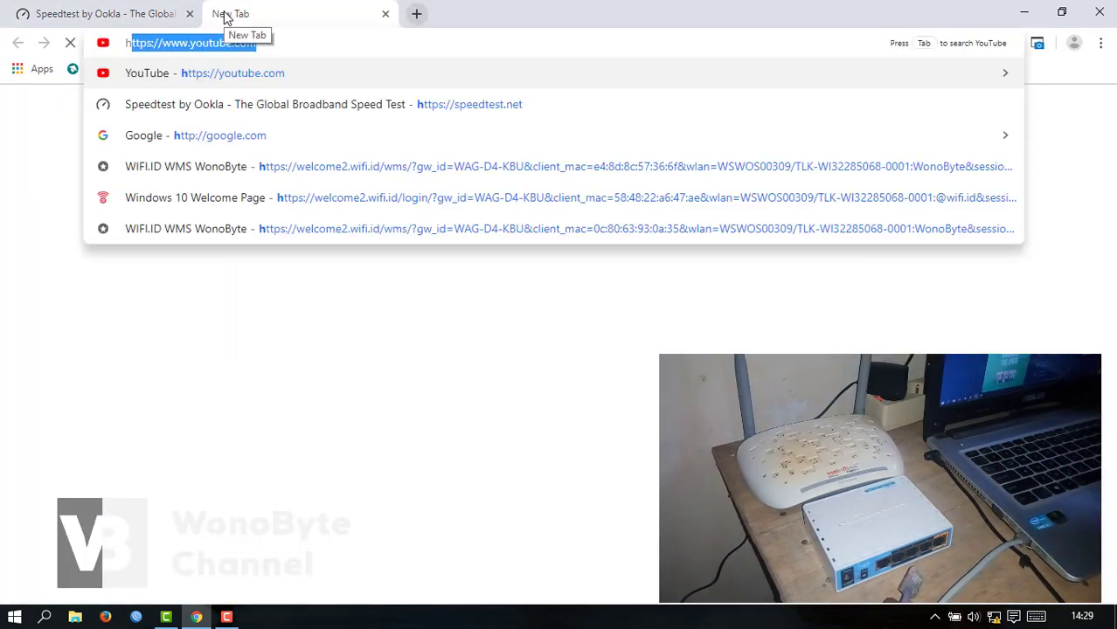
{"action": "key", "text": "Return"}
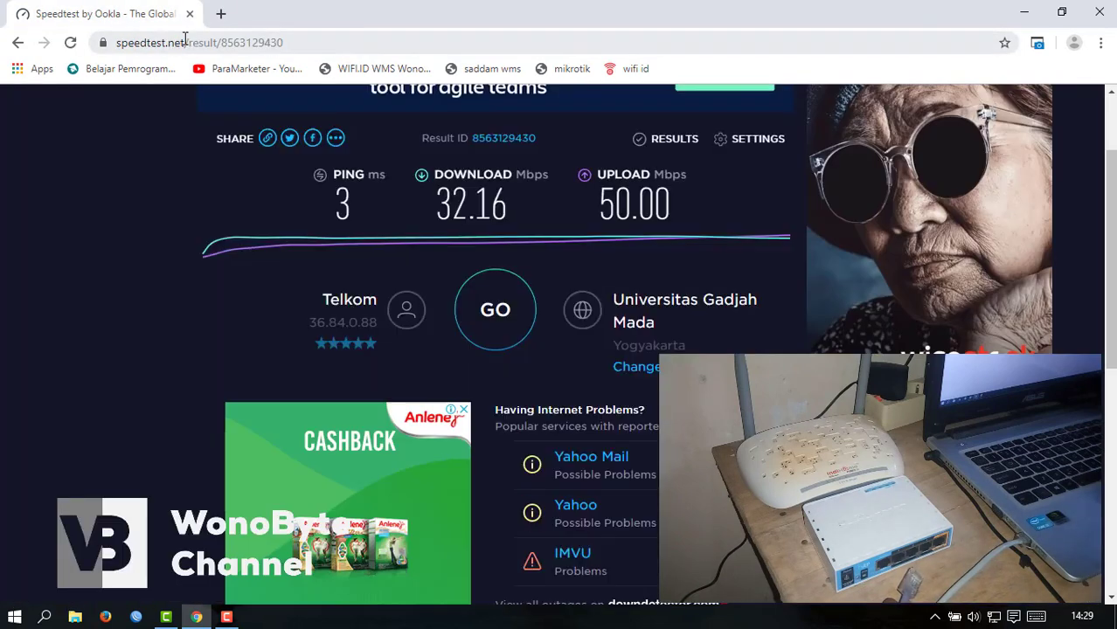
{"action": "left_click", "coordinate": [495, 310]}
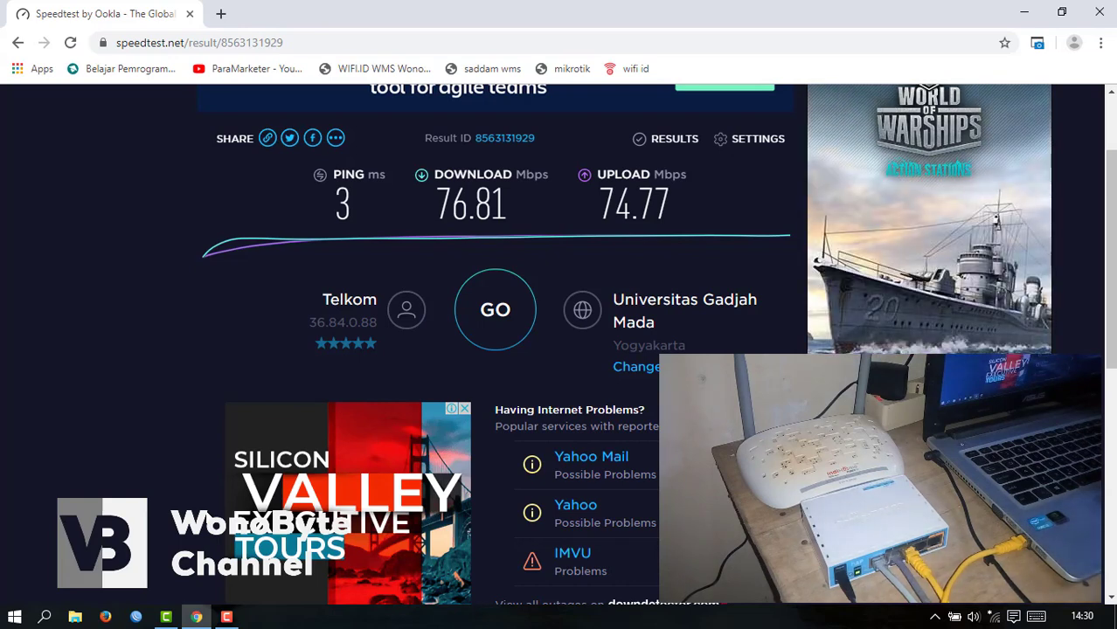
- Log into the discovered MikroTik router and reposition the Interface List window
{"action": "left_click", "coordinate": [136, 617]}
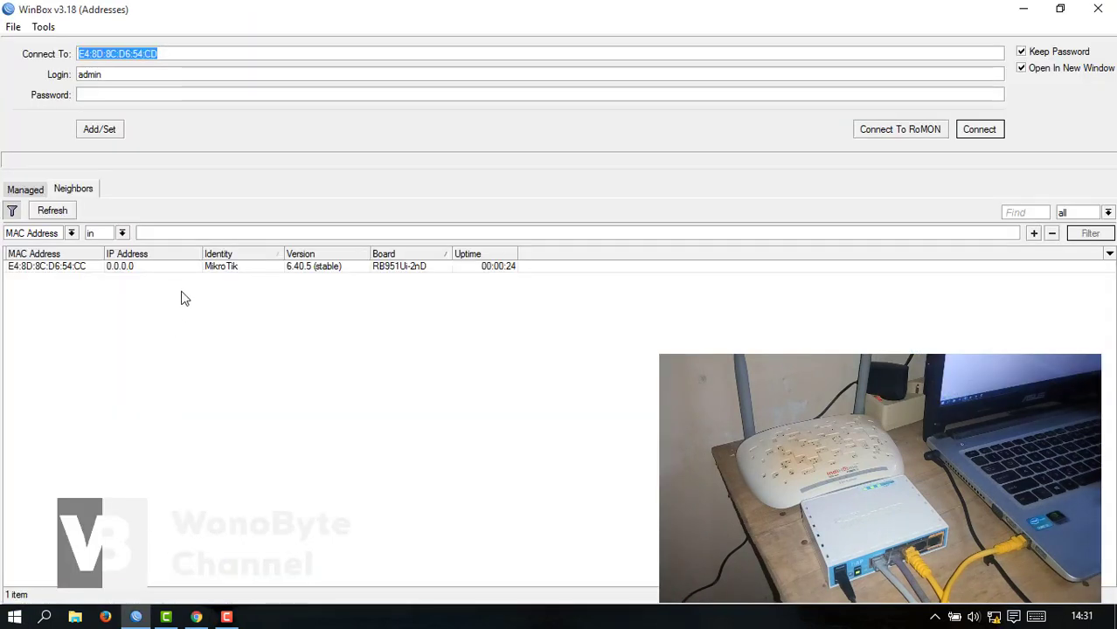
{"action": "left_click", "coordinate": [179, 272]}
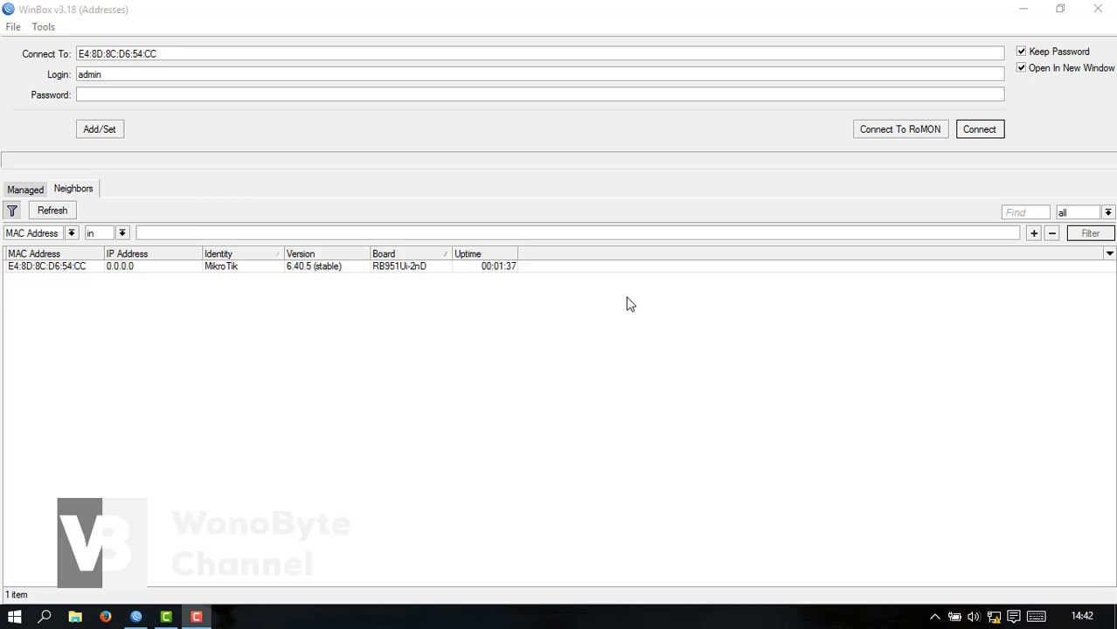
{"action": "left_click", "coordinate": [393, 267]}
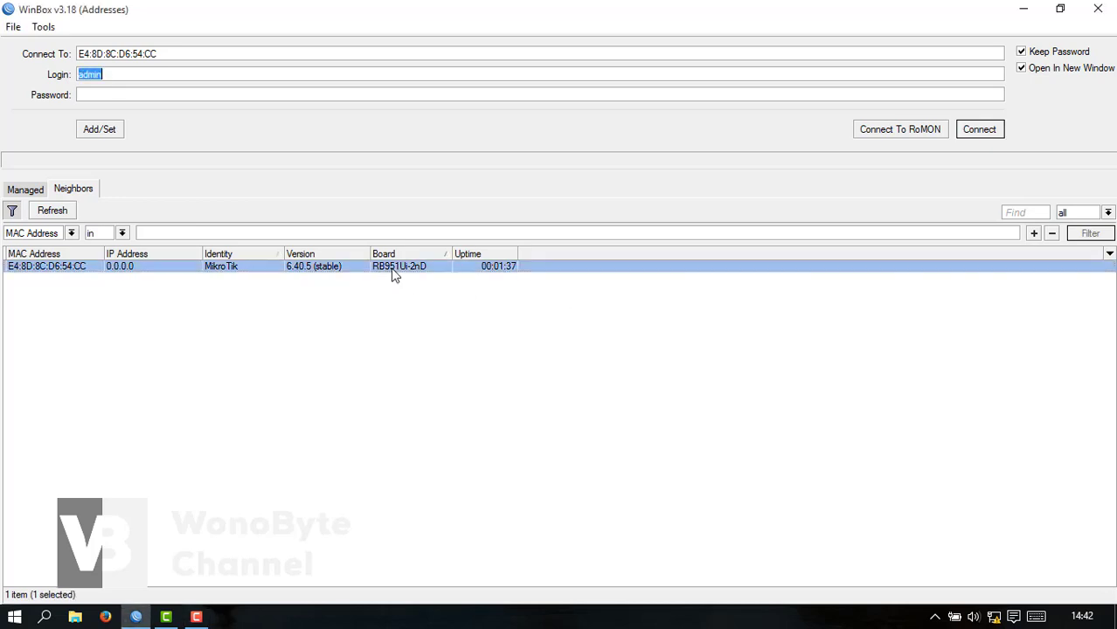
{"action": "left_click", "coordinate": [962, 129]}
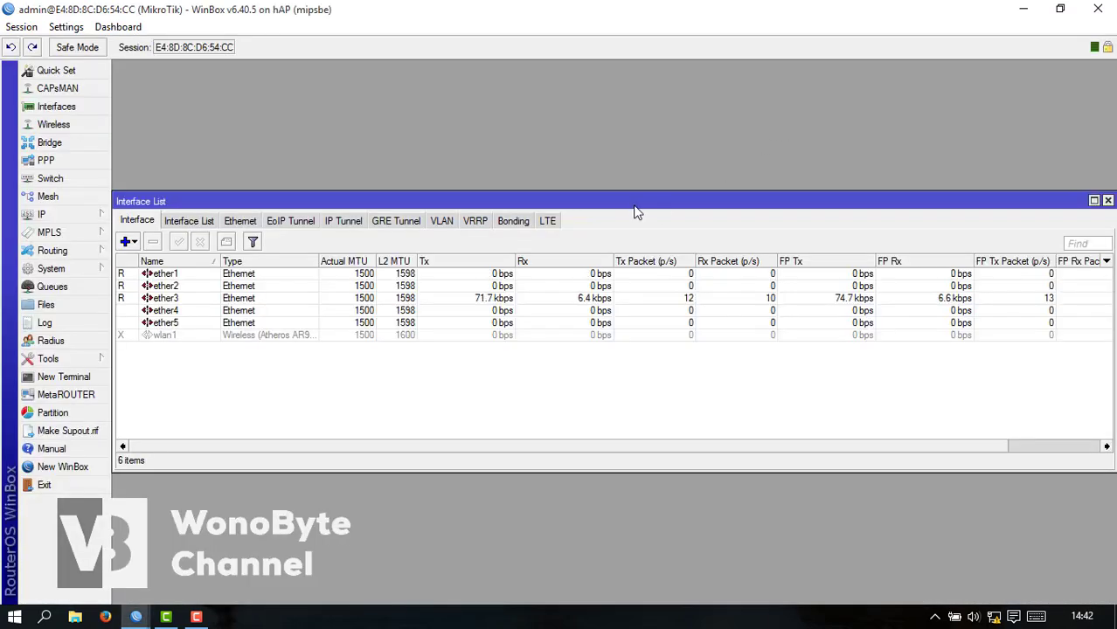
{"action": "left_click_drag", "start_coordinate": [635, 202], "coordinate": [644, 81]}
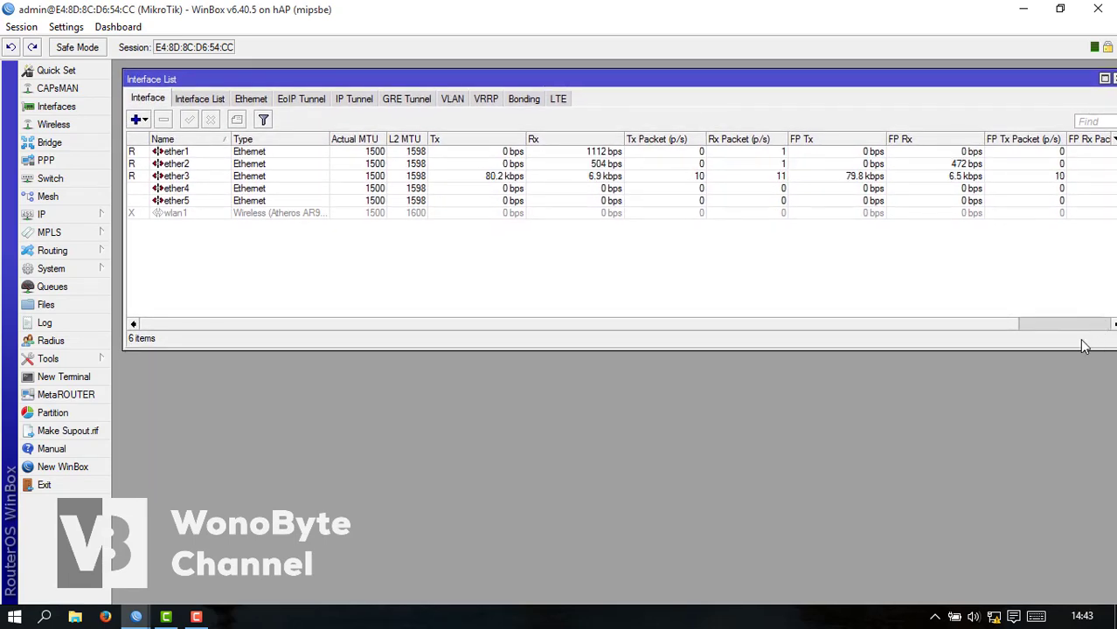
{"action": "left_click_drag", "start_coordinate": [1042, 80], "coordinate": [1033, 80]}
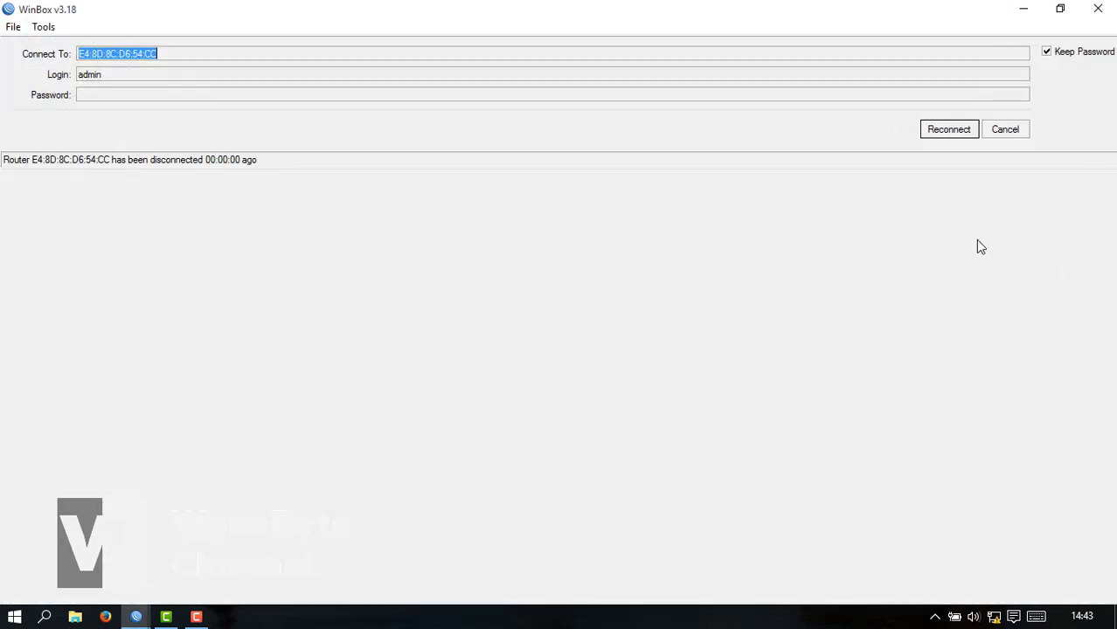
- Reconnect after the session drops by refreshing Neighbors and logging into the router again
{"action": "left_click", "coordinate": [967, 132]}
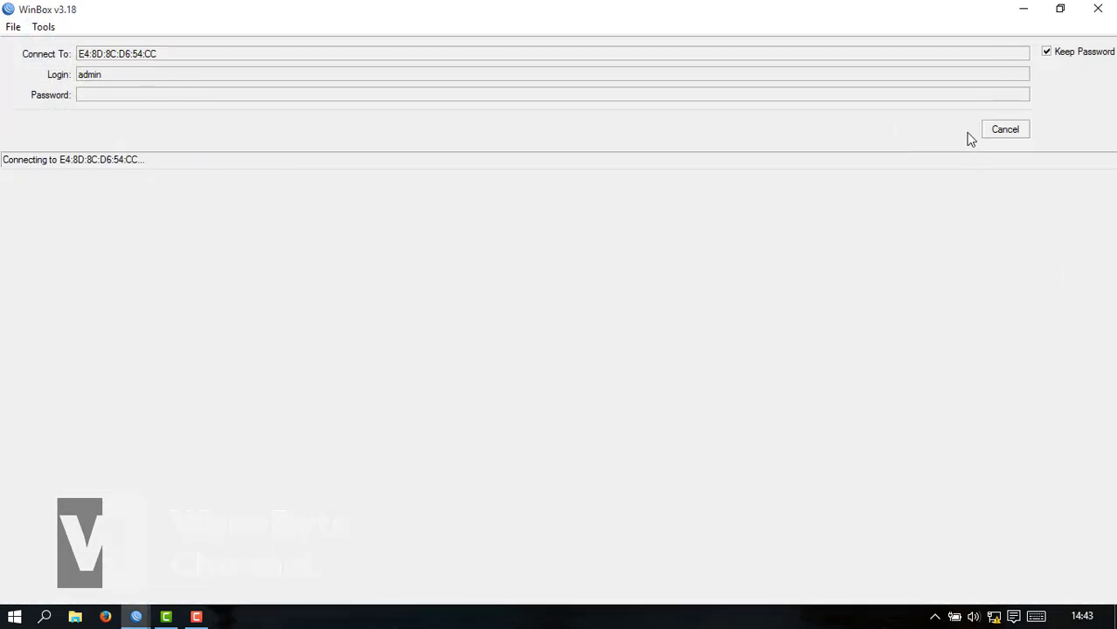
{"action": "mouse_move", "coordinate": [139, 617]}
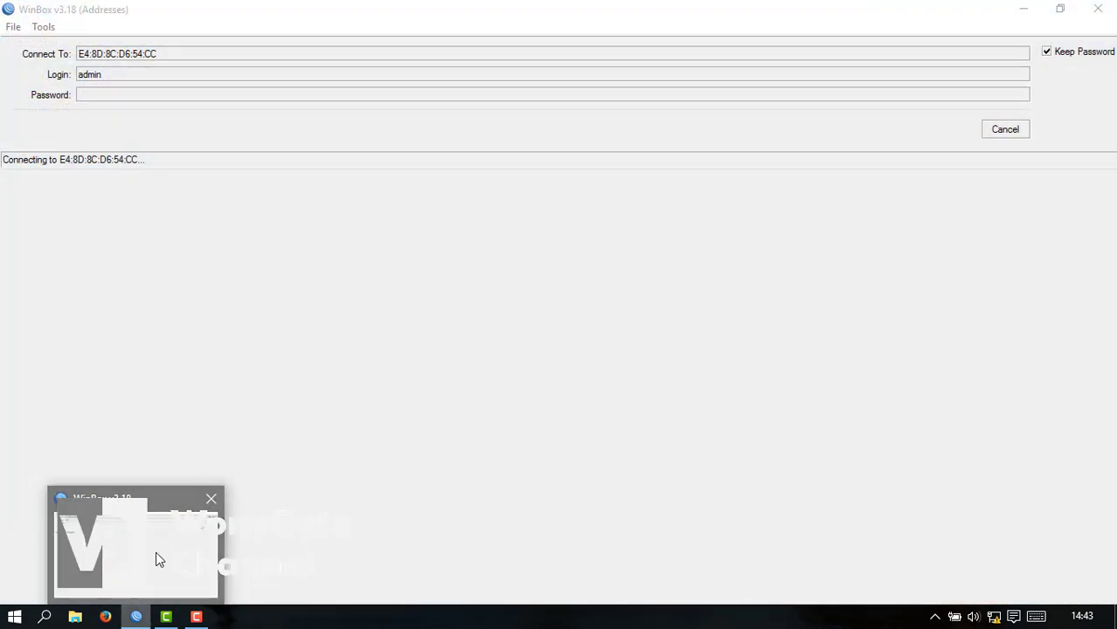
{"action": "left_click", "coordinate": [156, 551]}
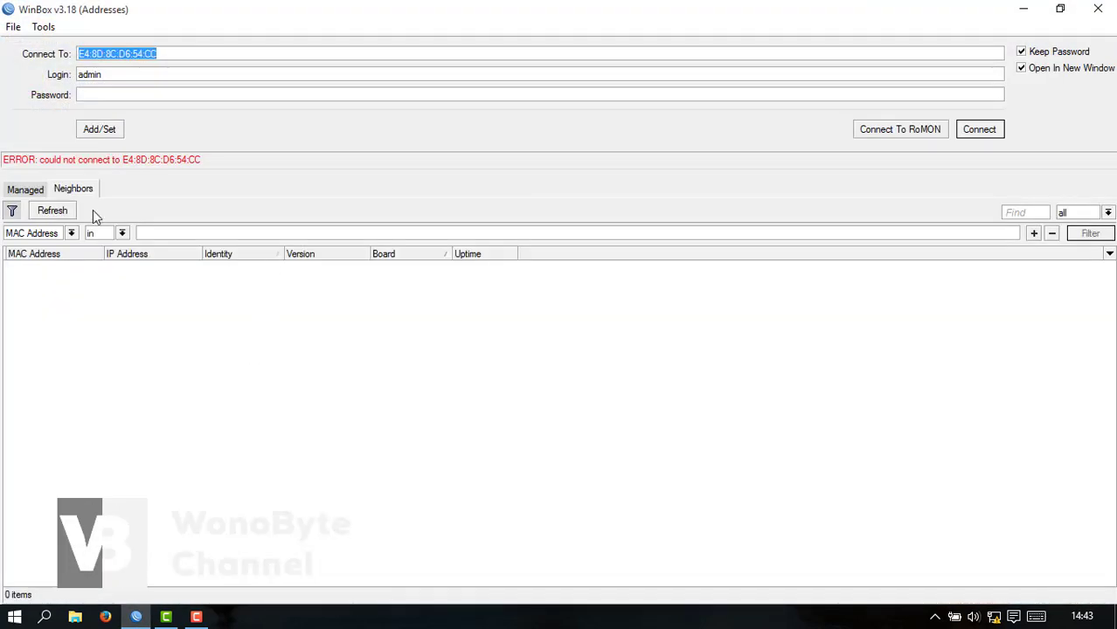
{"action": "left_click", "coordinate": [52, 210]}
{"action": "left_click", "coordinate": [152, 272]}
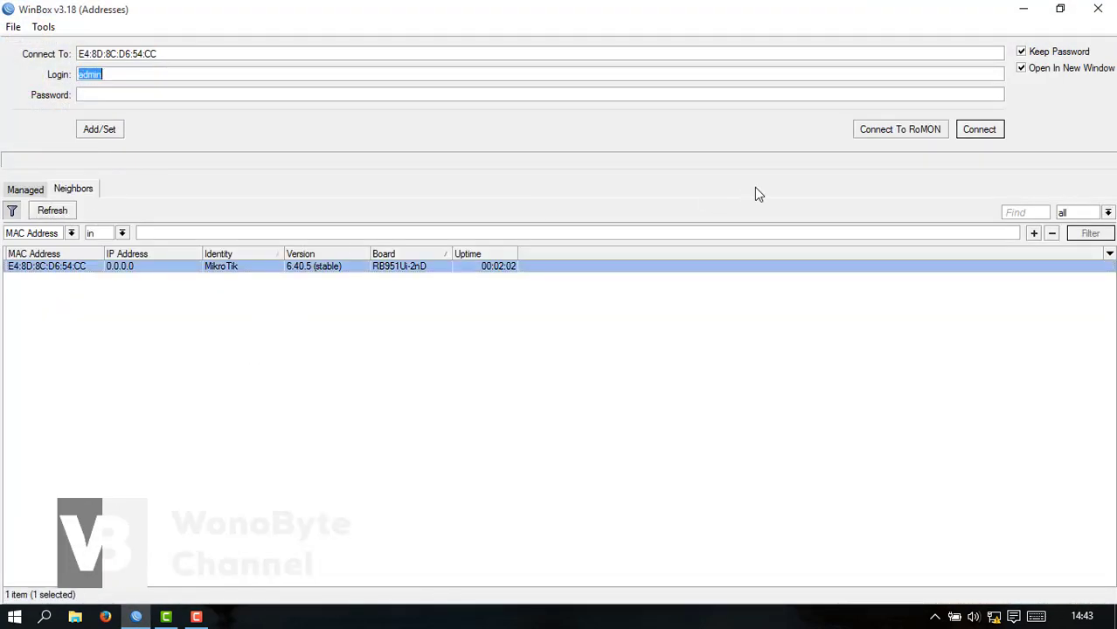
{"action": "left_click", "coordinate": [972, 133]}
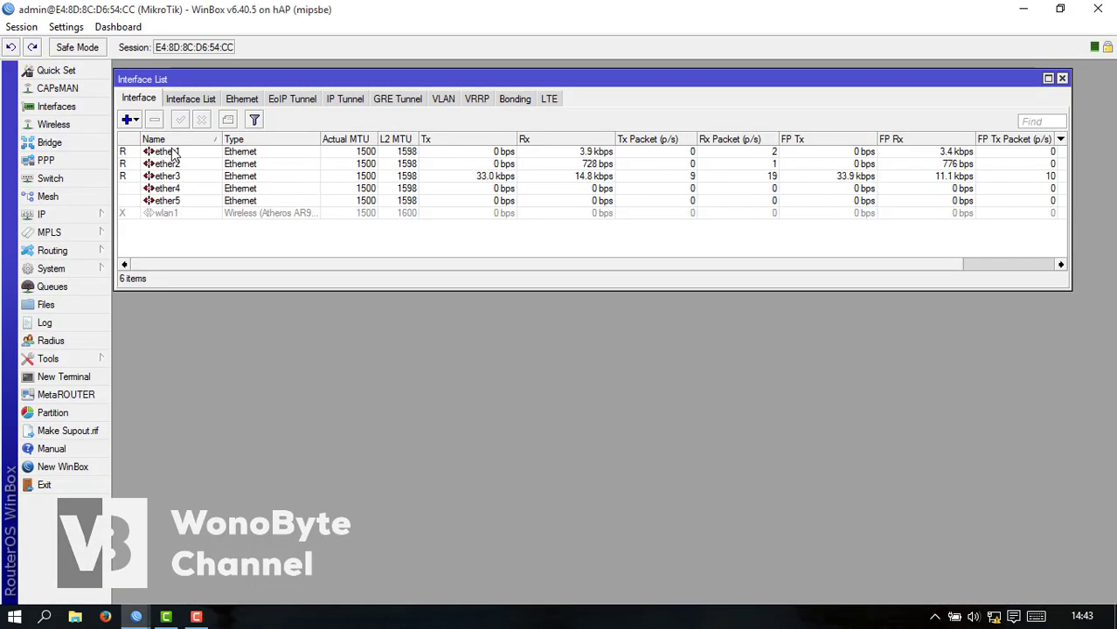
- Rename interface ether1 to ether1-ISP1
{"action": "left_click", "coordinate": [175, 153]}
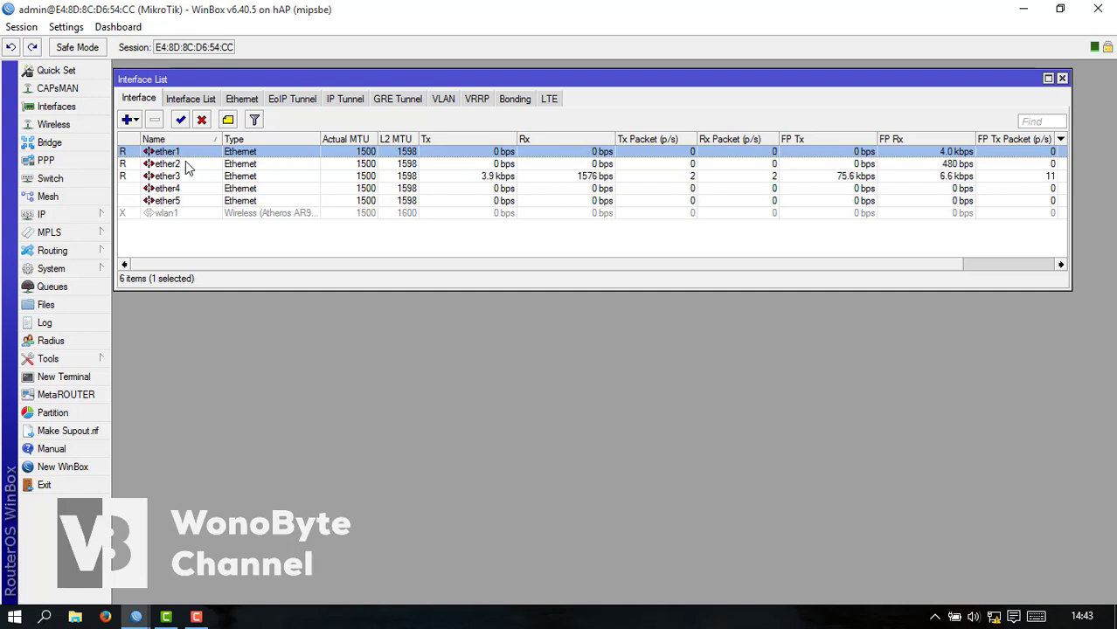
{"action": "left_click", "coordinate": [187, 166]}
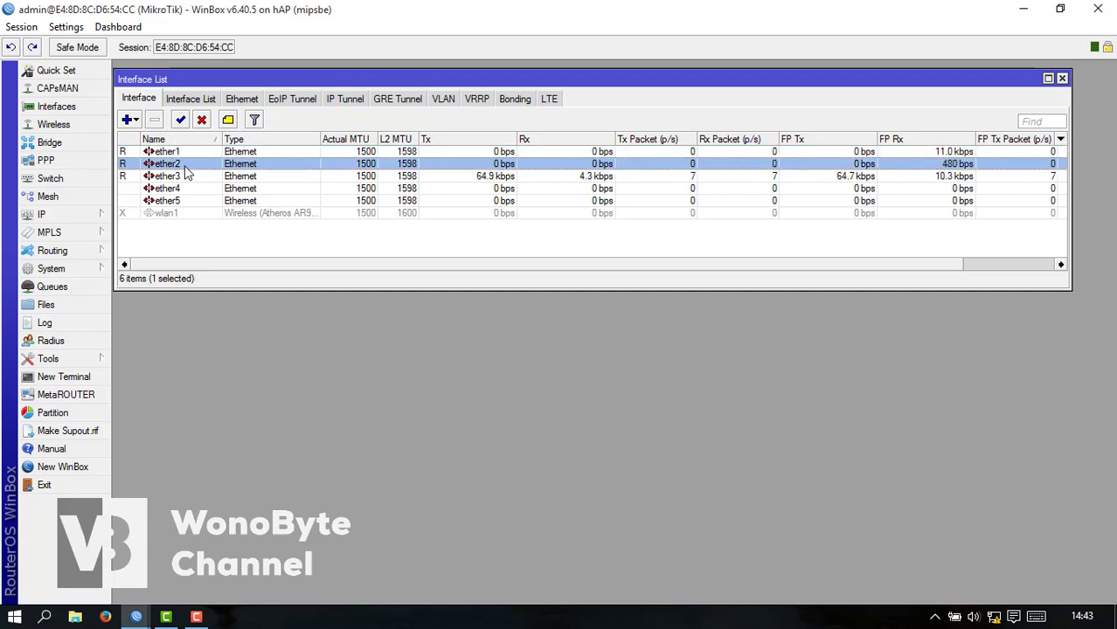
{"action": "left_click", "coordinate": [196, 178]}
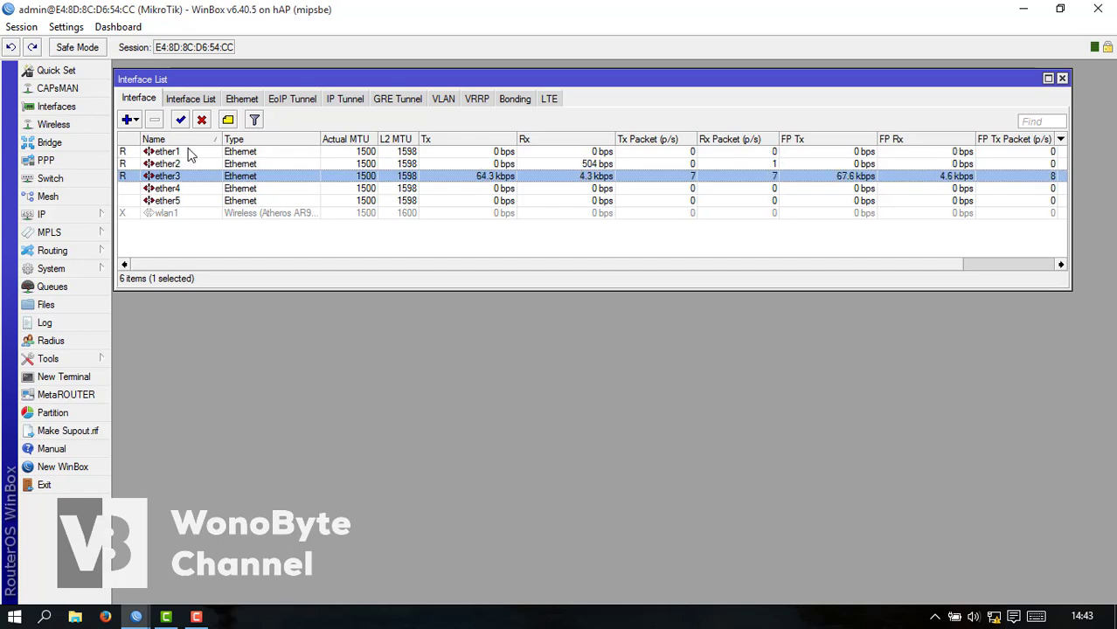
{"action": "double_click", "coordinate": [191, 152]}
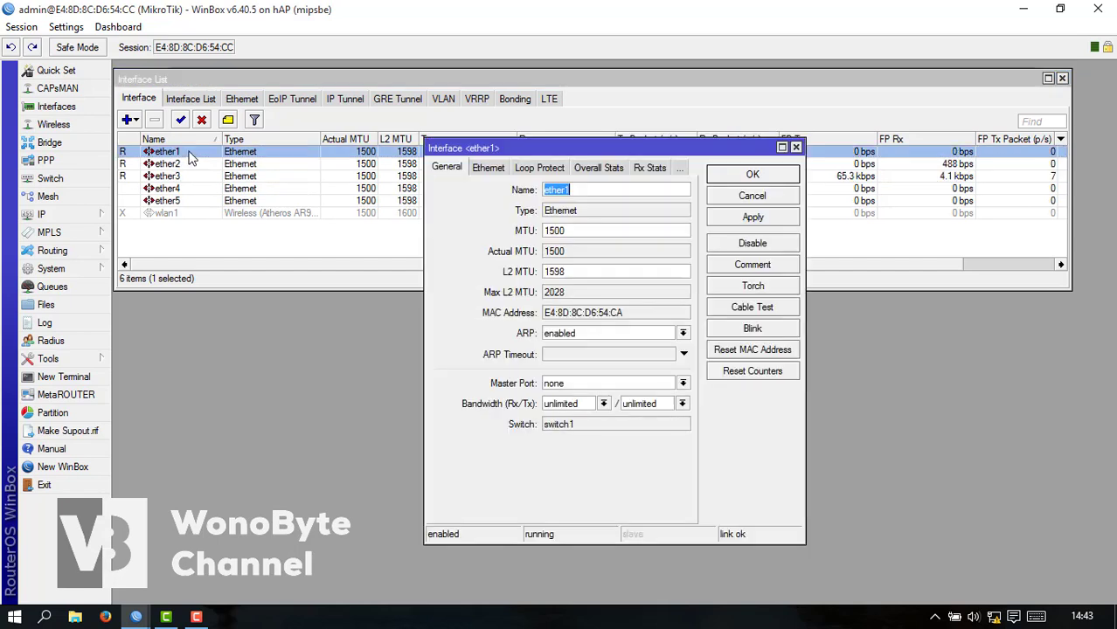
{"action": "left_click", "coordinate": [580, 194]}
{"action": "type", "text": "-"}
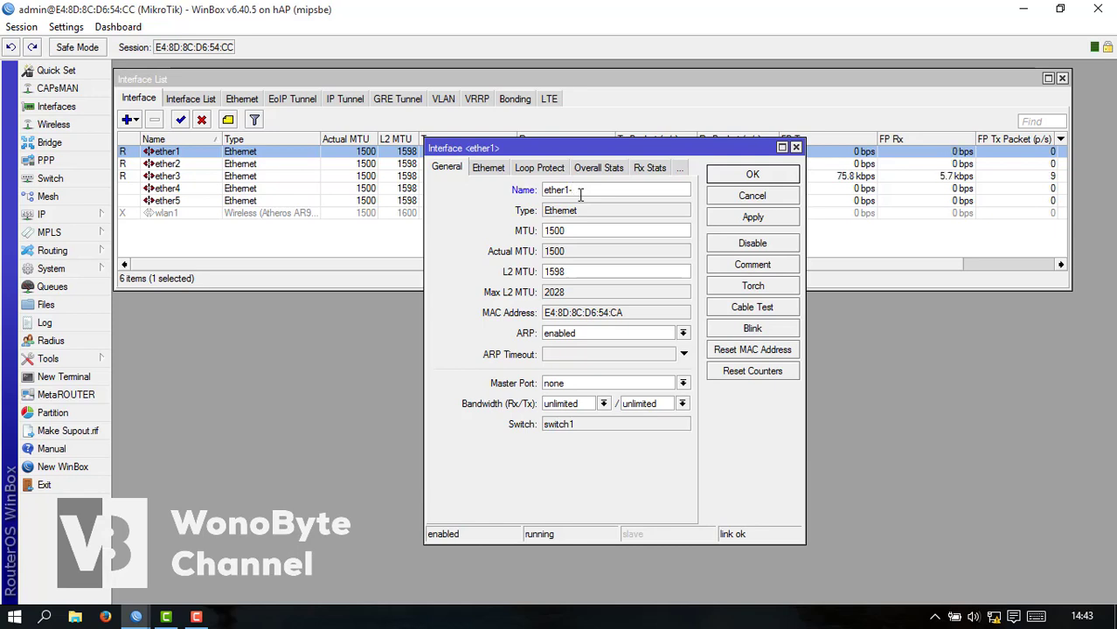
{"action": "type", "text": "ISP1"}
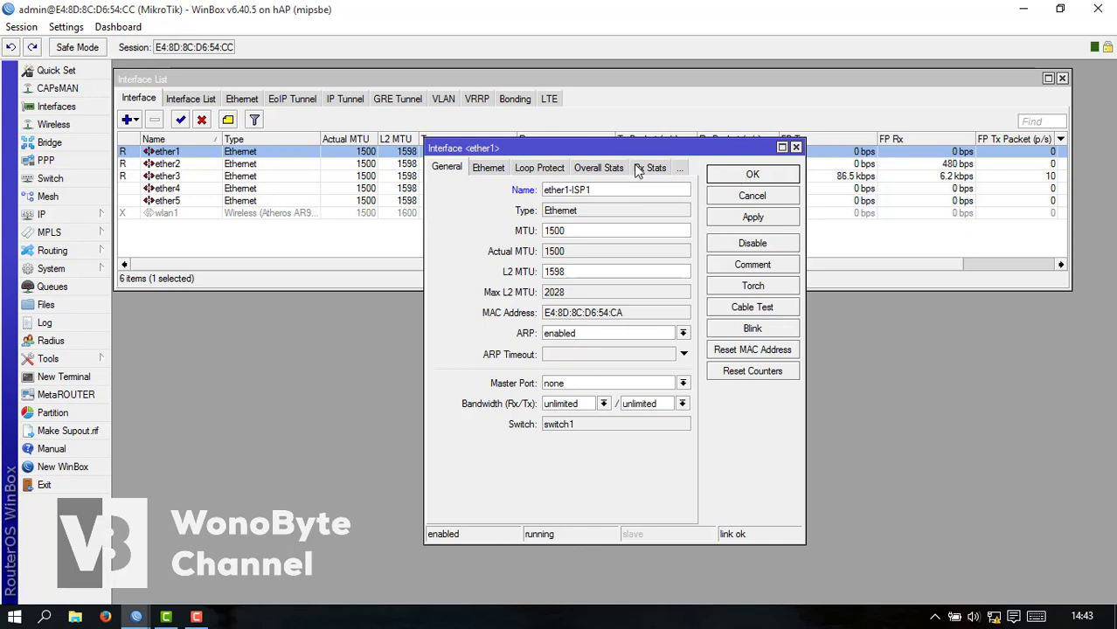
{"action": "left_click", "coordinate": [733, 179]}
- Rename interface ether2 to ether2-ISP2
{"action": "double_click", "coordinate": [208, 163]}
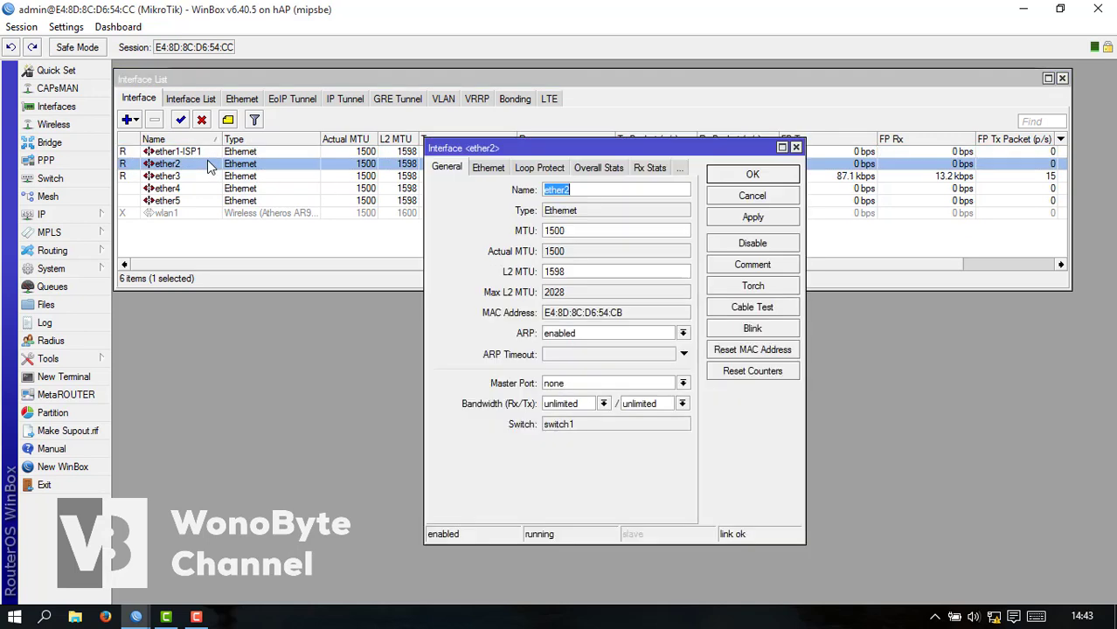
{"action": "left_click", "coordinate": [614, 189]}
{"action": "type", "text": "-ISP2"}
{"action": "left_click", "coordinate": [733, 178]}
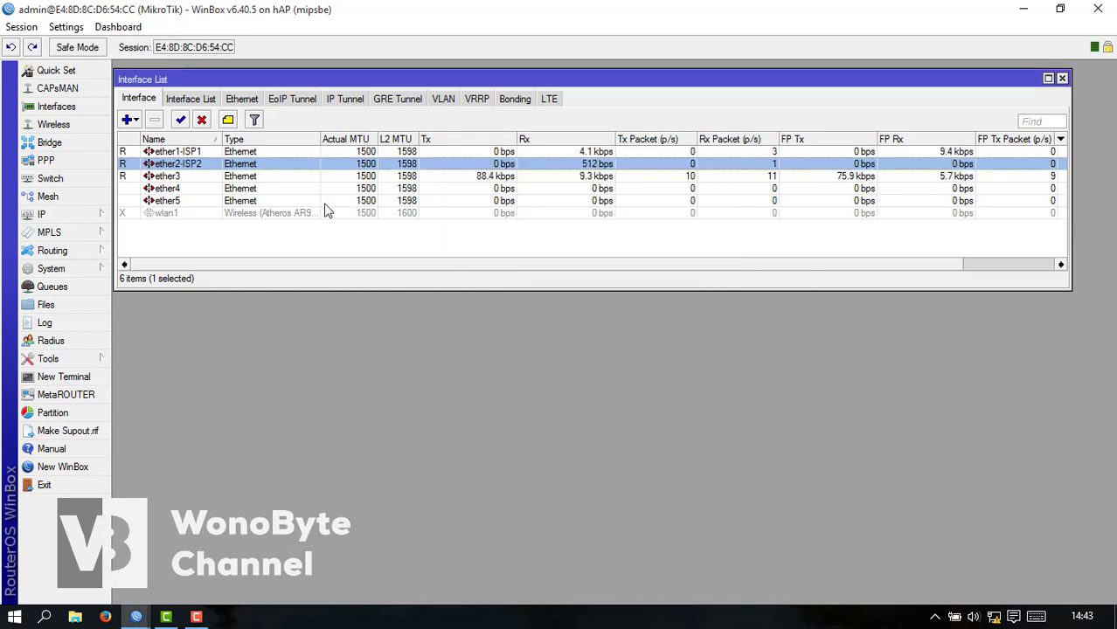
- Create a new bridge named LAN
{"action": "left_click", "coordinate": [49, 142]}
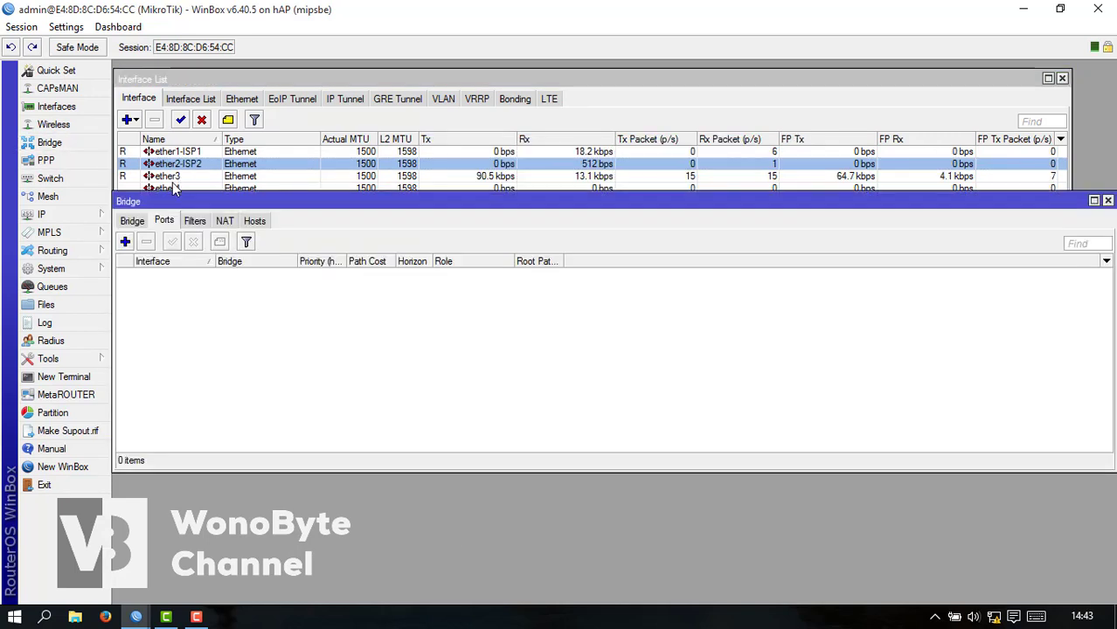
{"action": "left_click", "coordinate": [132, 221]}
{"action": "left_click", "coordinate": [125, 242]}
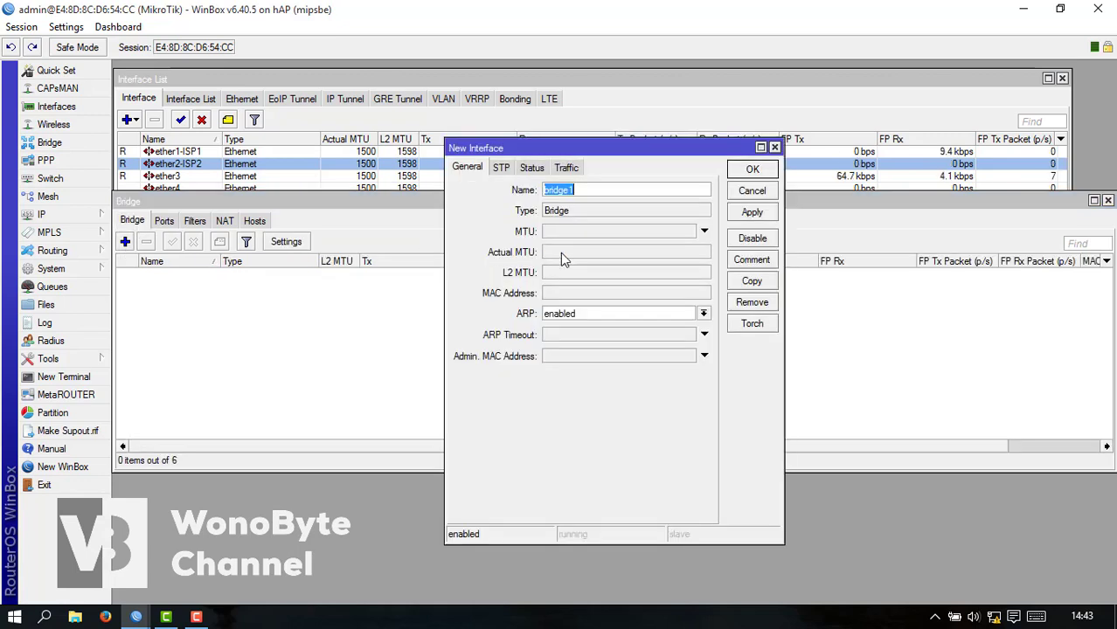
{"action": "type", "text": "LAM"}
{"action": "key", "text": "BackSpace"}
{"action": "type", "text": "N"}
{"action": "left_click", "coordinate": [749, 170]}
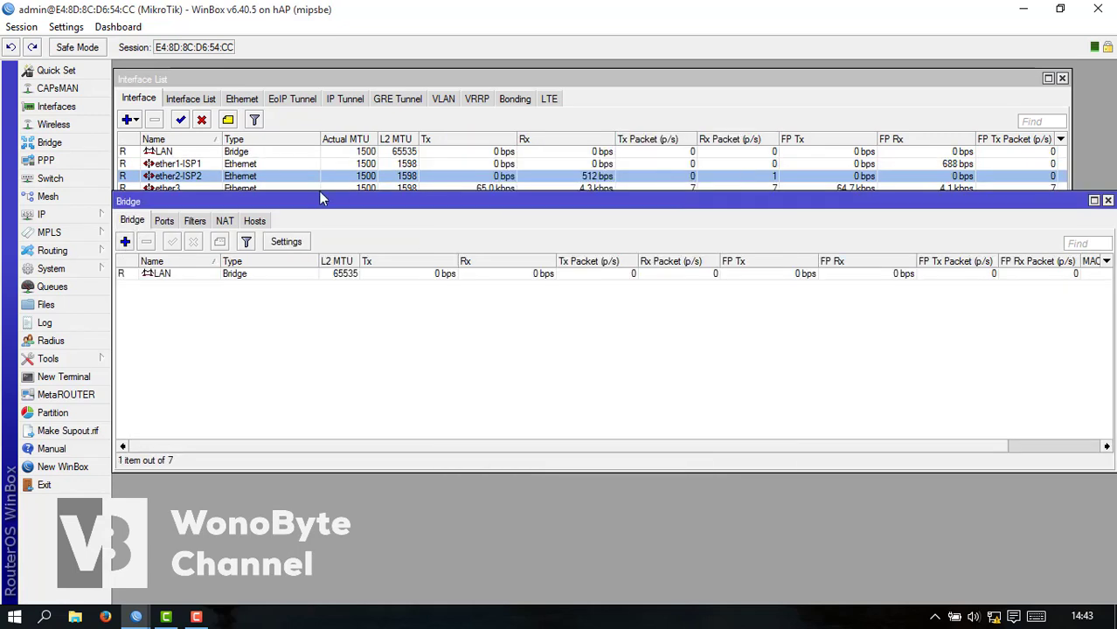
- Add ether3 as a port of the LAN bridge and close the Bridge window
{"action": "left_click", "coordinate": [163, 221]}
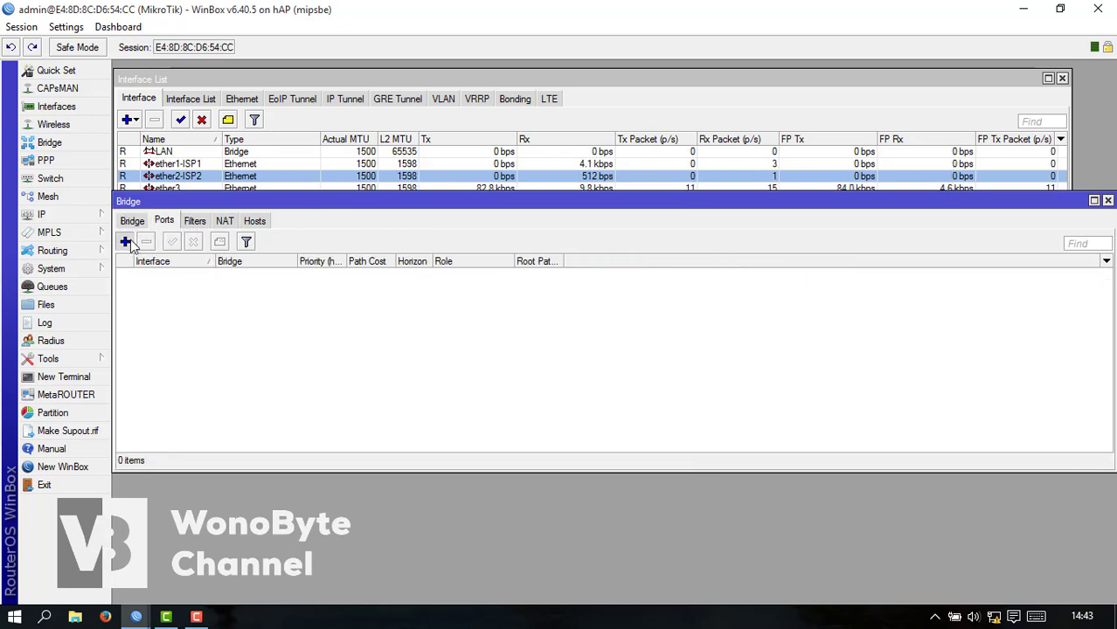
{"action": "left_click", "coordinate": [127, 241]}
{"action": "left_click", "coordinate": [598, 250]}
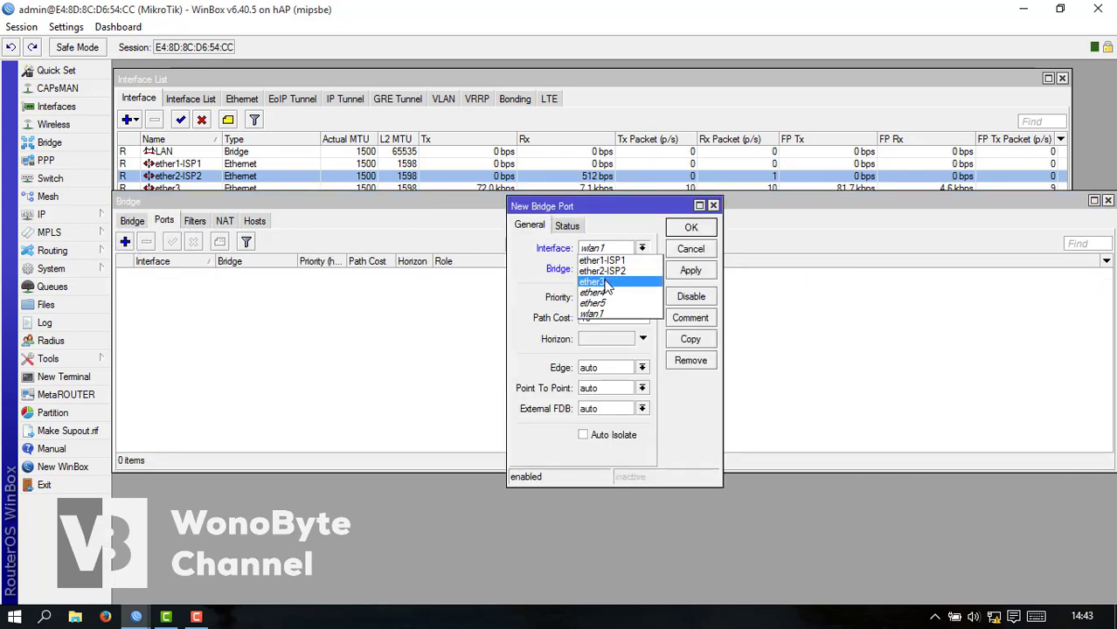
{"action": "left_click", "coordinate": [620, 287]}
{"action": "left_click", "coordinate": [687, 271]}
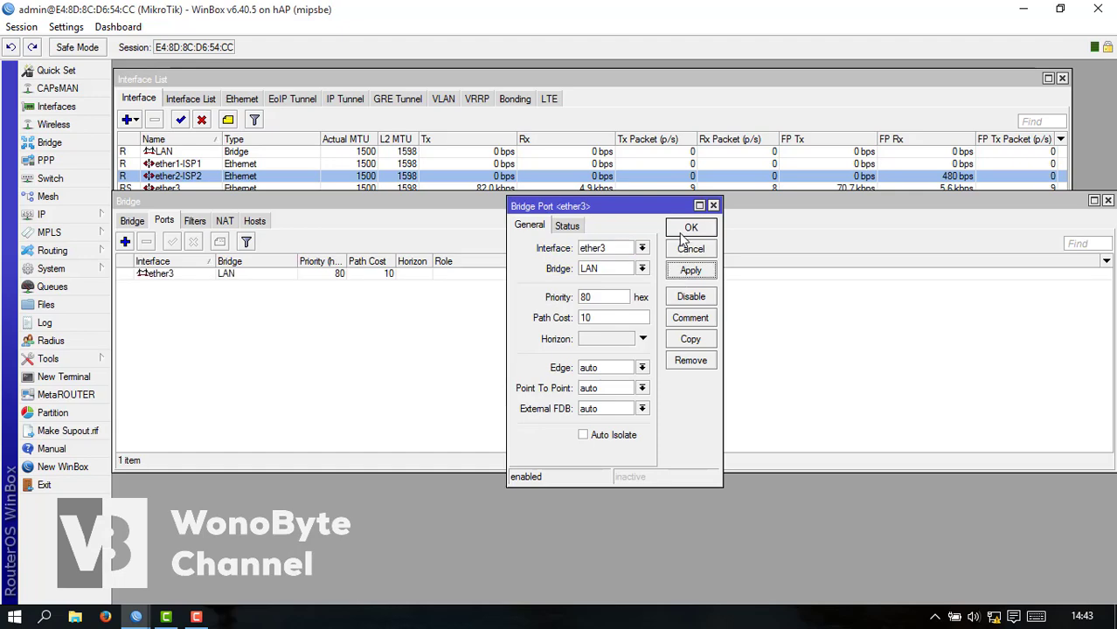
{"action": "left_click", "coordinate": [689, 229]}
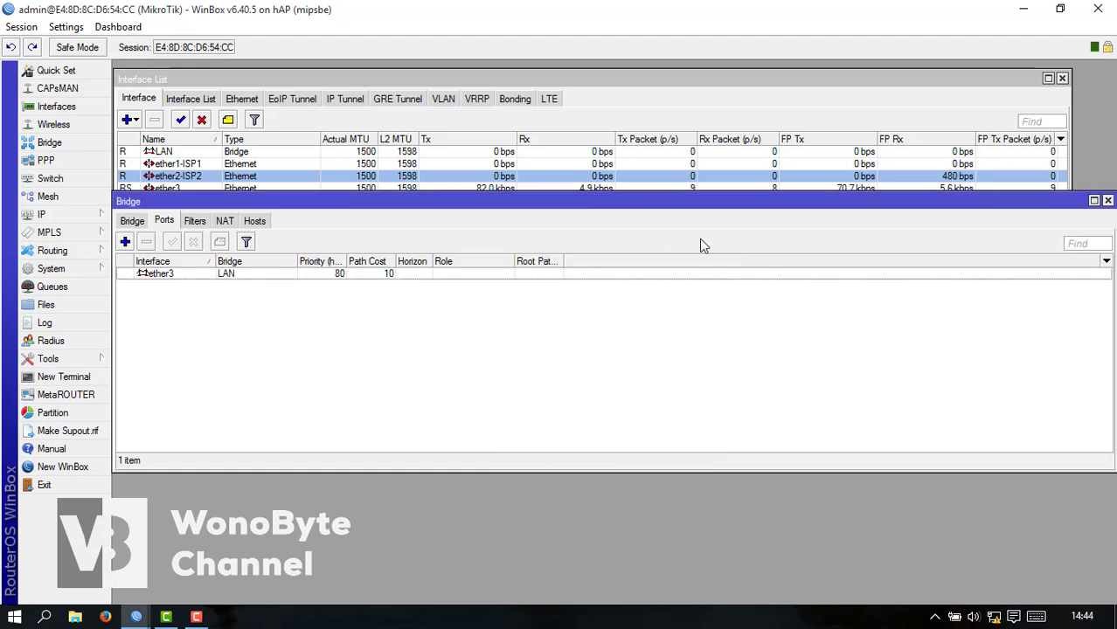
{"action": "left_click", "coordinate": [1108, 200]}
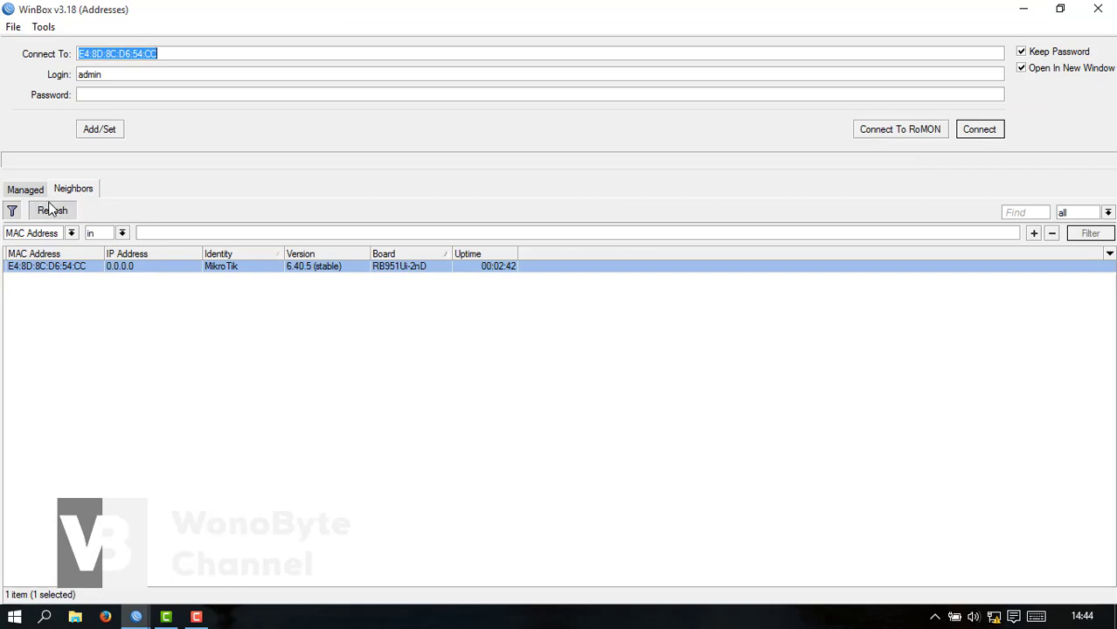
- Refresh Neighbors and log back into the MikroTik router
{"action": "left_click", "coordinate": [52, 210]}
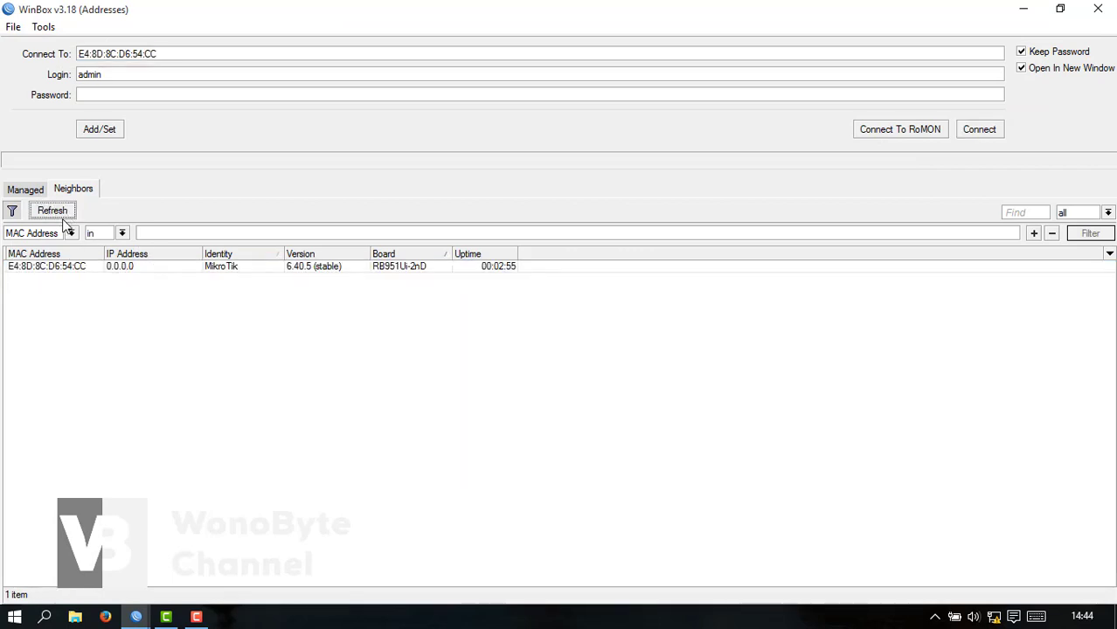
{"action": "left_click", "coordinate": [61, 217]}
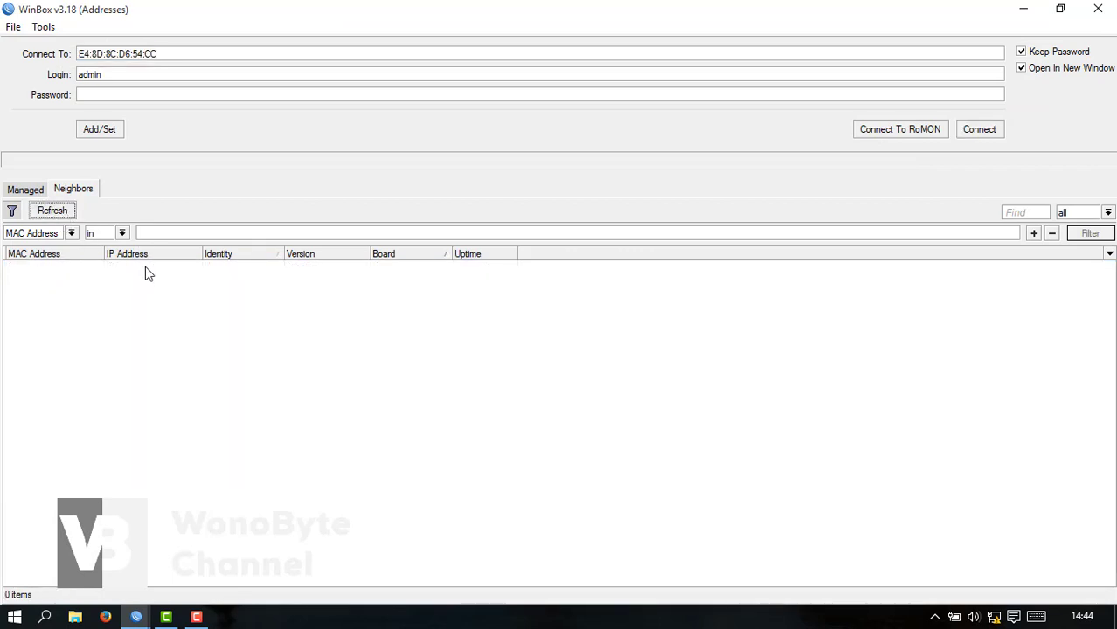
{"action": "left_click", "coordinate": [147, 267]}
{"action": "left_click", "coordinate": [977, 133]}
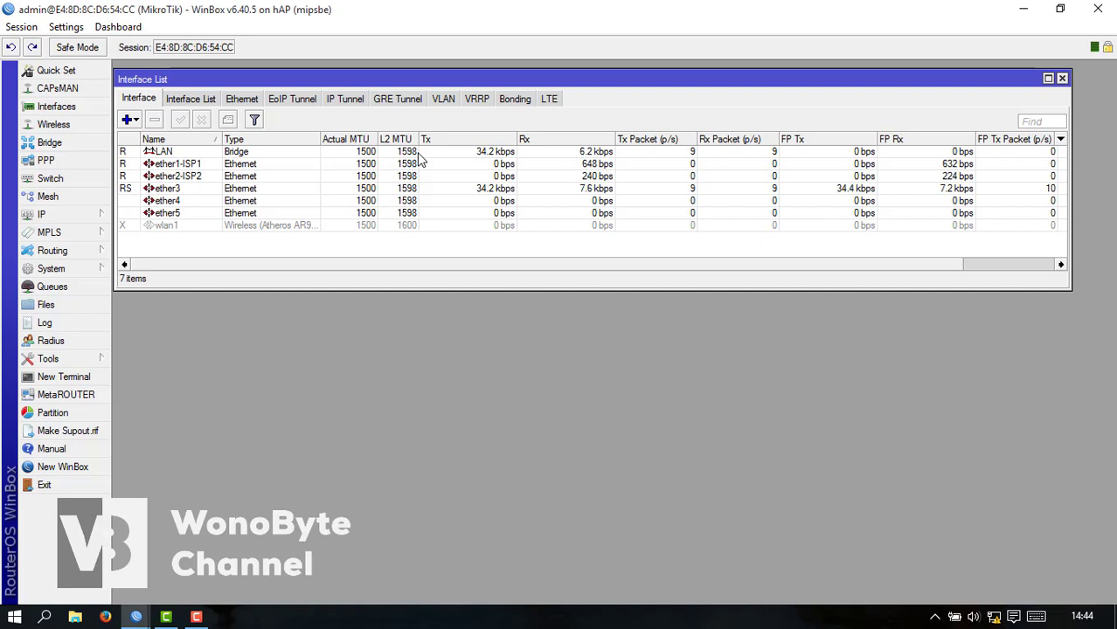
- Assign address 192.168.1.1/24 to the LAN interface
{"action": "left_click", "coordinate": [101, 219]}
{"action": "left_click", "coordinate": [140, 216]}
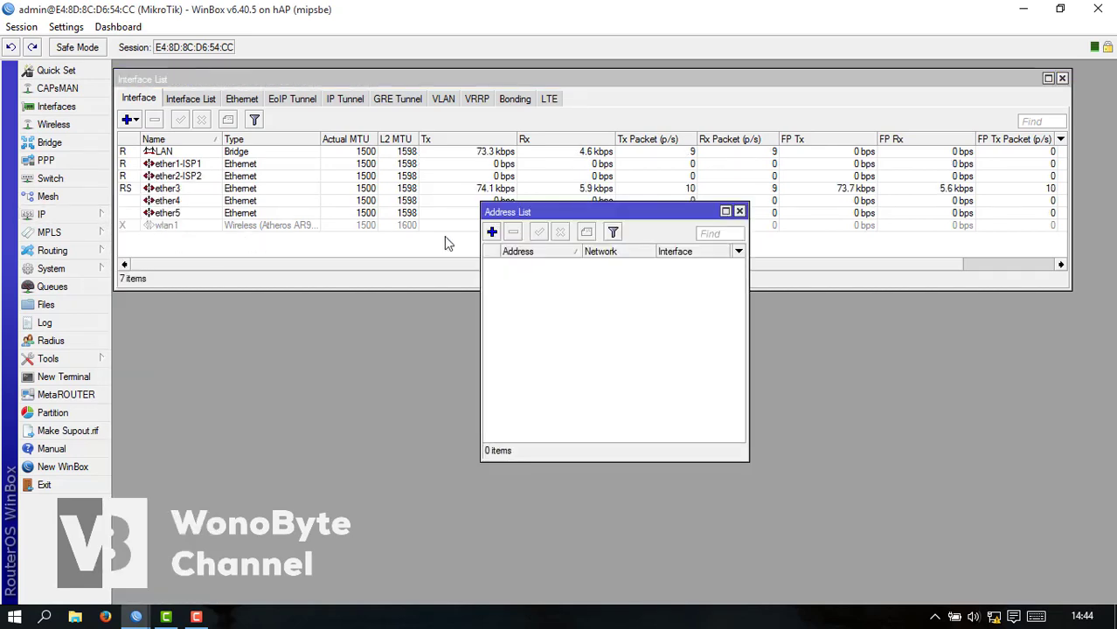
{"action": "left_click", "coordinate": [492, 232]}
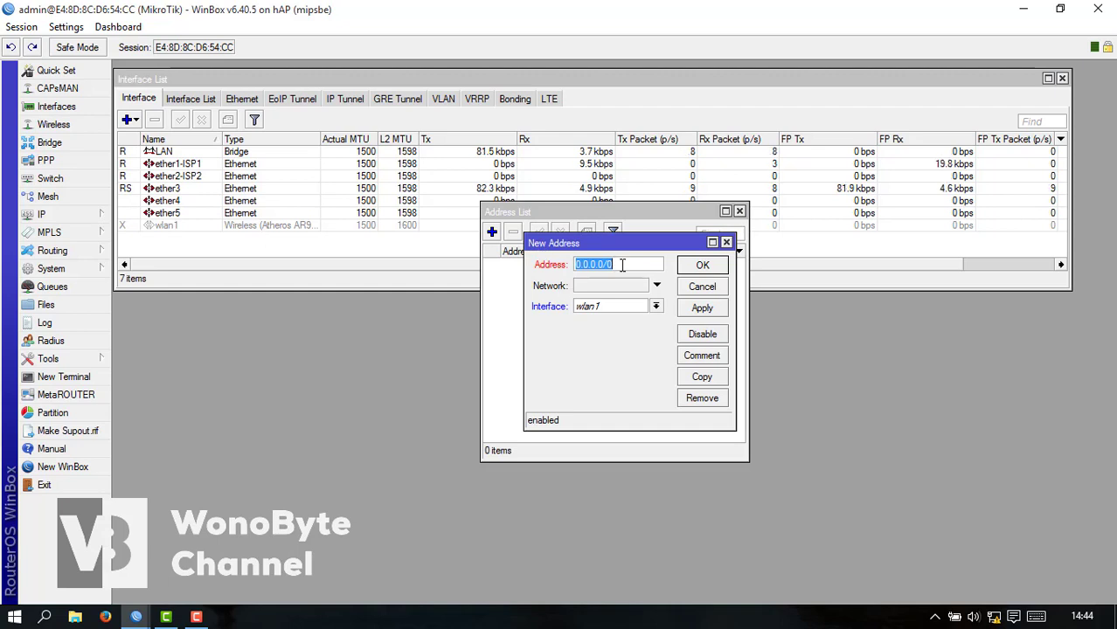
{"action": "type", "text": "192.168.1."}
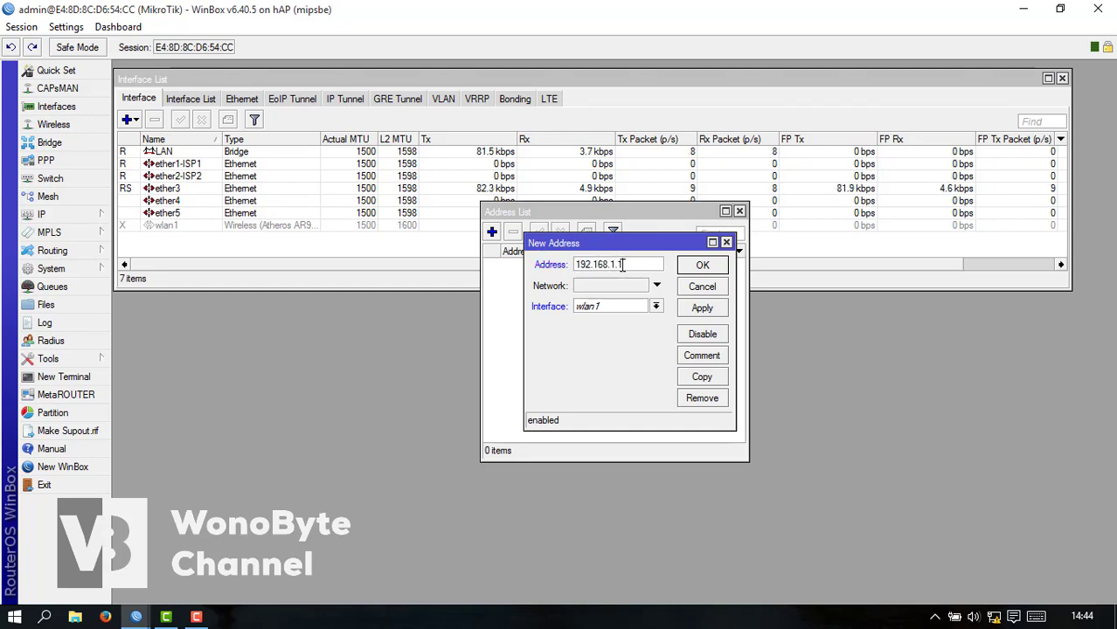
{"action": "type", "text": "1/24"}
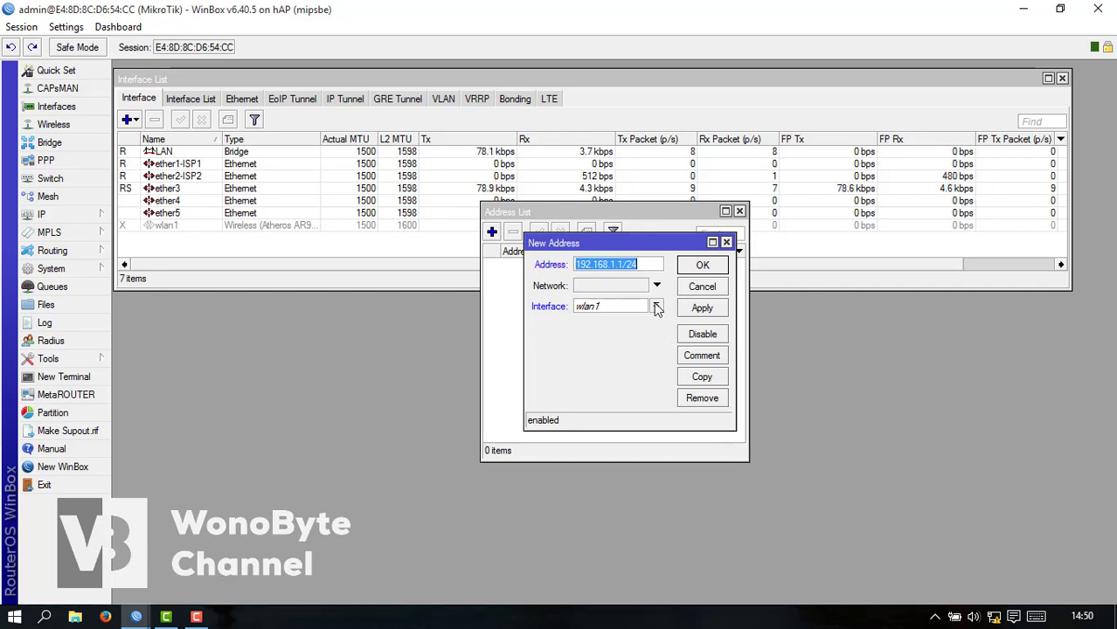
{"action": "left_click", "coordinate": [658, 307]}
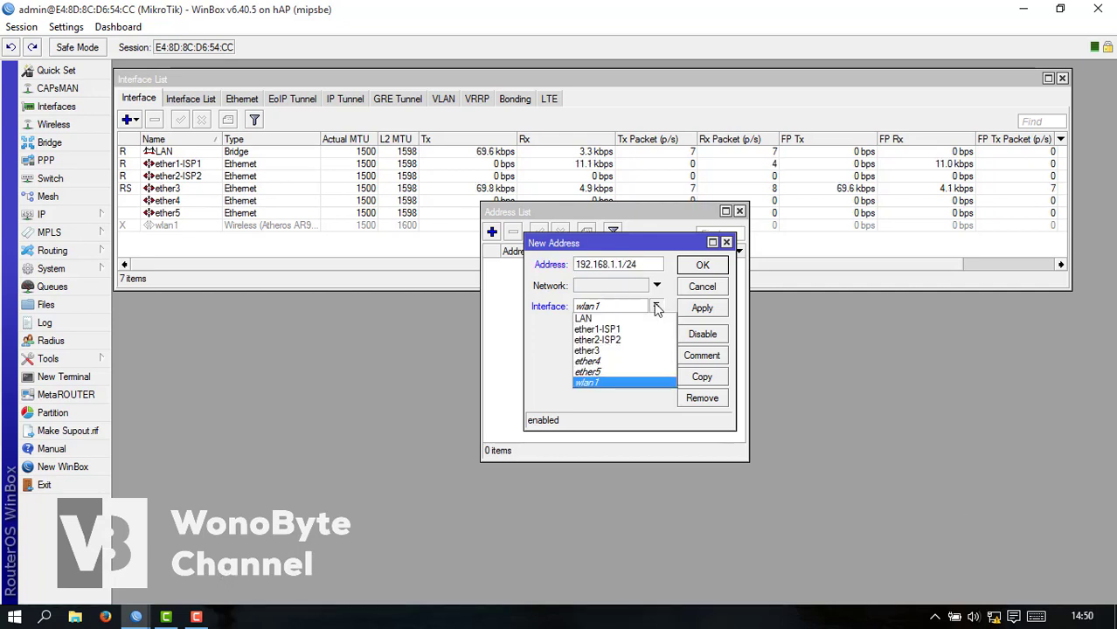
{"action": "left_click", "coordinate": [612, 318]}
{"action": "left_click", "coordinate": [691, 309]}
{"action": "left_click", "coordinate": [696, 269]}
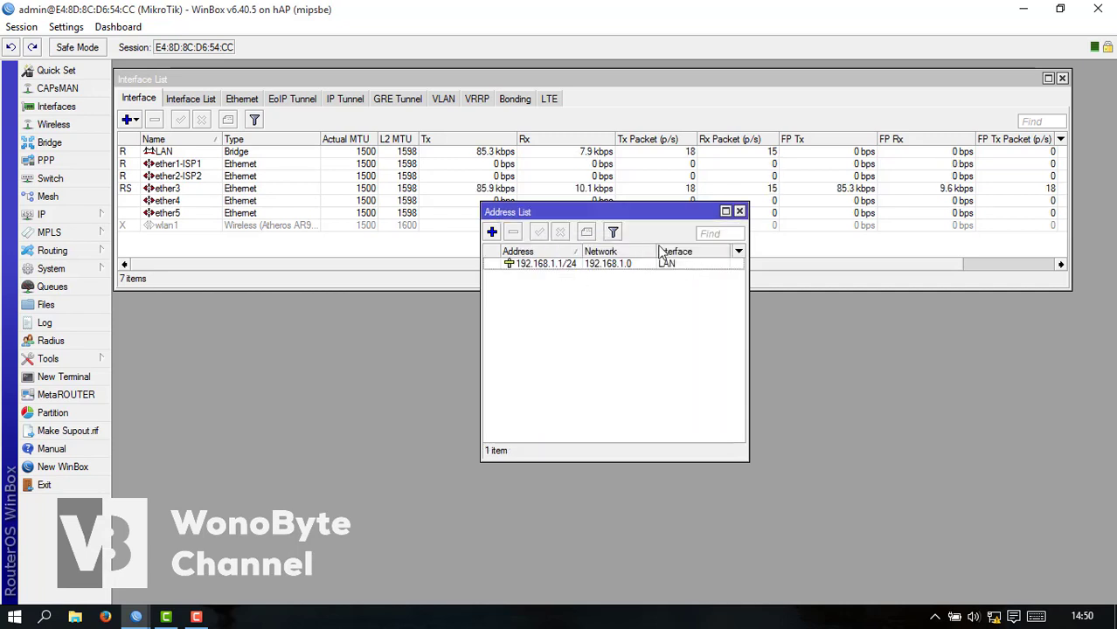
{"action": "left_click", "coordinate": [741, 213]}
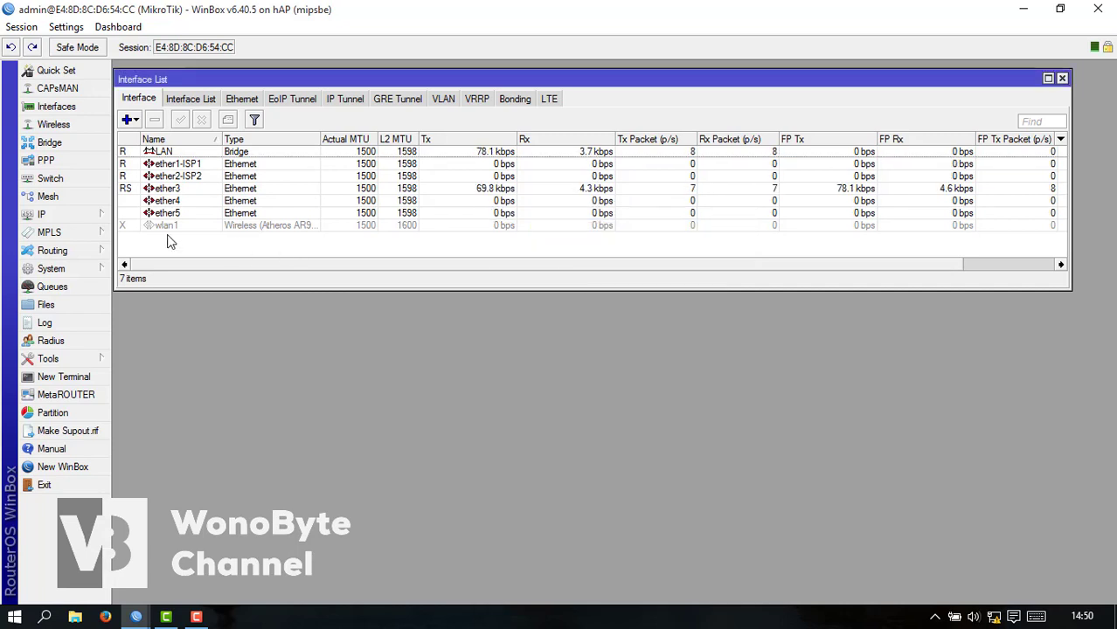
- Start DHCP Setup on LAN, accepting the address space and gateway 192.168.1.1
{"action": "left_click", "coordinate": [88, 221]}
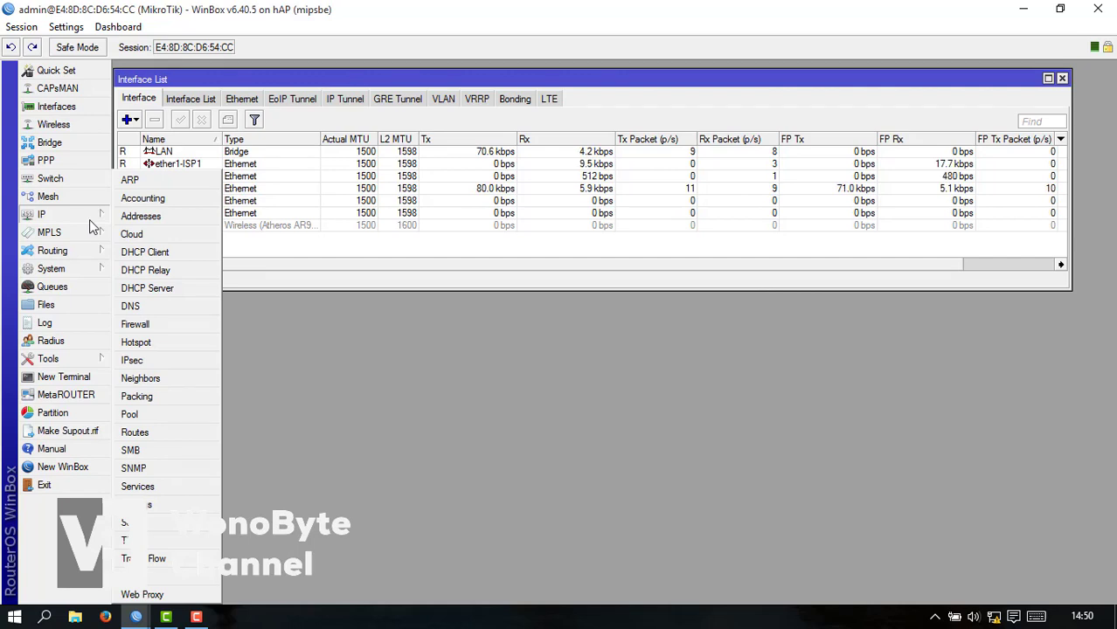
{"action": "left_click", "coordinate": [154, 290]}
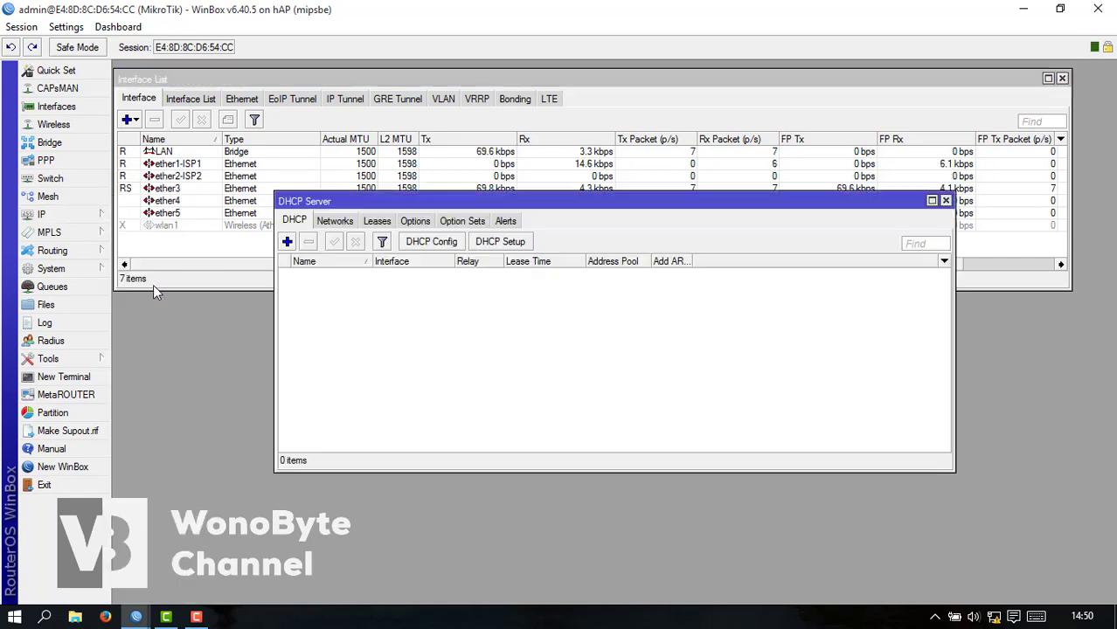
{"action": "left_click", "coordinate": [500, 242]}
{"action": "left_click", "coordinate": [631, 328]}
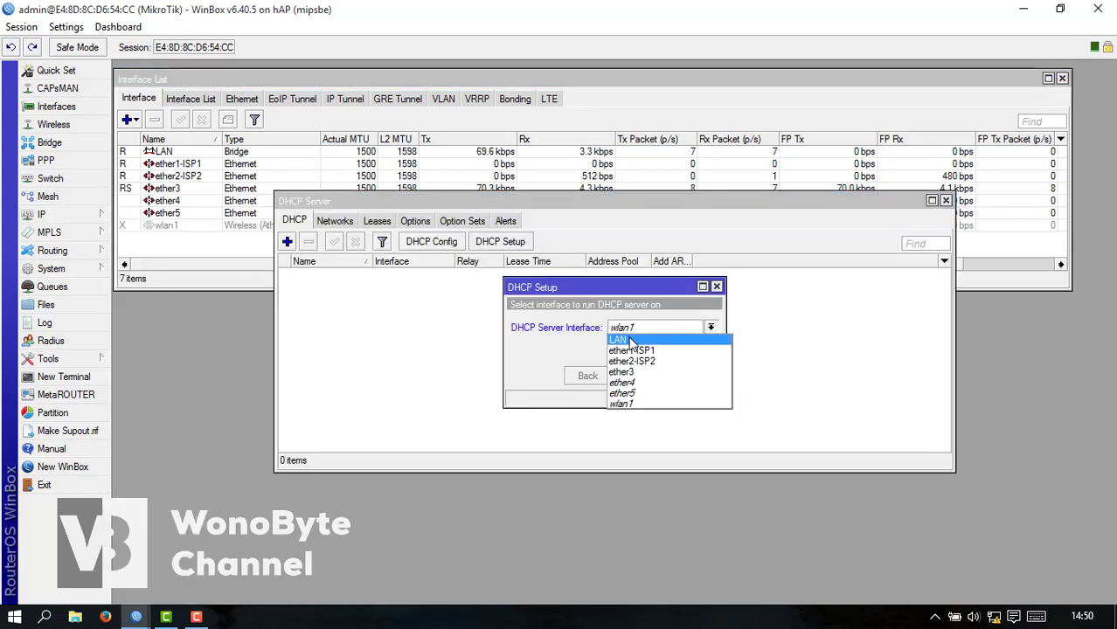
{"action": "left_click", "coordinate": [629, 340]}
{"action": "left_click", "coordinate": [639, 376]}
{"action": "left_click", "coordinate": [639, 376]}
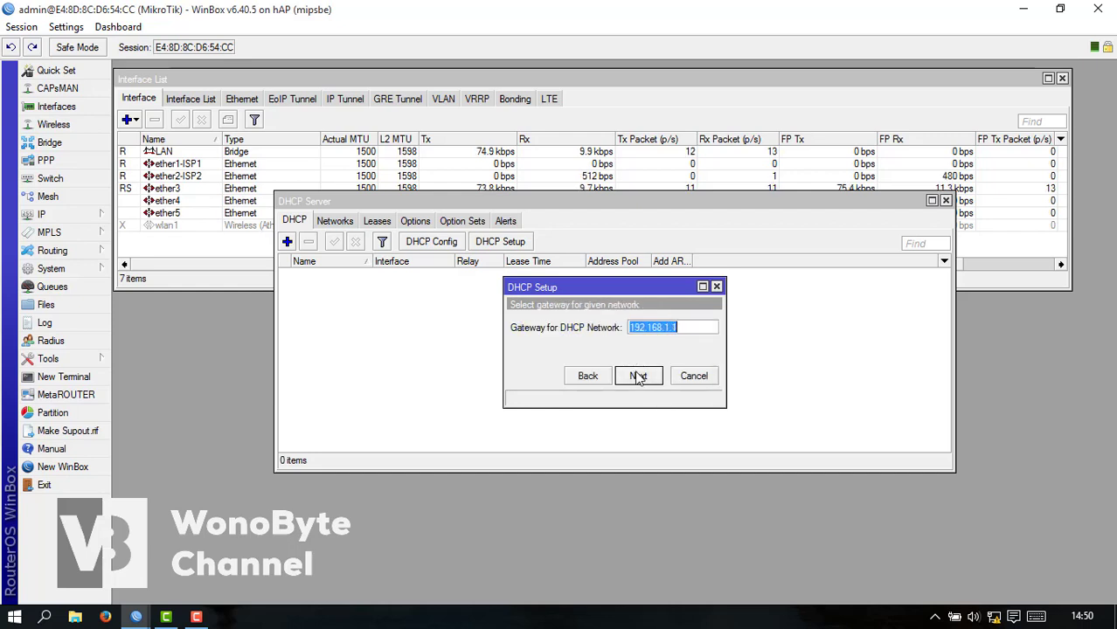
{"action": "left_click", "coordinate": [638, 375]}
- Trim the address pool range, set DNS servers 8.8.8.8 and 8.8.4.4, and finish setup
{"action": "left_click", "coordinate": [700, 329]}
{"action": "key", "text": "BackSpace"}
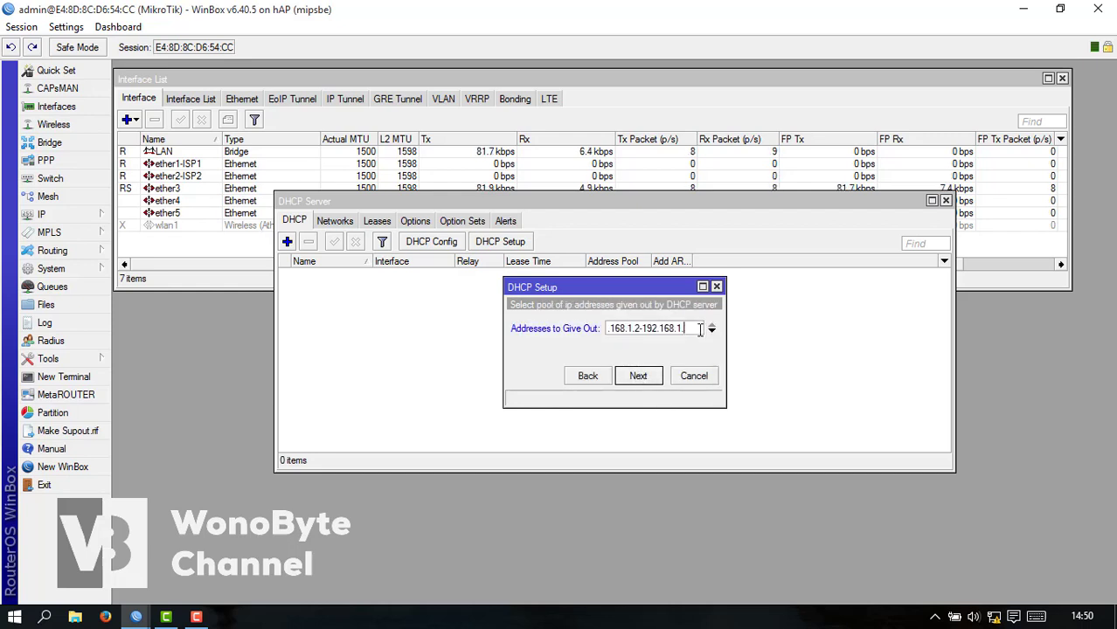
{"action": "left_click", "coordinate": [631, 383]}
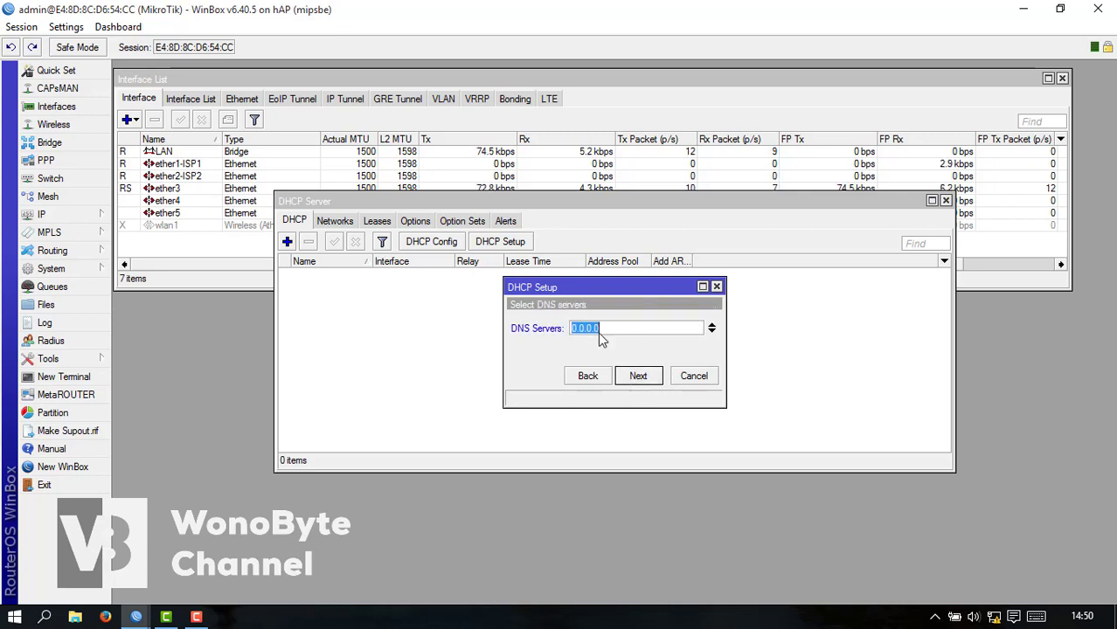
{"action": "type", "text": "8.8.8"}
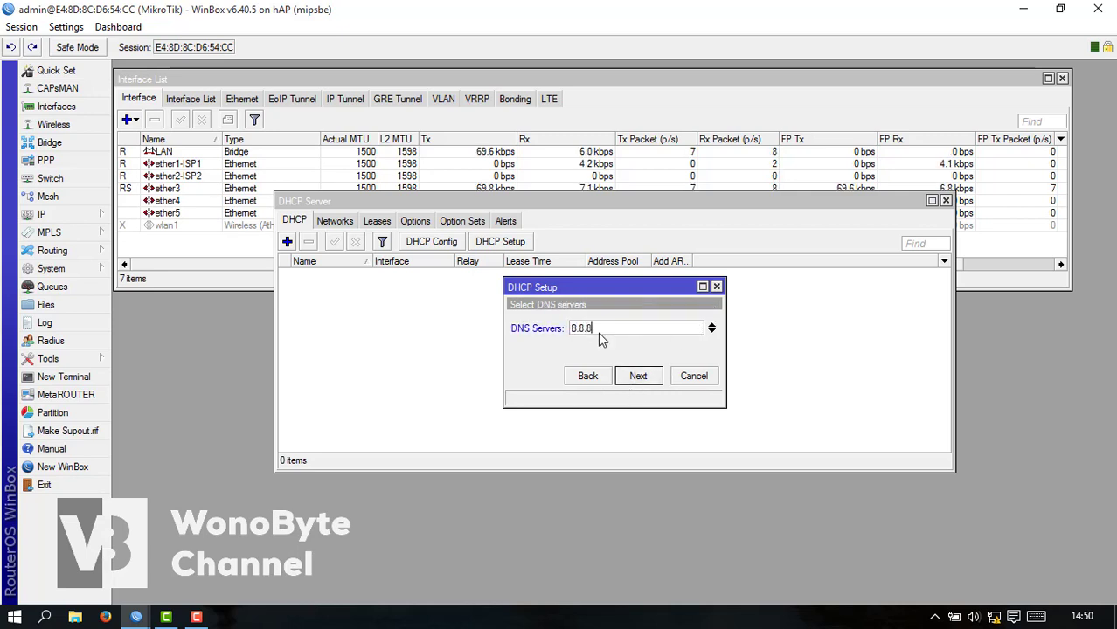
{"action": "type", "text": ".8"}
{"action": "left_click", "coordinate": [712, 331]}
{"action": "type", "text": "8.8.4.4"}
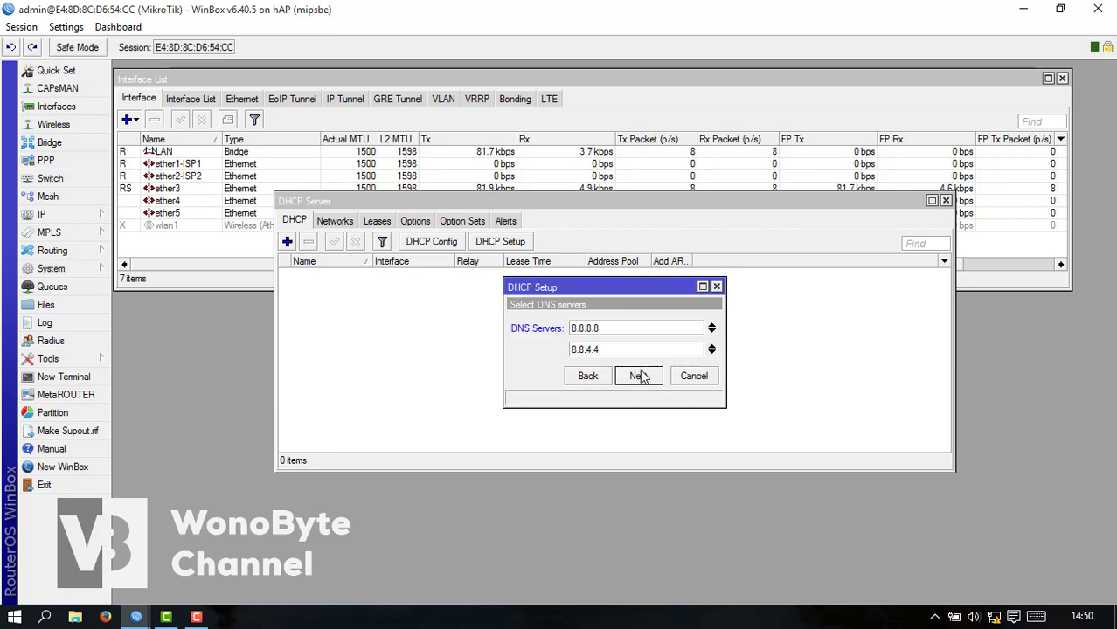
{"action": "left_click", "coordinate": [639, 376]}
{"action": "left_click", "coordinate": [637, 372]}
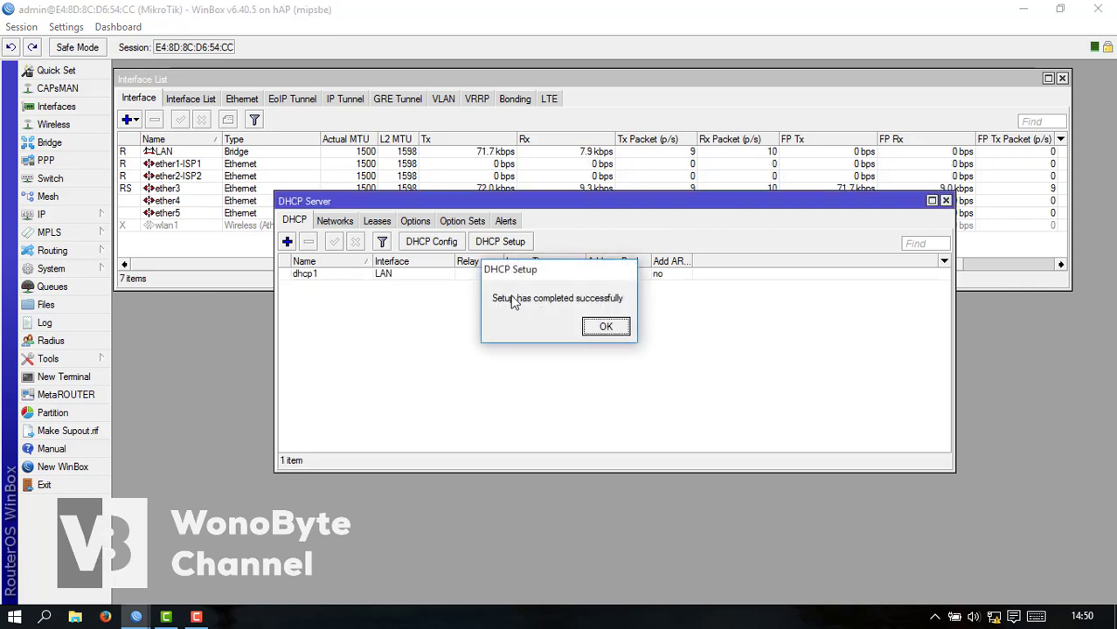
{"action": "left_click", "coordinate": [606, 327]}
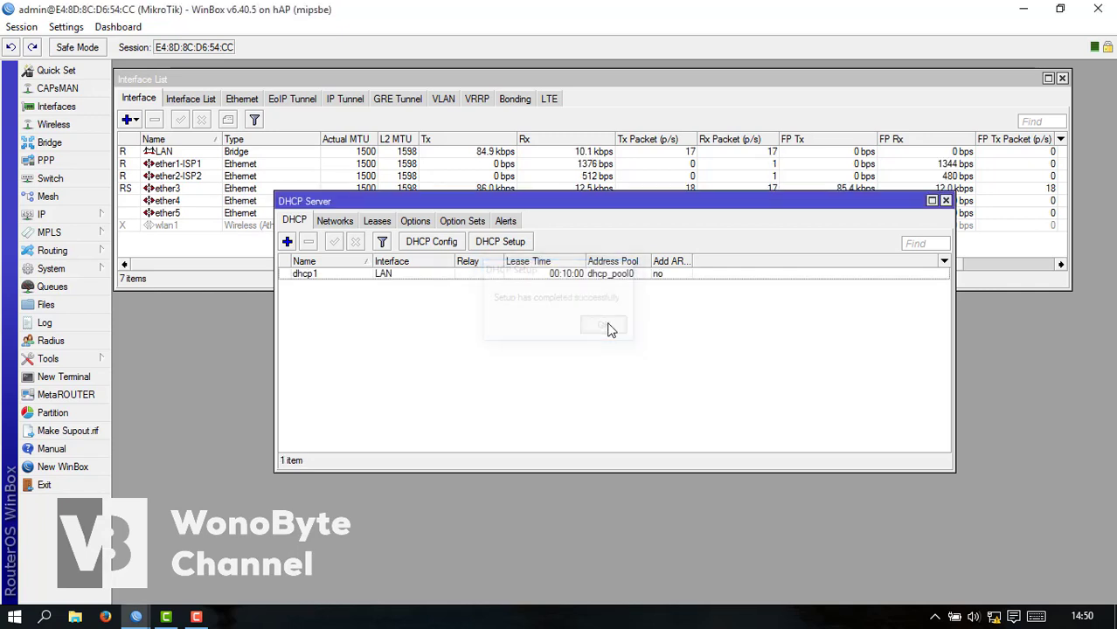
- Add a DHCP client on ether1-ISP1 that does not add a default route
{"action": "left_click", "coordinate": [93, 220]}
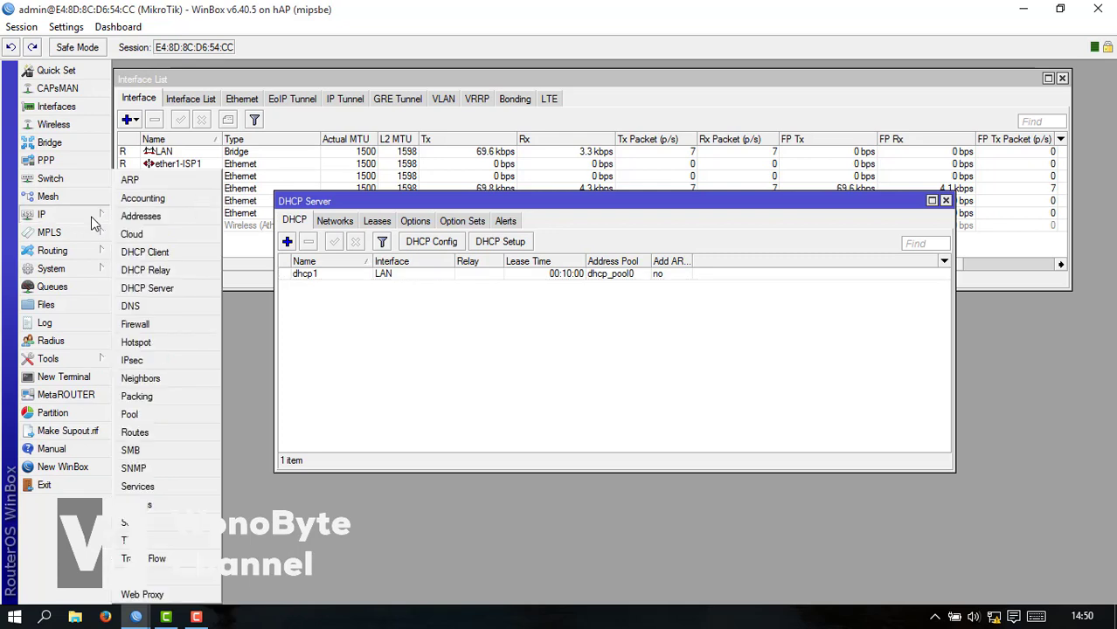
{"action": "left_click", "coordinate": [147, 251]}
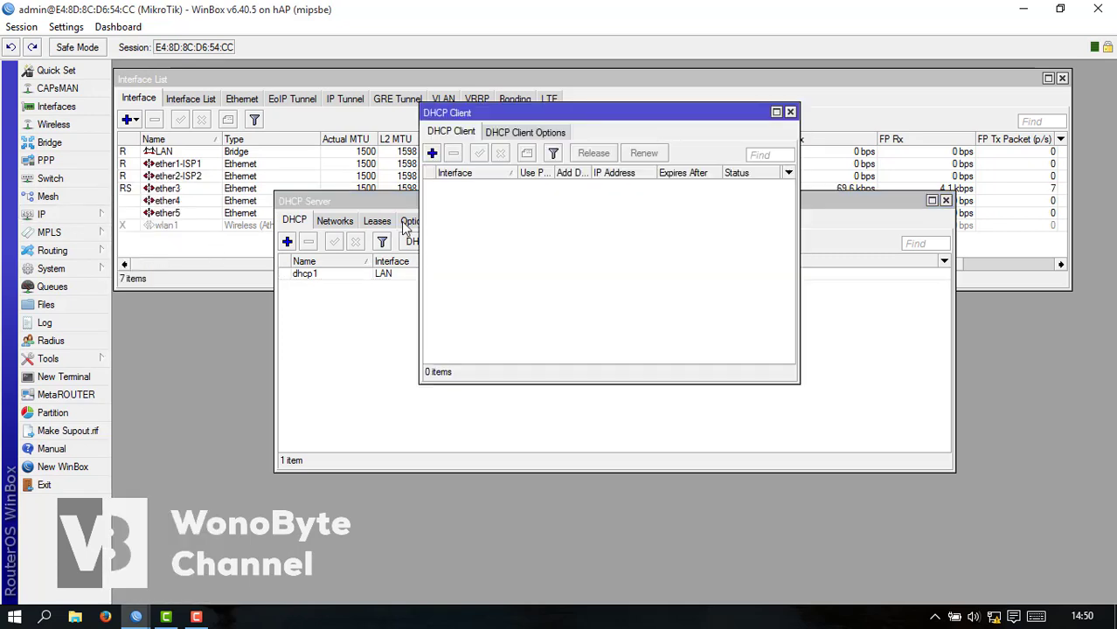
{"action": "left_click", "coordinate": [431, 154]}
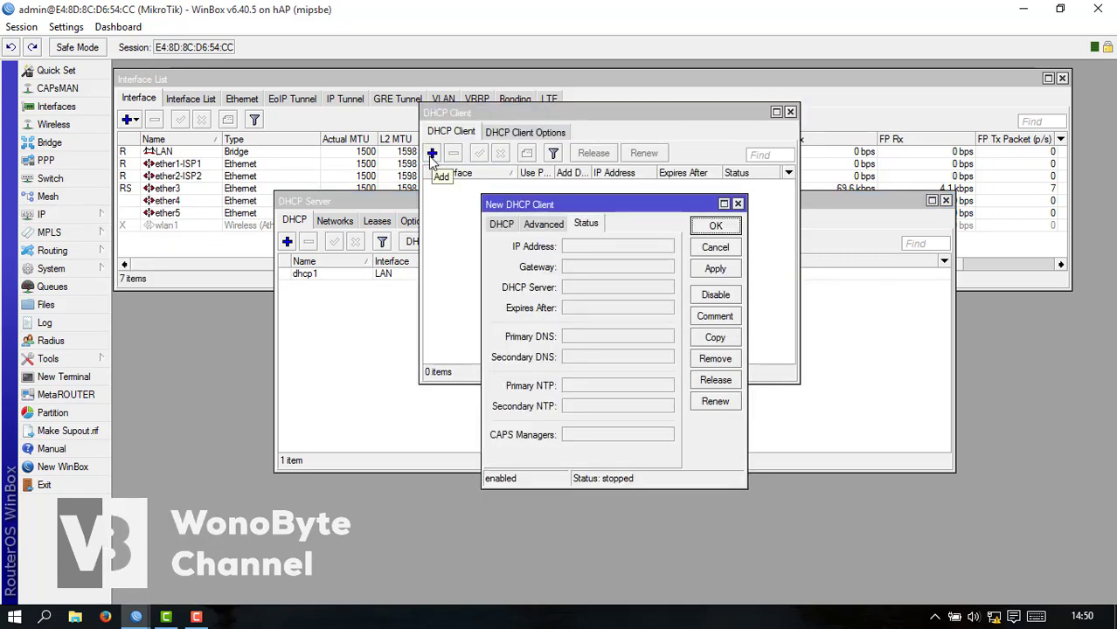
{"action": "left_click", "coordinate": [496, 224]}
{"action": "left_click", "coordinate": [598, 247]}
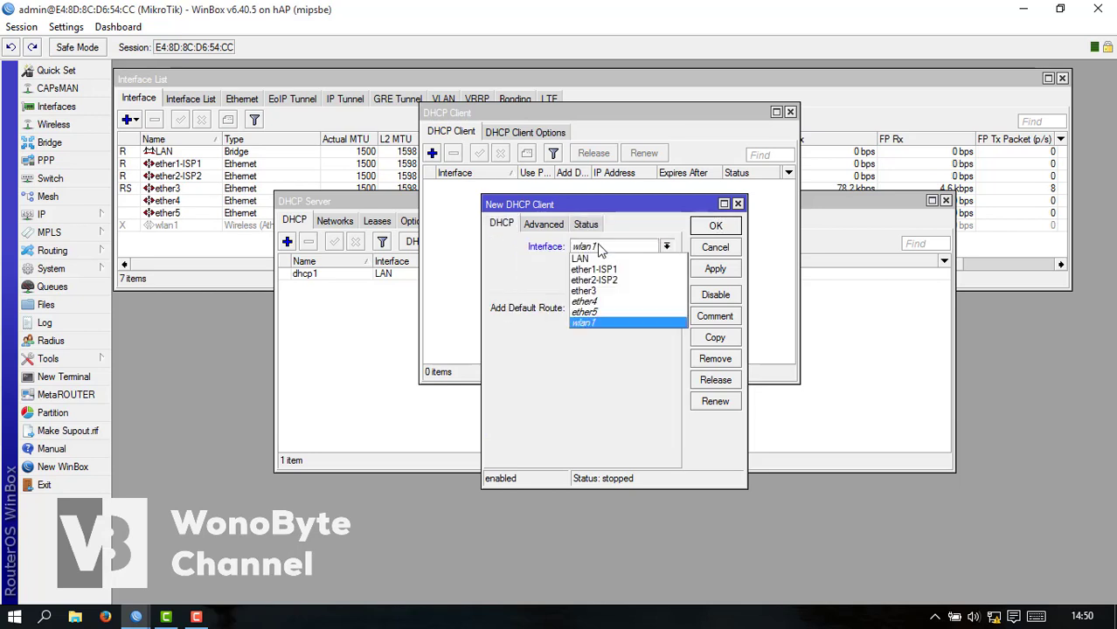
{"action": "left_click", "coordinate": [598, 271]}
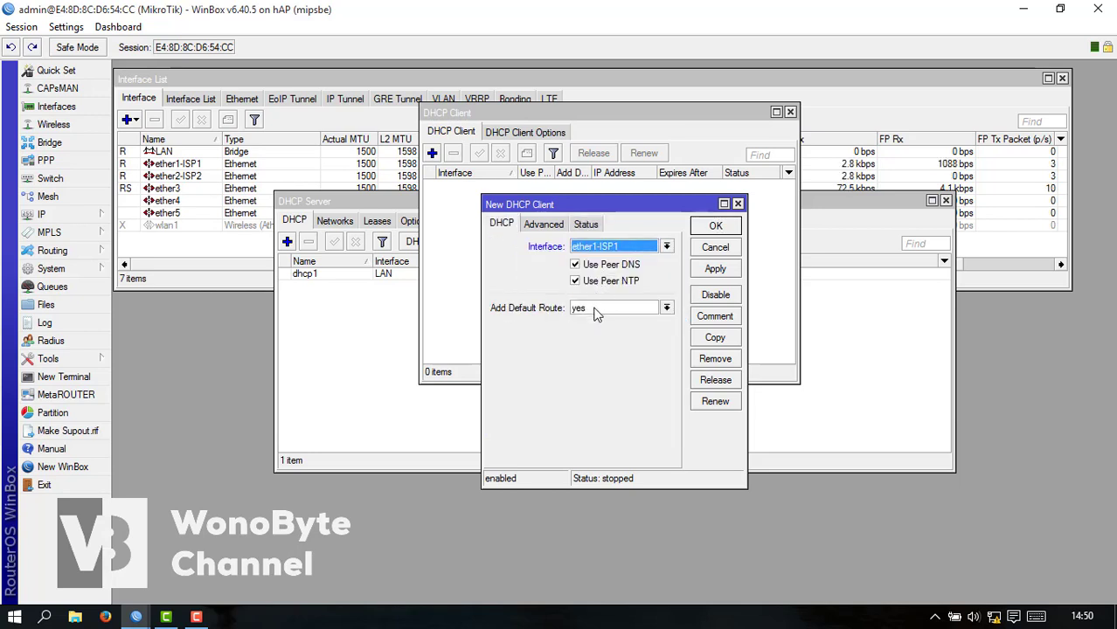
{"action": "left_click", "coordinate": [594, 310]}
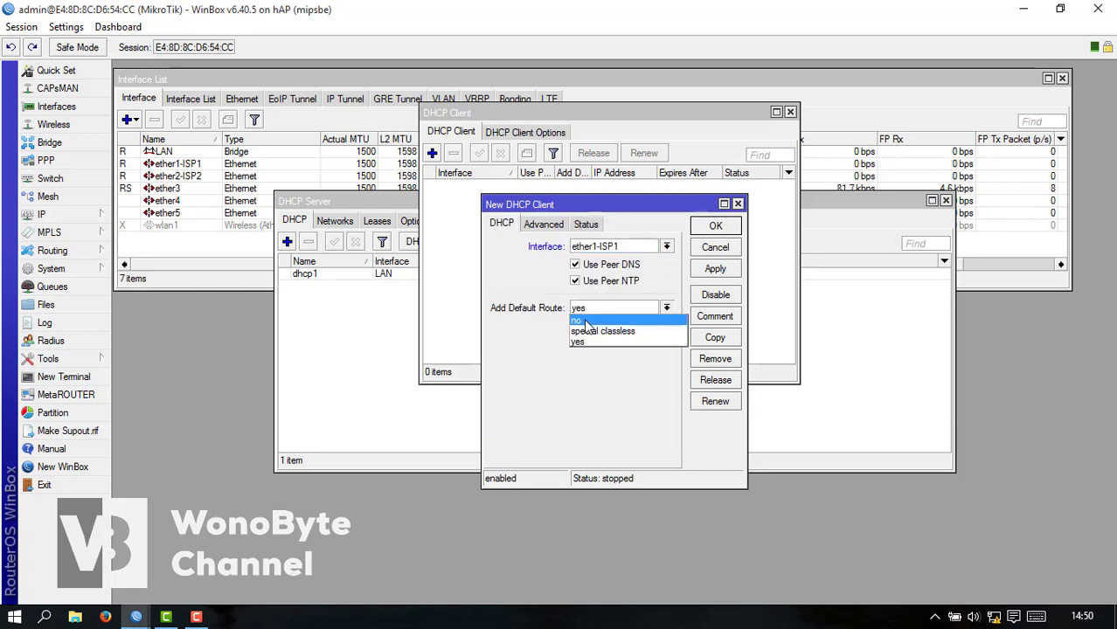
{"action": "left_click", "coordinate": [587, 321]}
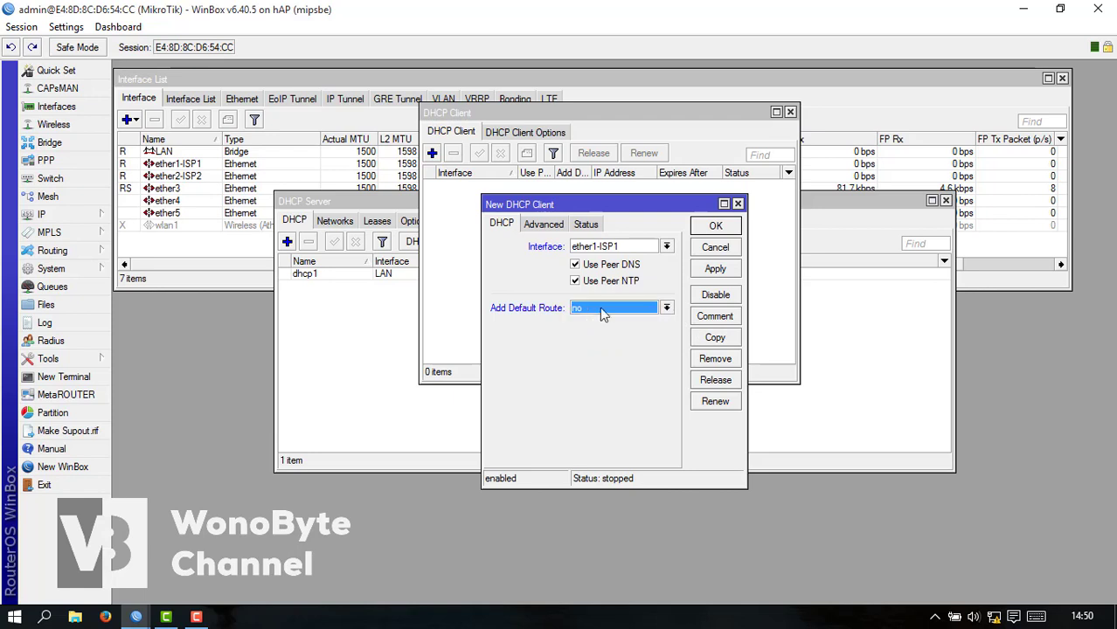
{"action": "left_click", "coordinate": [717, 268]}
{"action": "left_click", "coordinate": [716, 225]}
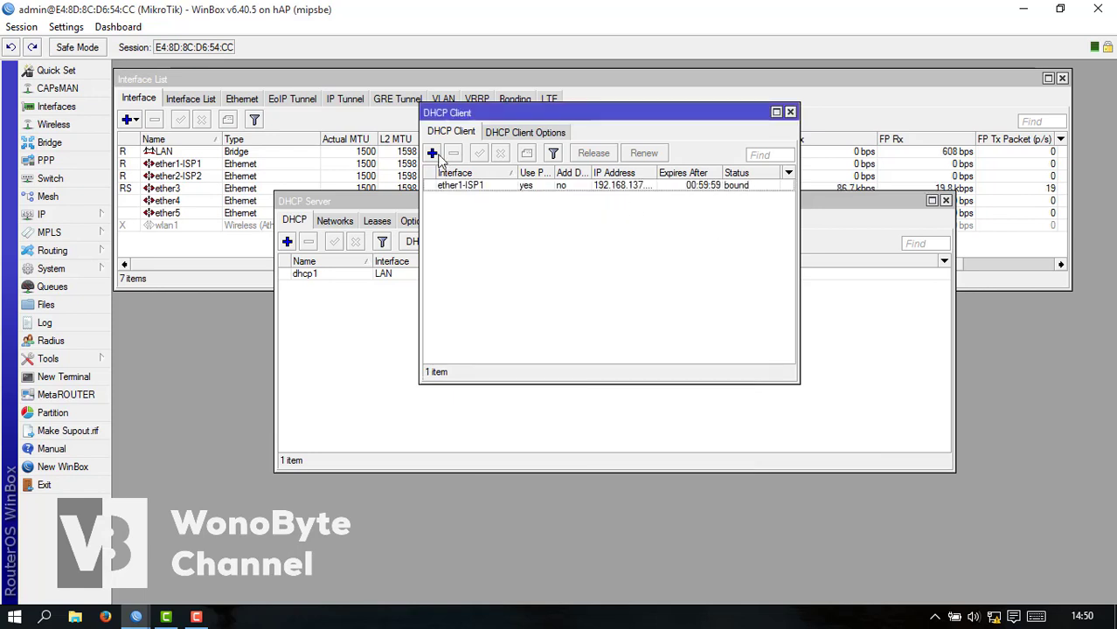
- Add a second DHCP client on ether2-ISP2 without a default route, then close the DHCP Client window
{"action": "left_click", "coordinate": [431, 153]}
{"action": "left_click", "coordinate": [601, 248]}
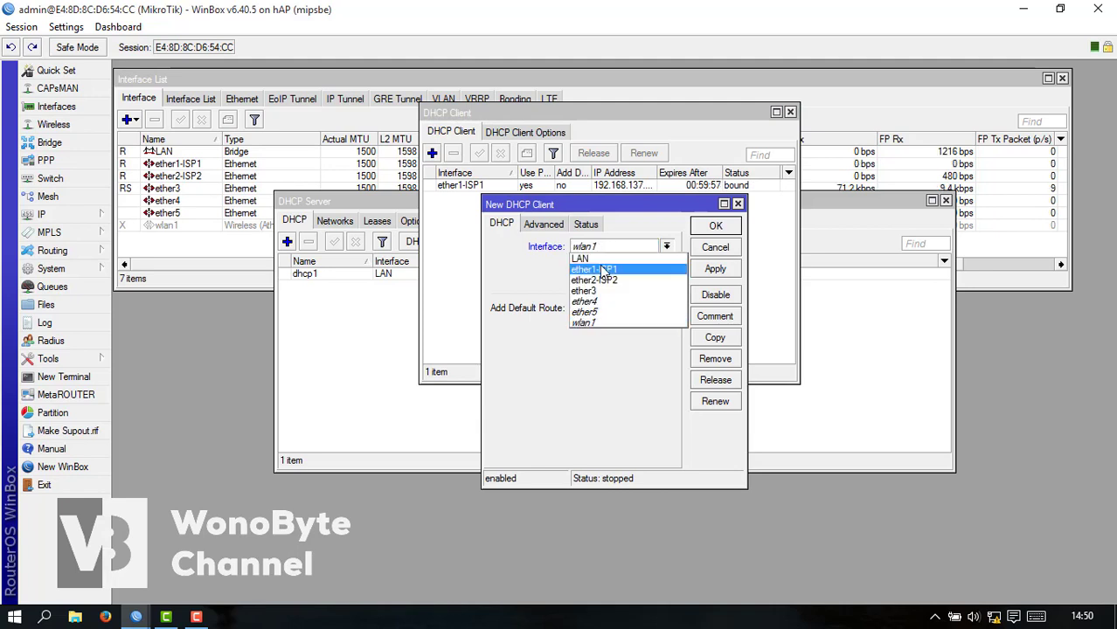
{"action": "left_click", "coordinate": [604, 281]}
{"action": "left_click", "coordinate": [605, 311]}
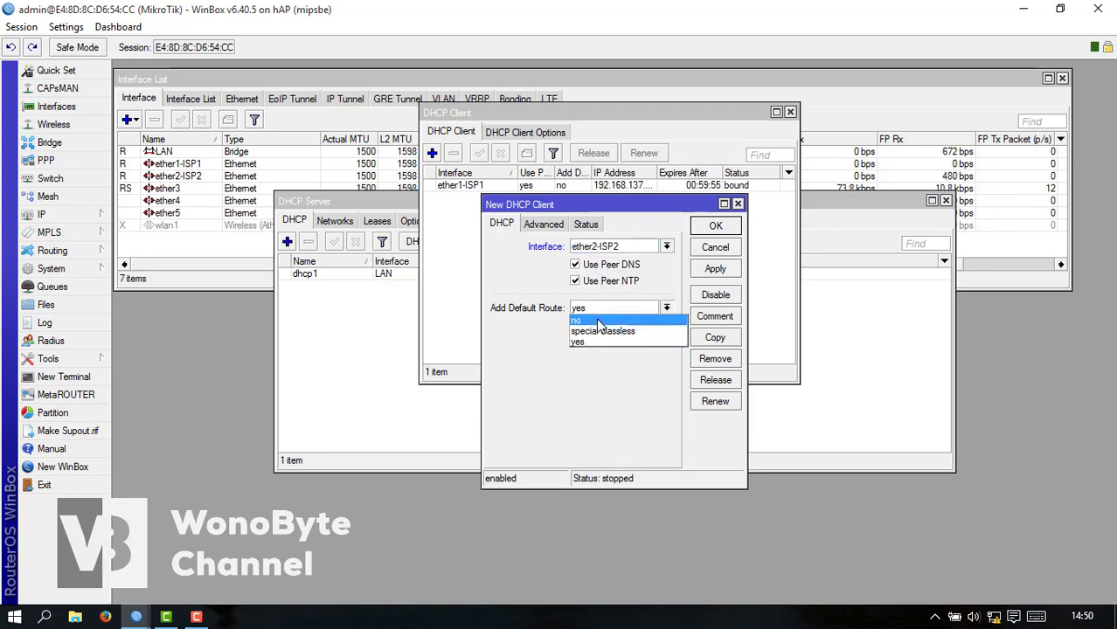
{"action": "left_click", "coordinate": [603, 320]}
{"action": "left_click", "coordinate": [699, 271]}
{"action": "left_click", "coordinate": [714, 228]}
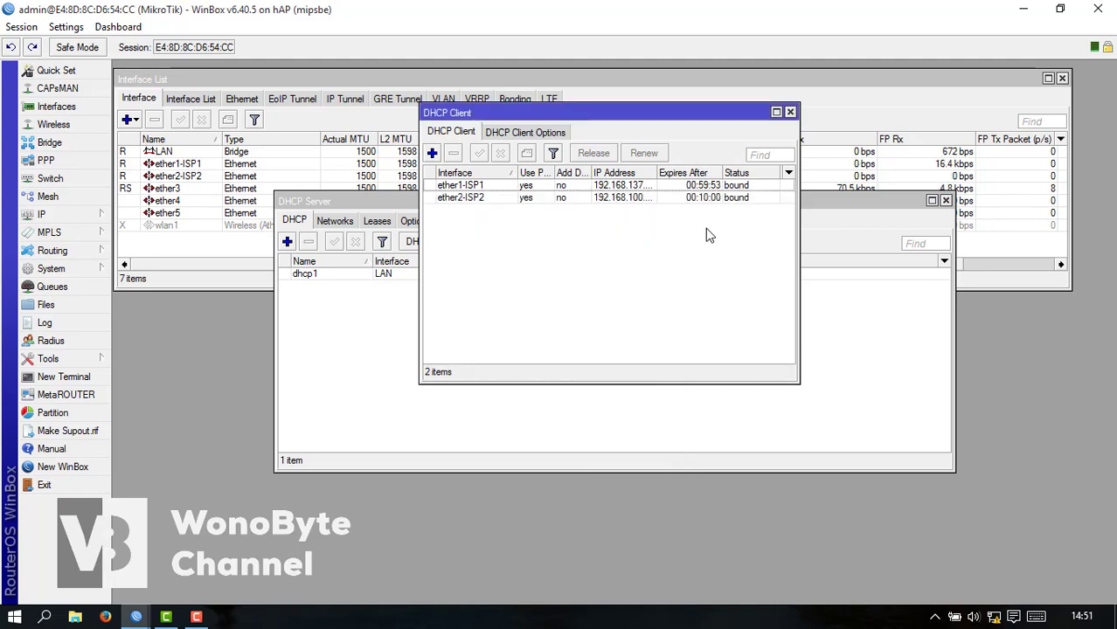
{"action": "left_click", "coordinate": [790, 113]}
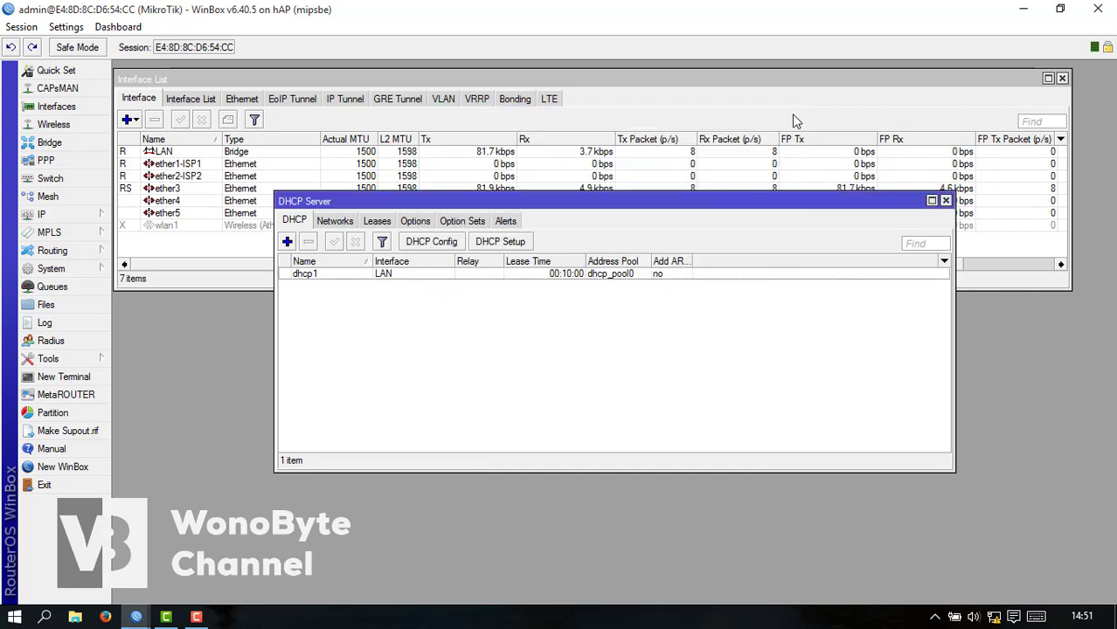
- Set router DNS servers 8.8.8.8 and 8.8.4.4 with Allow Remote Requests enabled
{"action": "left_click", "coordinate": [944, 202]}
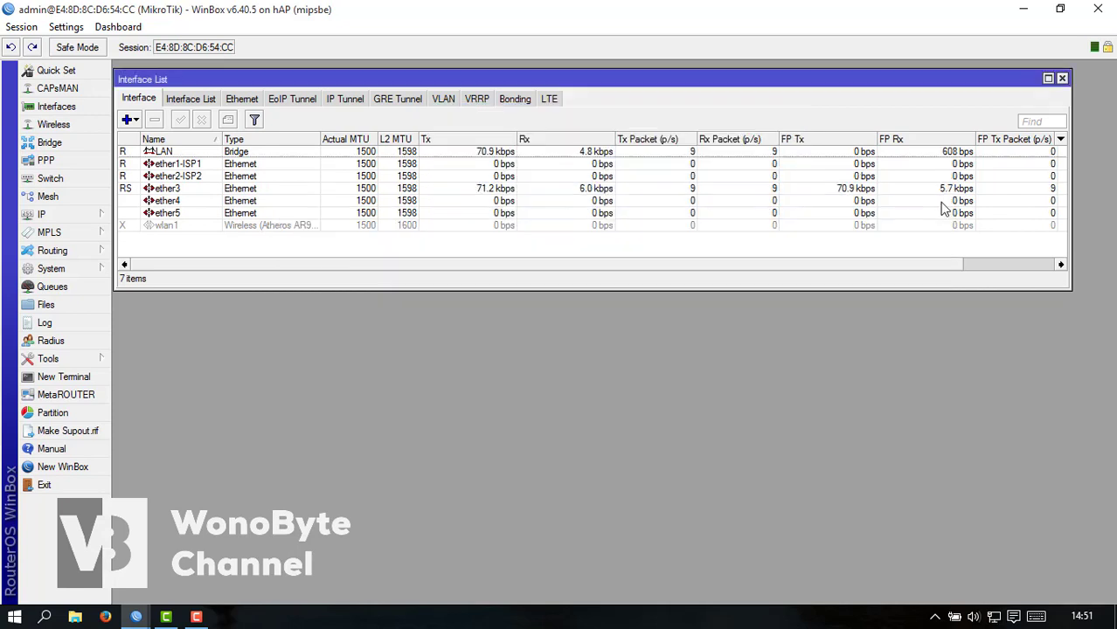
{"action": "left_click", "coordinate": [61, 214]}
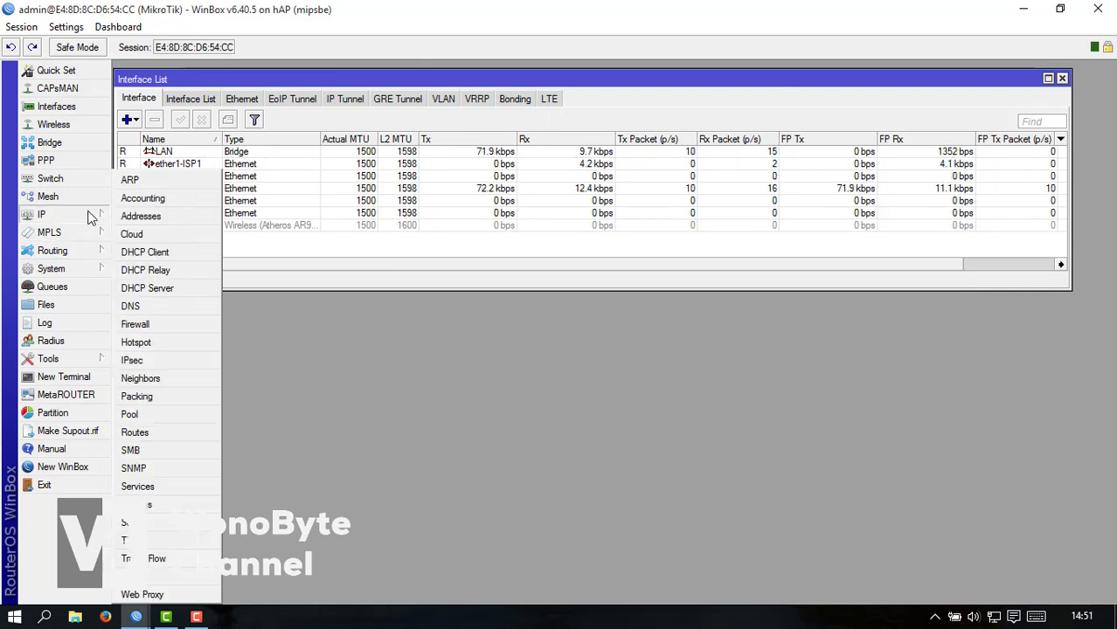
{"action": "left_click", "coordinate": [147, 303]}
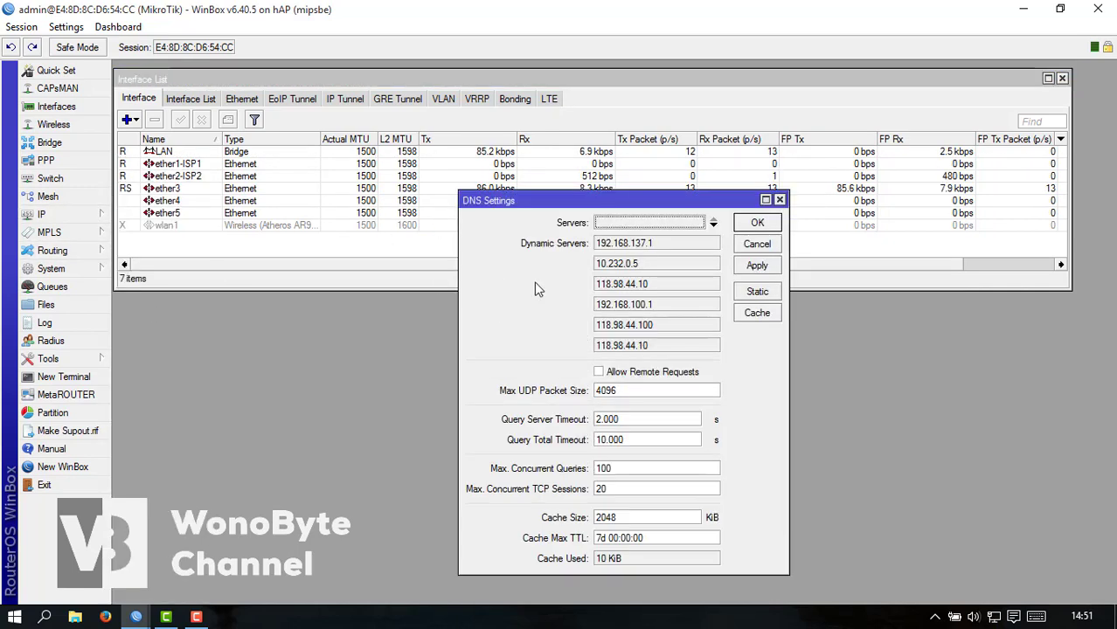
{"action": "left_click", "coordinate": [602, 372]}
{"action": "left_click", "coordinate": [626, 223]}
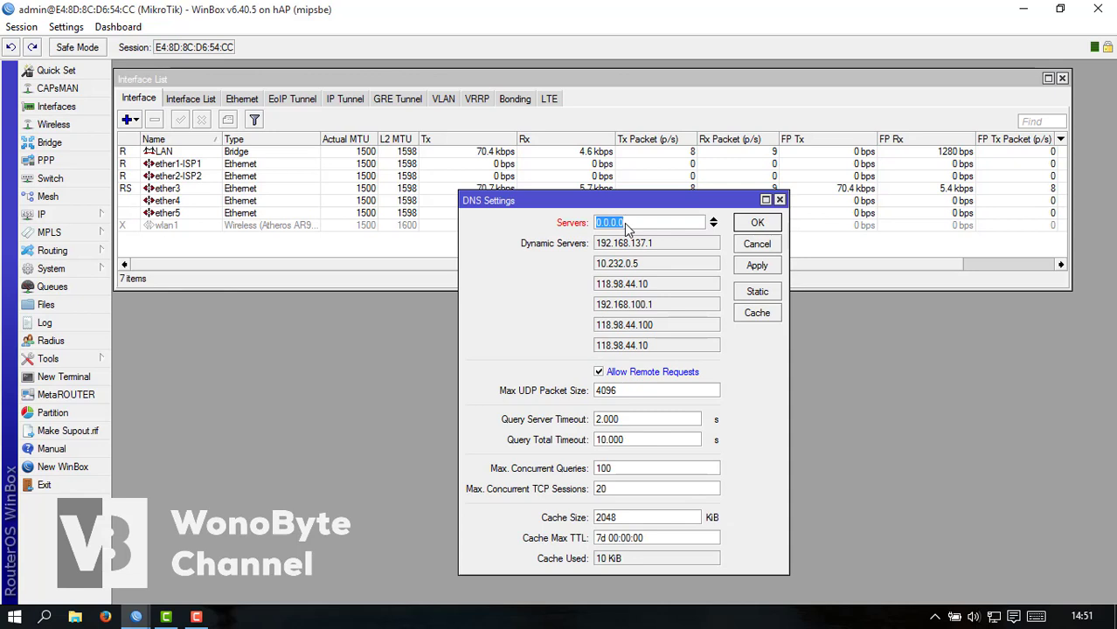
{"action": "type", "text": "8.8.8.8"}
{"action": "left_click", "coordinate": [713, 226]}
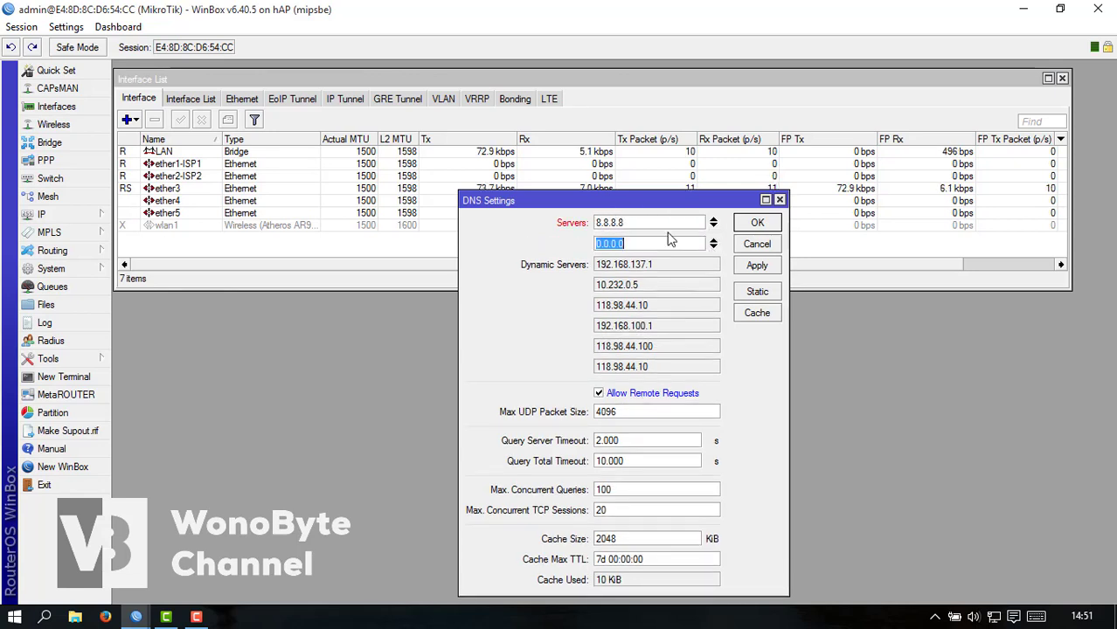
{"action": "type", "text": "8.8.4.4"}
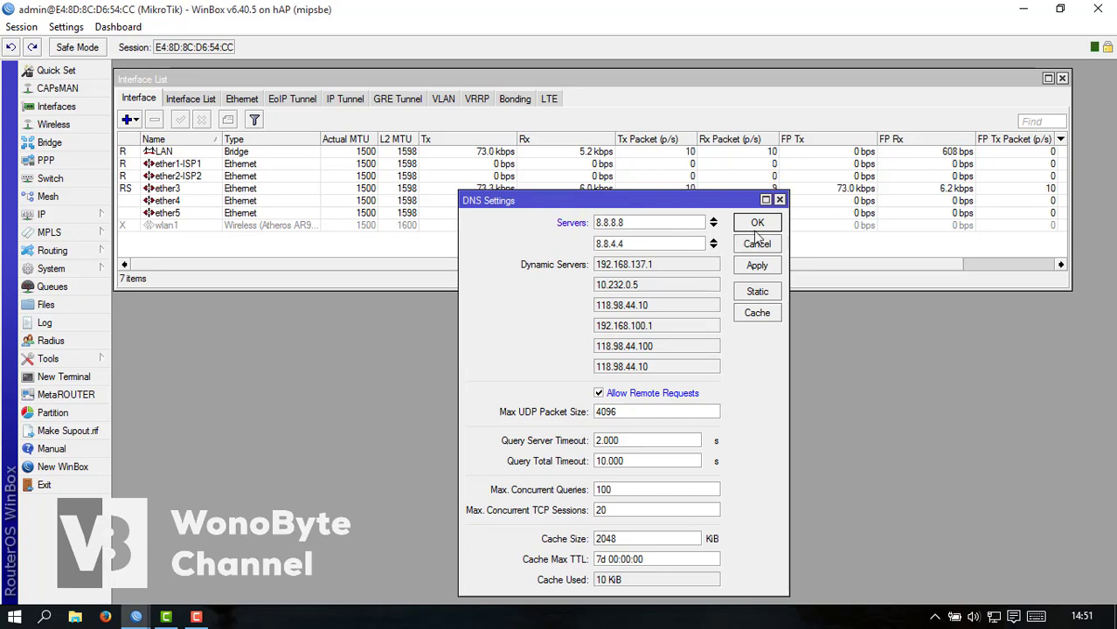
{"action": "left_click", "coordinate": [757, 223]}
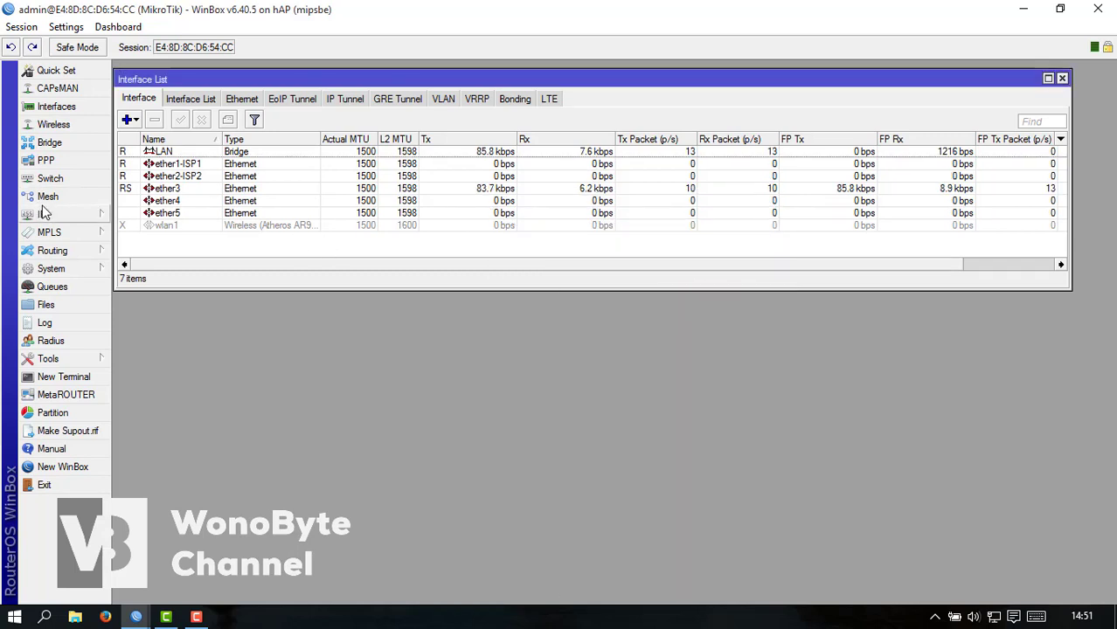
- Add a srcnat masquerade rule for out-interface ether1-ISP1
{"action": "left_click", "coordinate": [46, 215]}
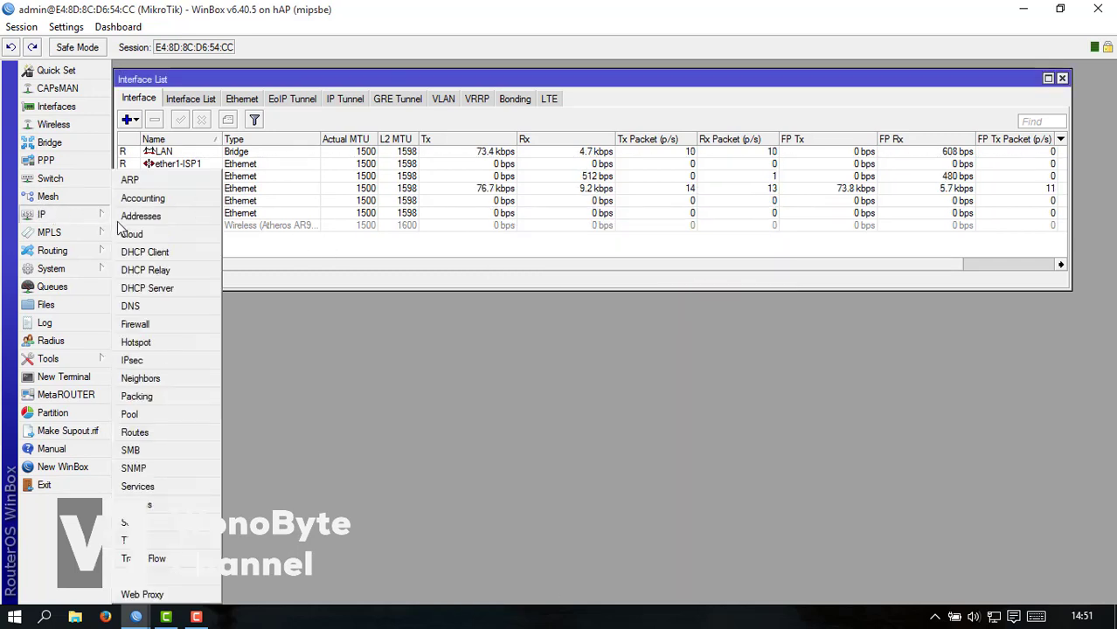
{"action": "left_click", "coordinate": [146, 325]}
{"action": "left_click", "coordinate": [320, 241]}
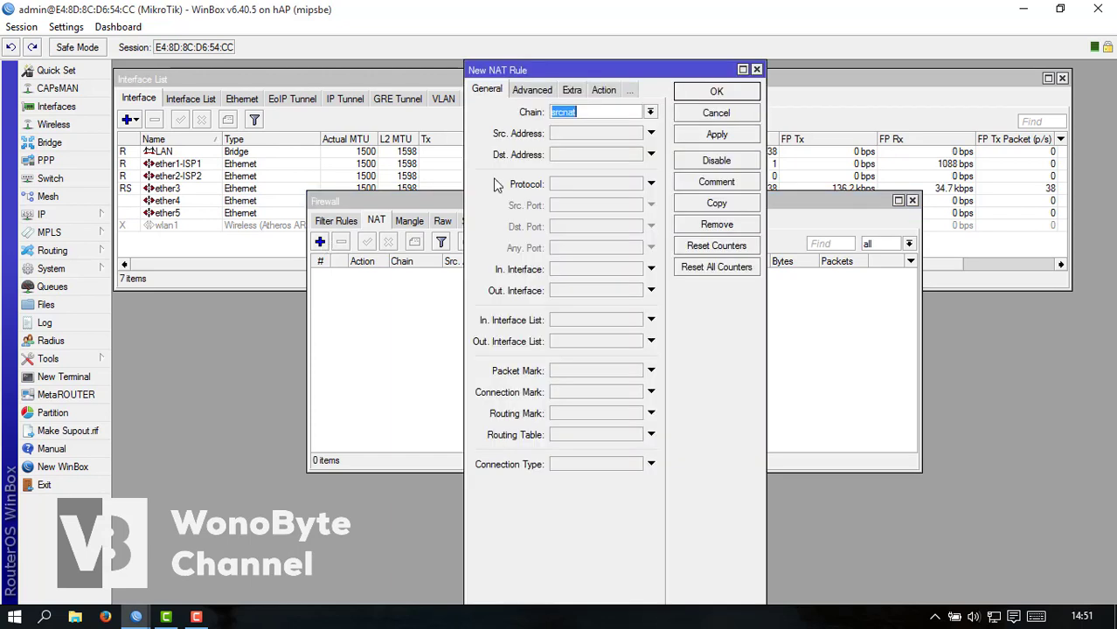
{"action": "left_click", "coordinate": [581, 290]}
{"action": "left_click", "coordinate": [636, 290]}
{"action": "left_click", "coordinate": [603, 351]}
{"action": "left_click", "coordinate": [603, 94]}
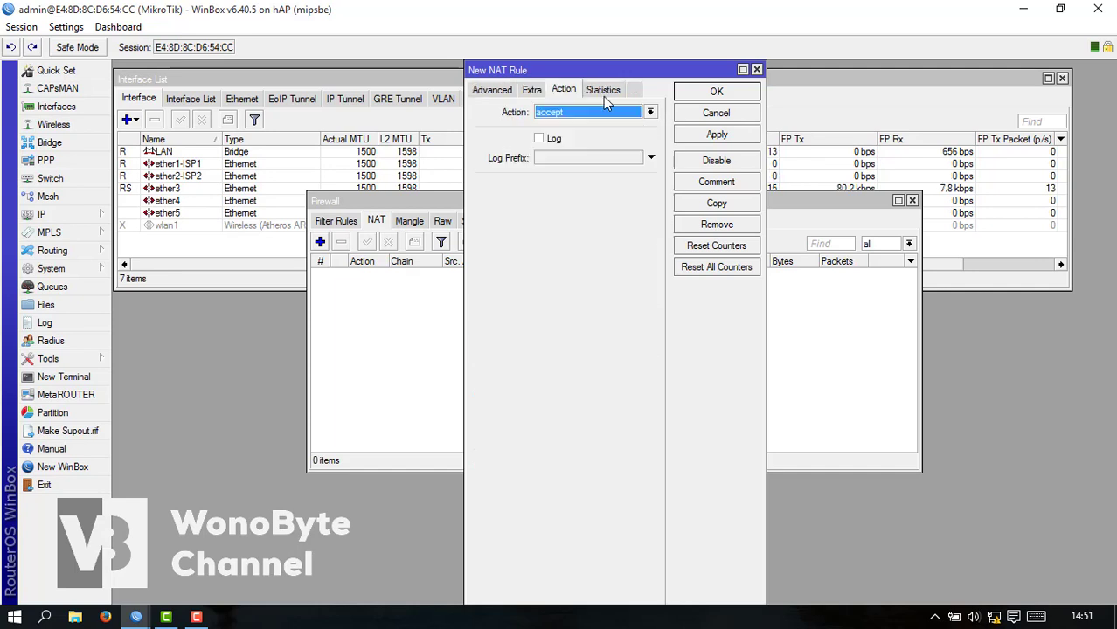
{"action": "left_click", "coordinate": [583, 115]}
{"action": "left_click", "coordinate": [577, 198]}
{"action": "left_click", "coordinate": [704, 135]}
- Copy the rule into a masquerade rule for out-interface ether2-ISP2
{"action": "left_click", "coordinate": [711, 206]}
{"action": "left_click", "coordinate": [654, 291]}
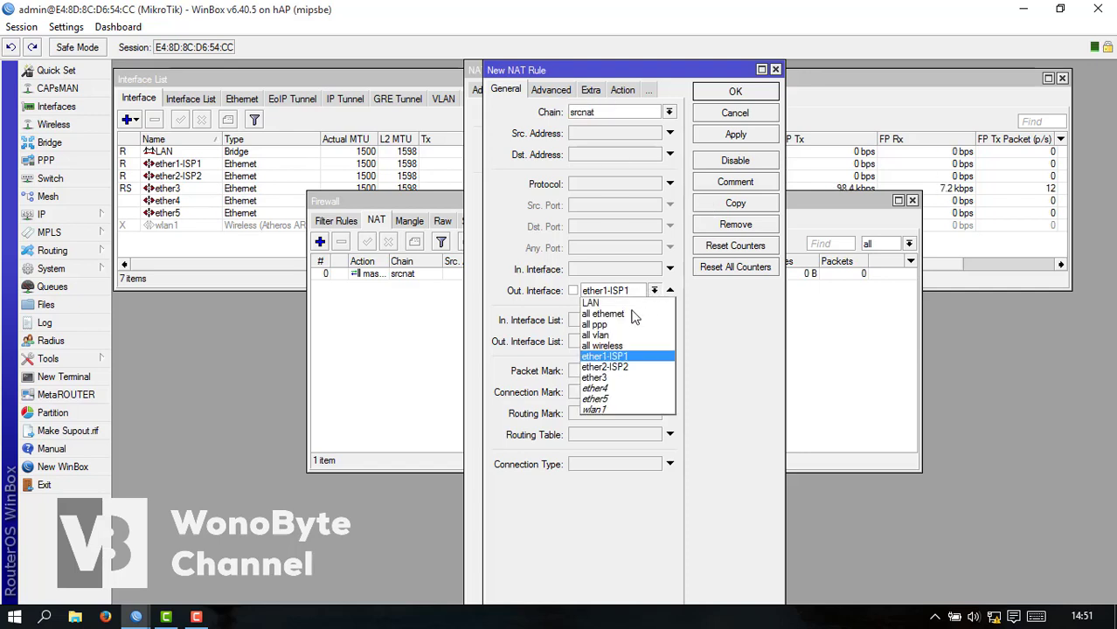
{"action": "left_click", "coordinate": [610, 368]}
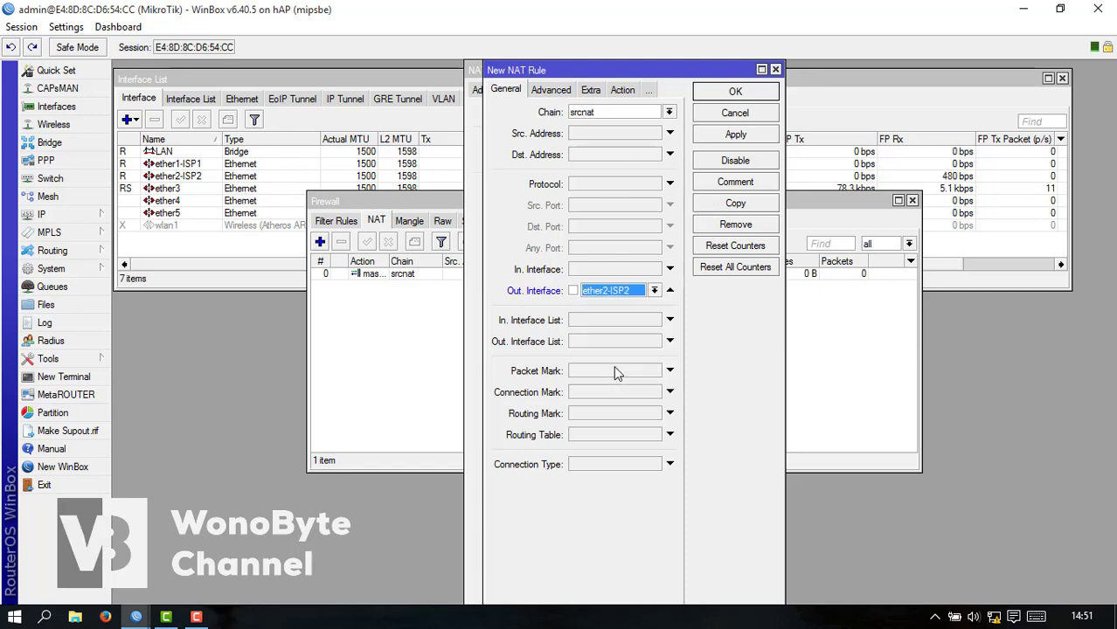
{"action": "left_click", "coordinate": [719, 139]}
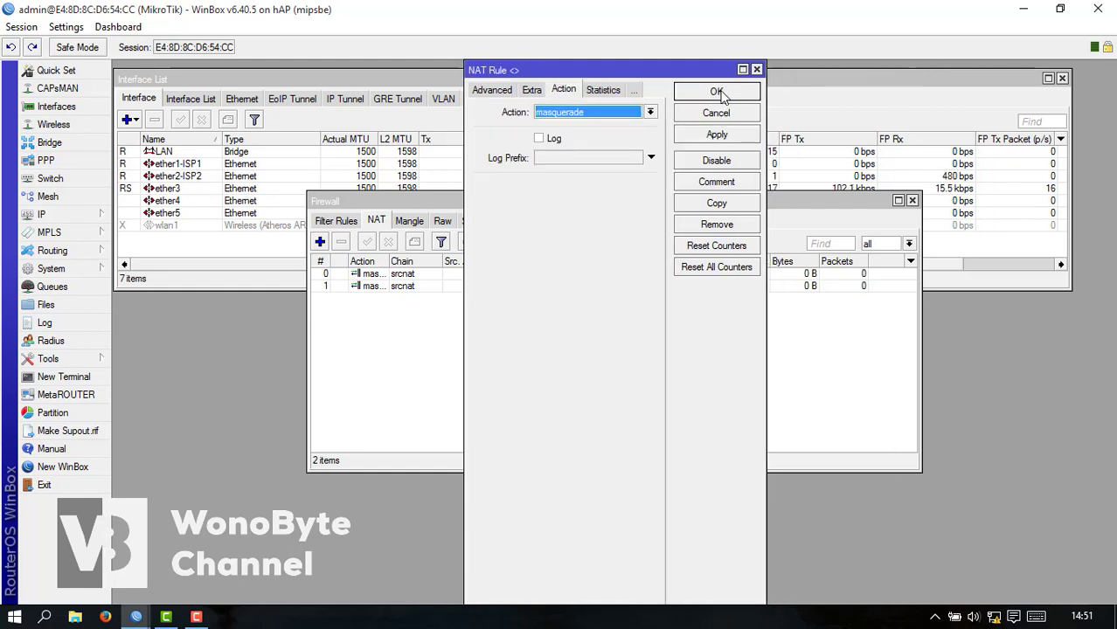
{"action": "left_click", "coordinate": [722, 94]}
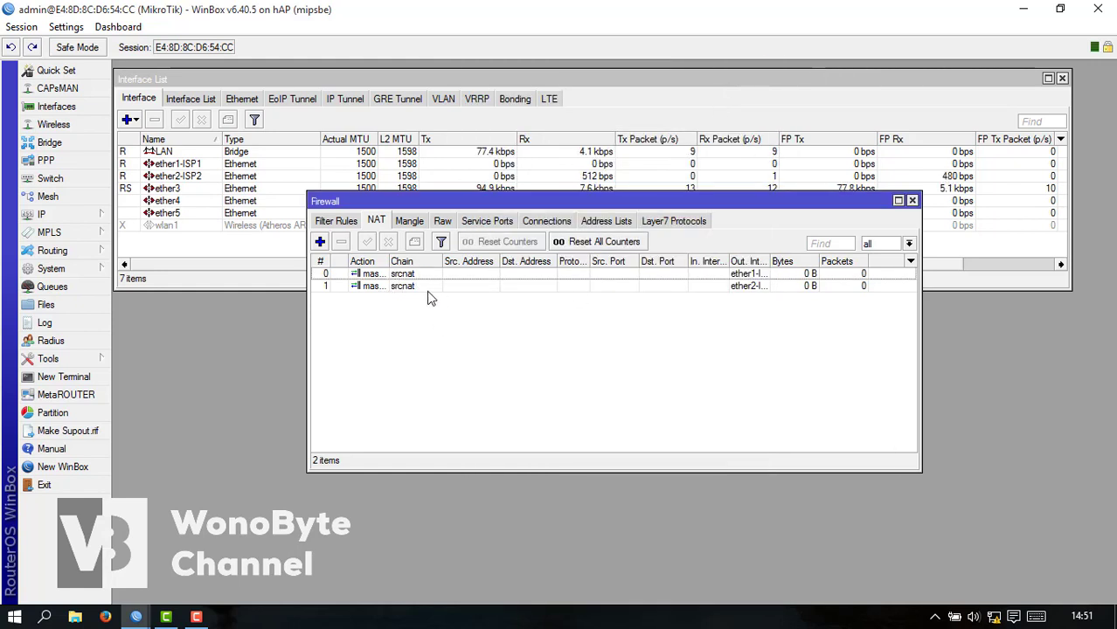
{"action": "left_click_drag", "start_coordinate": [769, 262], "coordinate": [794, 262]}
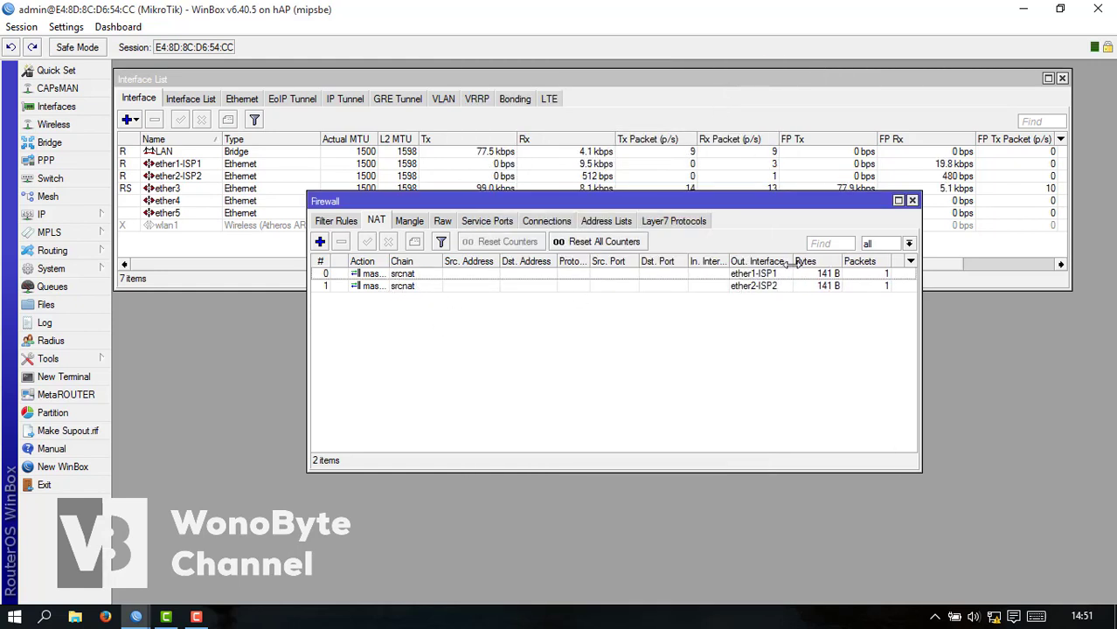
- Close the firewall and place the Routes list below the interface list
{"action": "left_click", "coordinate": [911, 202]}
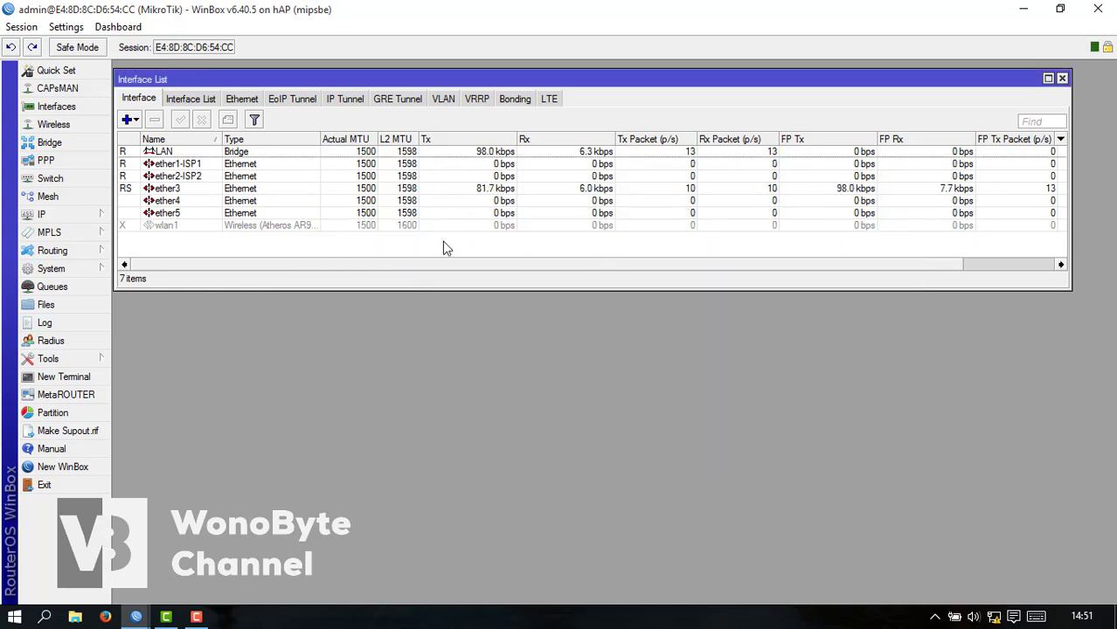
{"action": "left_click", "coordinate": [85, 218]}
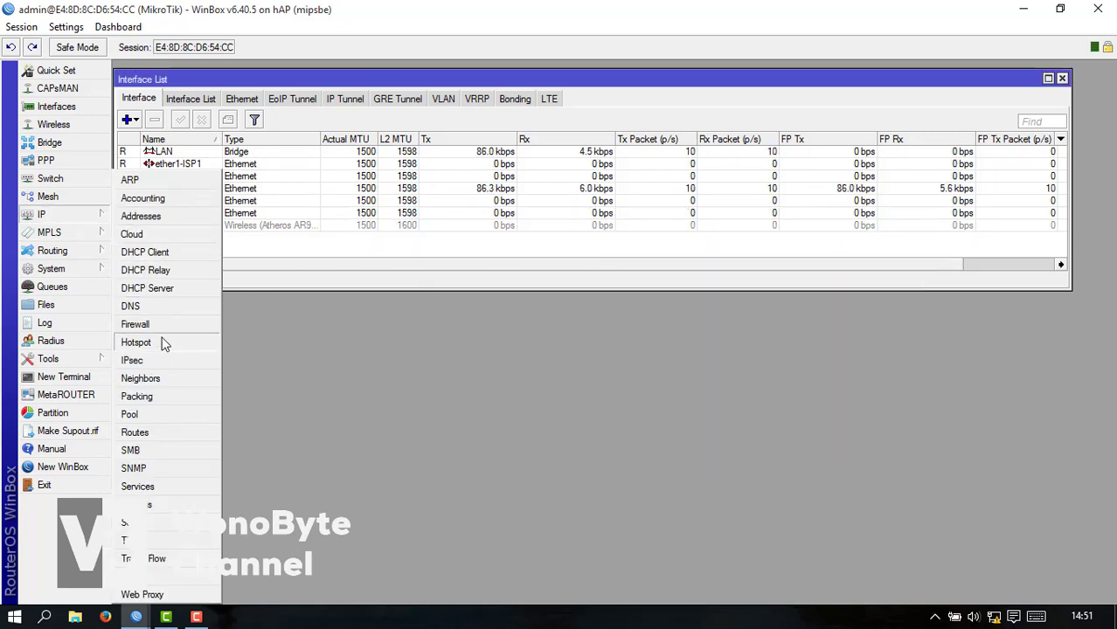
{"action": "left_click", "coordinate": [156, 430]}
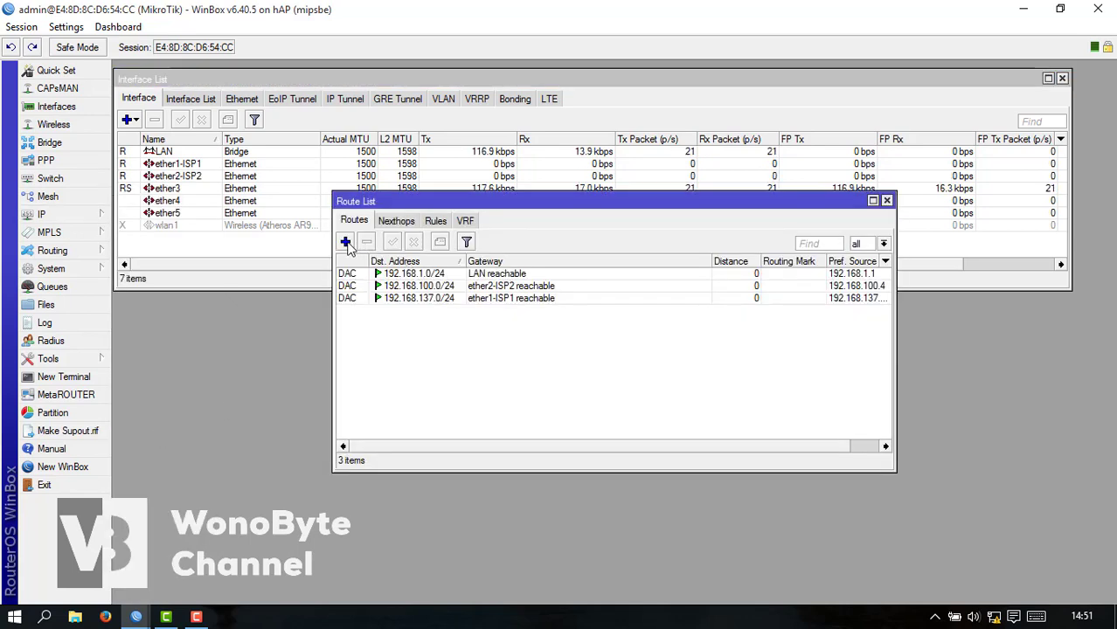
{"action": "left_click_drag", "start_coordinate": [415, 202], "coordinate": [198, 303]}
- Copy ether1-ISP1's DHCP gateway 192.168.137.1 from its lease status
{"action": "left_click", "coordinate": [96, 215]}
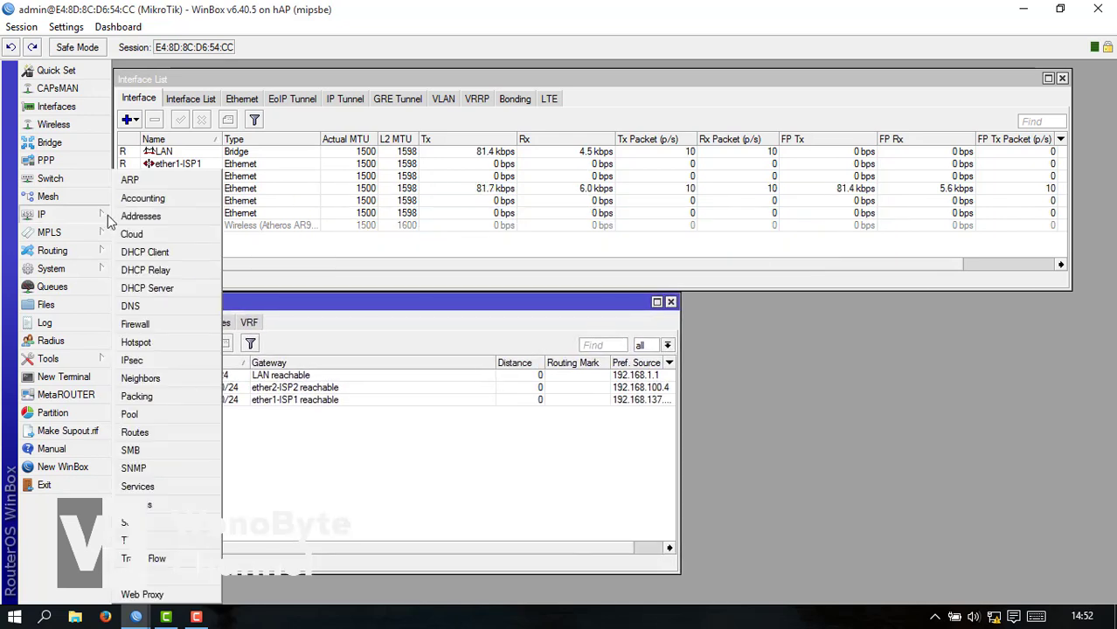
{"action": "left_click", "coordinate": [155, 254]}
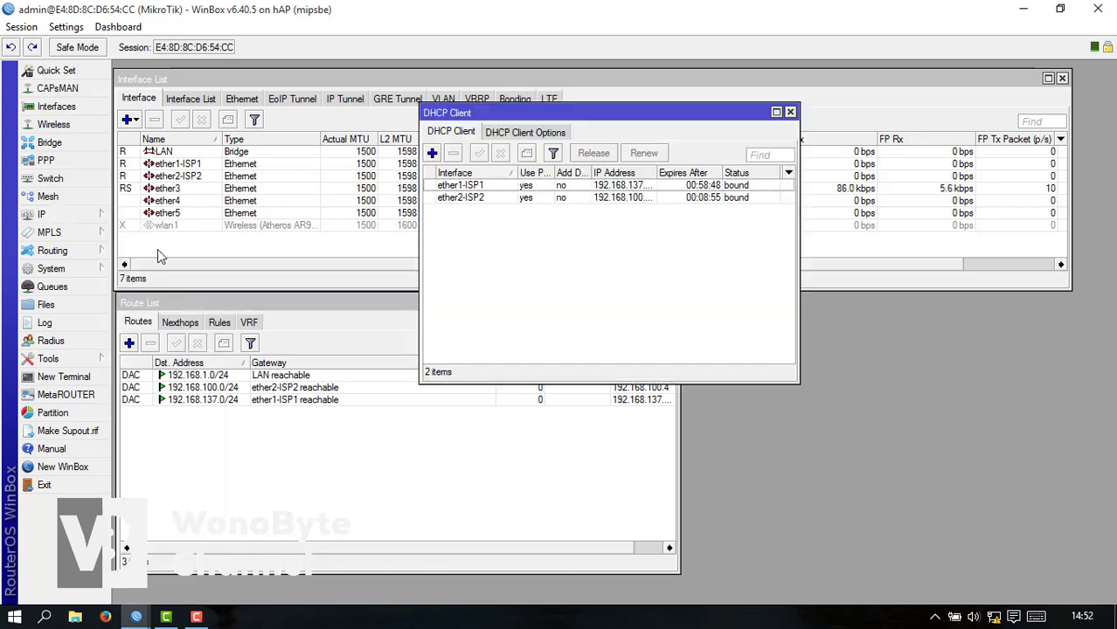
{"action": "double_click", "coordinate": [498, 191]}
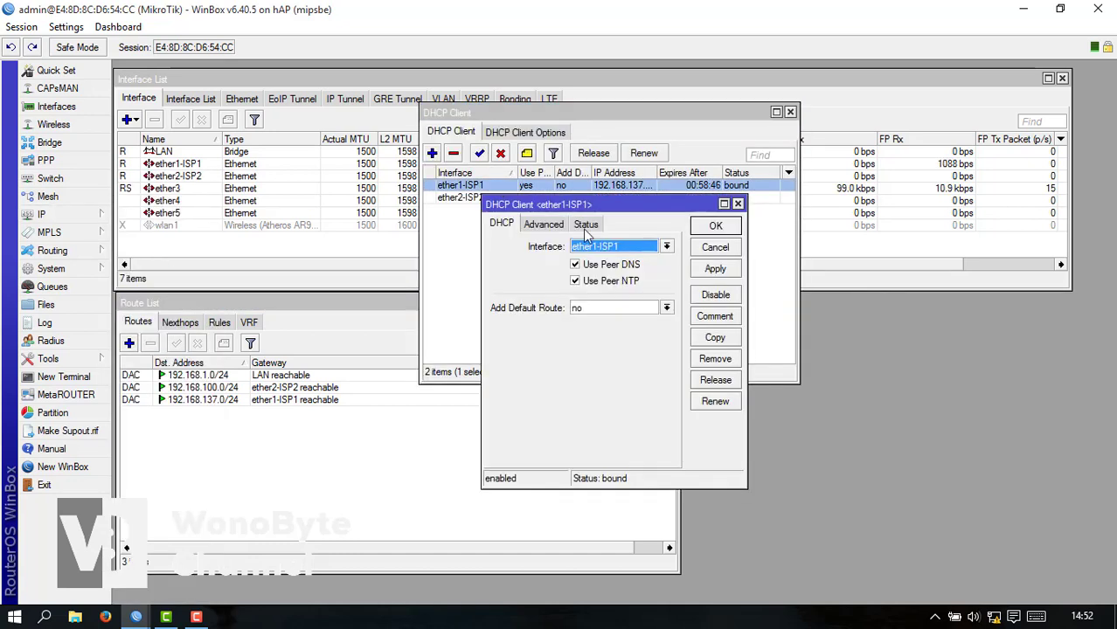
{"action": "left_click", "coordinate": [590, 225]}
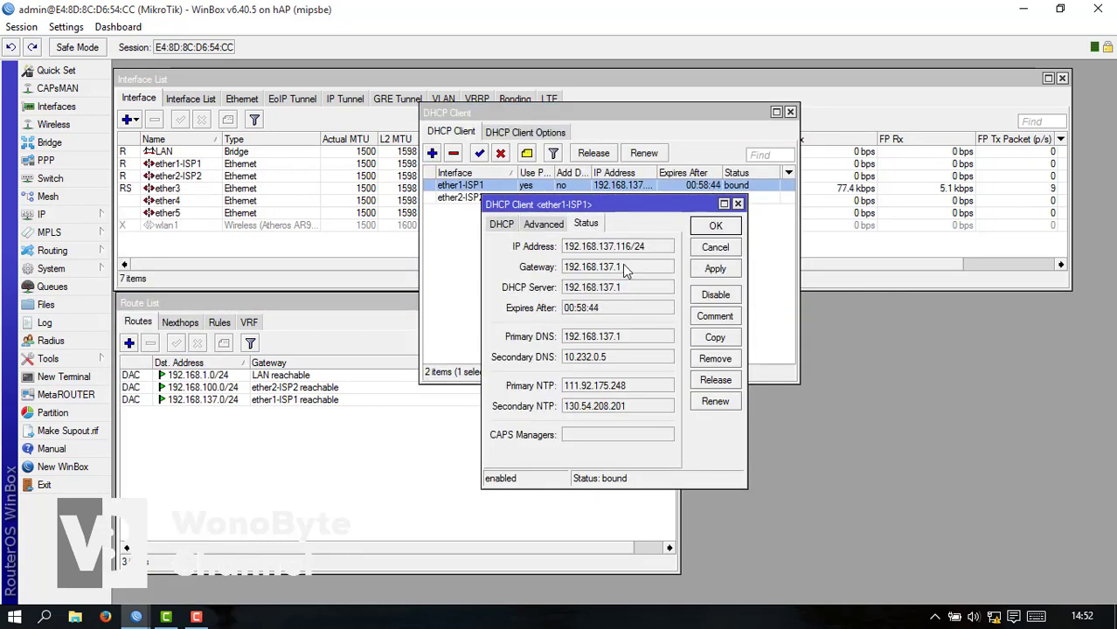
{"action": "left_click_drag", "start_coordinate": [622, 266], "coordinate": [569, 271]}
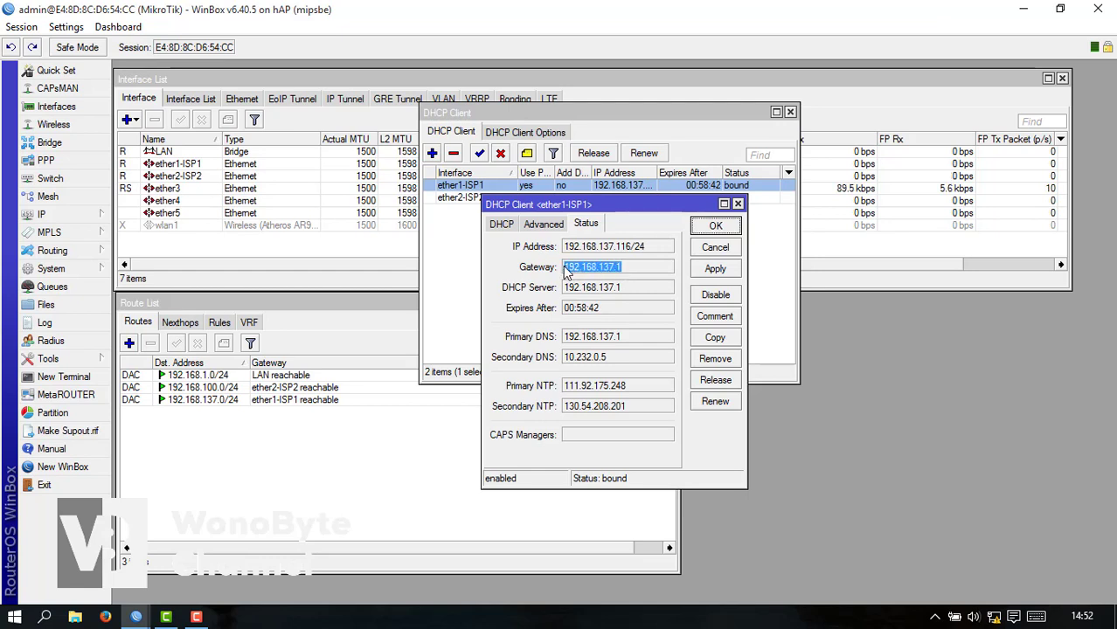
{"action": "right_click", "coordinate": [587, 273]}
{"action": "left_click", "coordinate": [607, 276]}
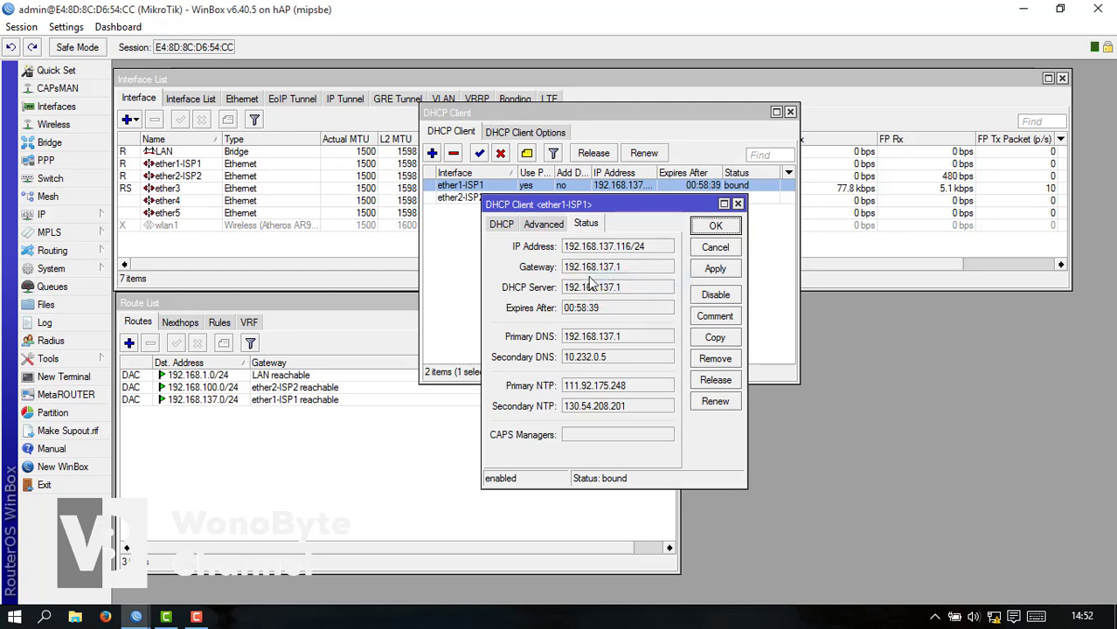
- Add a default route via gateway 192.168.137.1 with ping gateway checking
{"action": "left_click", "coordinate": [737, 203]}
{"action": "left_click", "coordinate": [277, 331]}
{"action": "left_click", "coordinate": [132, 342]}
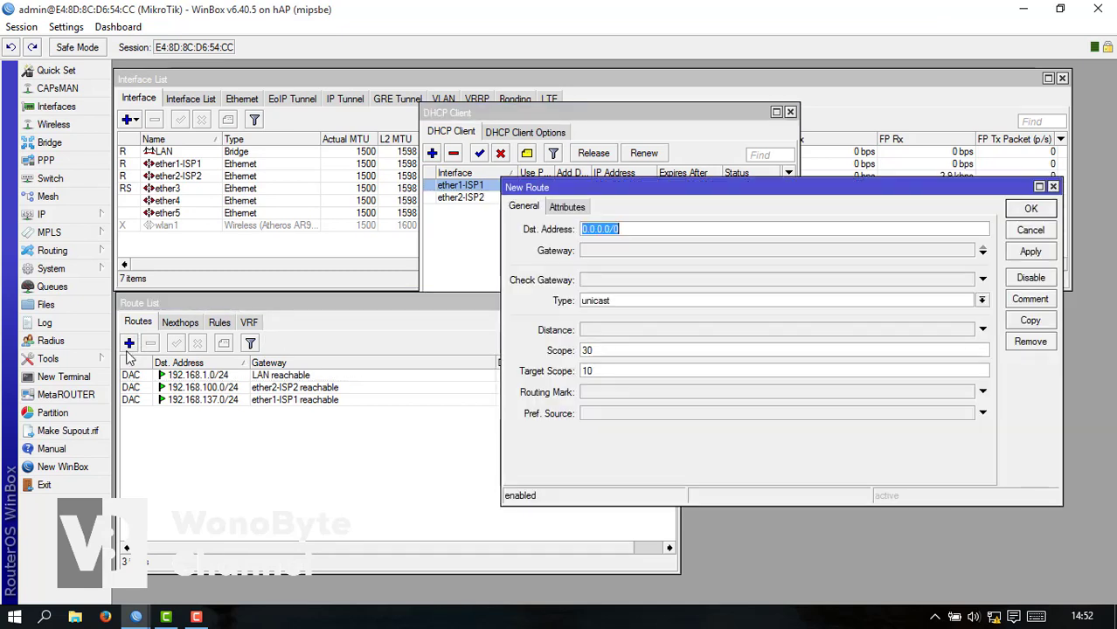
{"action": "left_click", "coordinate": [598, 253]}
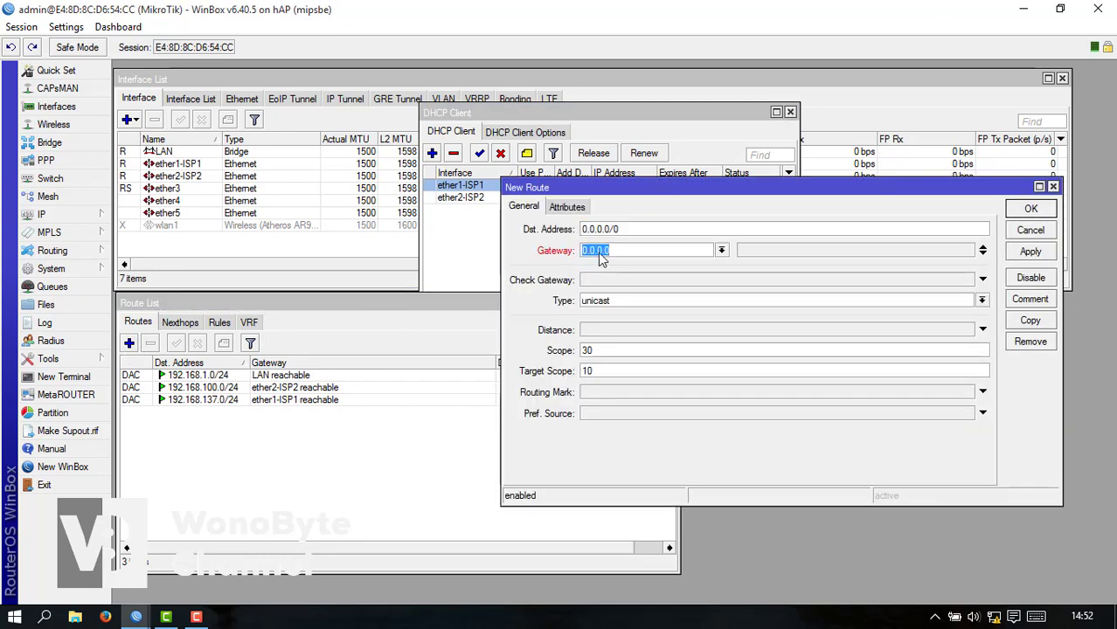
{"action": "key", "text": "ctrl+v"}
{"action": "left_click", "coordinate": [600, 282]}
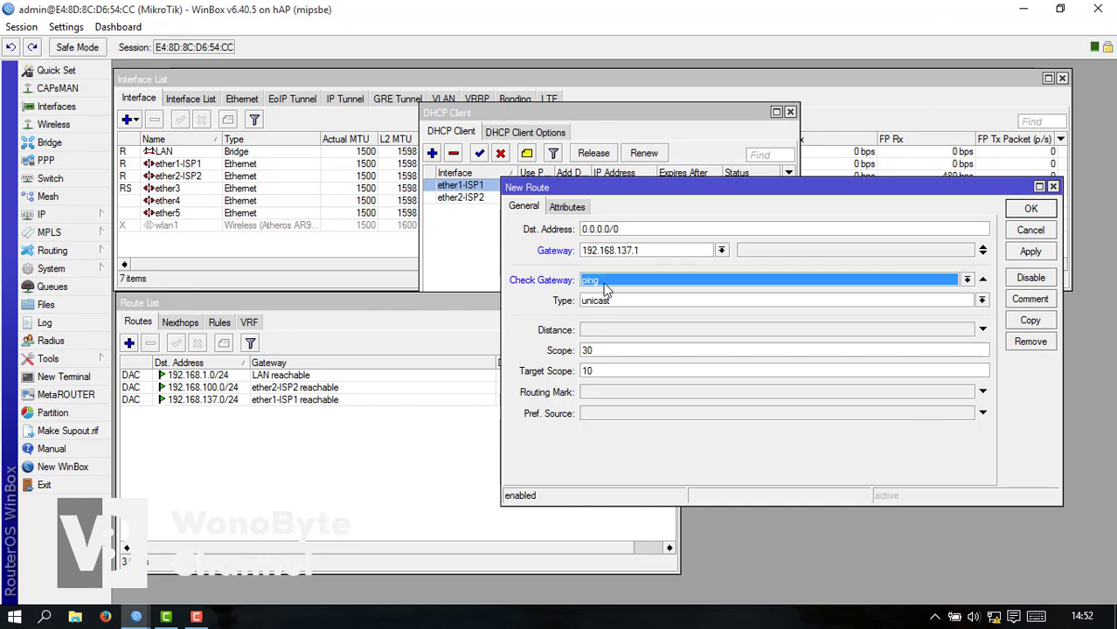
{"action": "left_click", "coordinate": [1031, 210]}
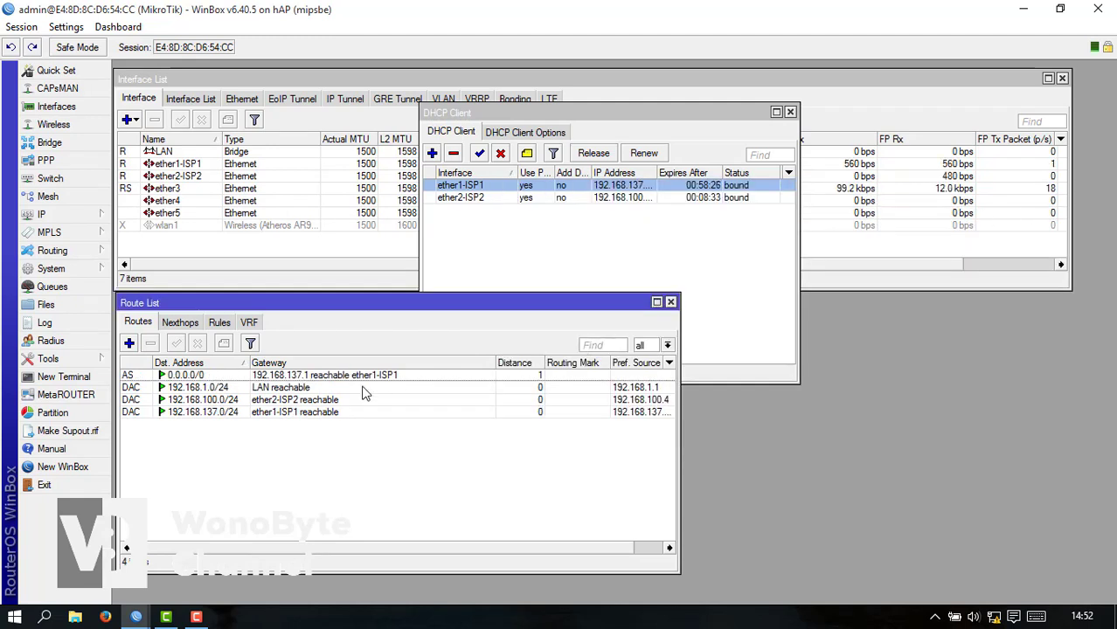
- Copy ether2-ISP2's DHCP gateway 192.168.100.1 and close the DHCP client list
{"action": "double_click", "coordinate": [502, 198]}
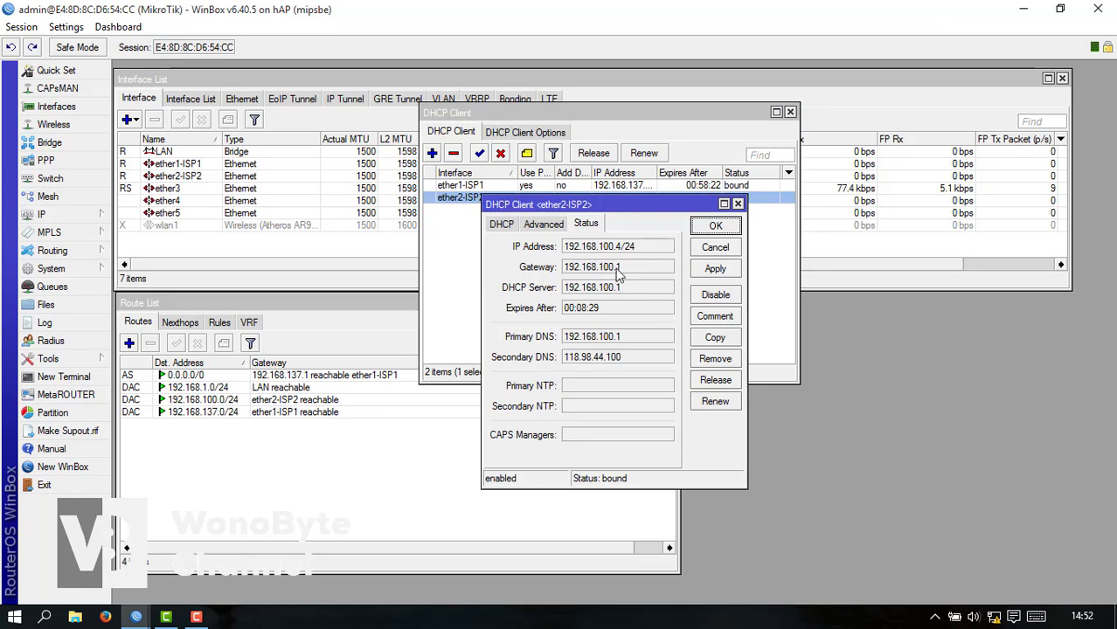
{"action": "left_click_drag", "start_coordinate": [620, 271], "coordinate": [569, 273]}
{"action": "right_click", "coordinate": [569, 273]}
{"action": "left_click", "coordinate": [586, 279]}
{"action": "left_click", "coordinate": [713, 226]}
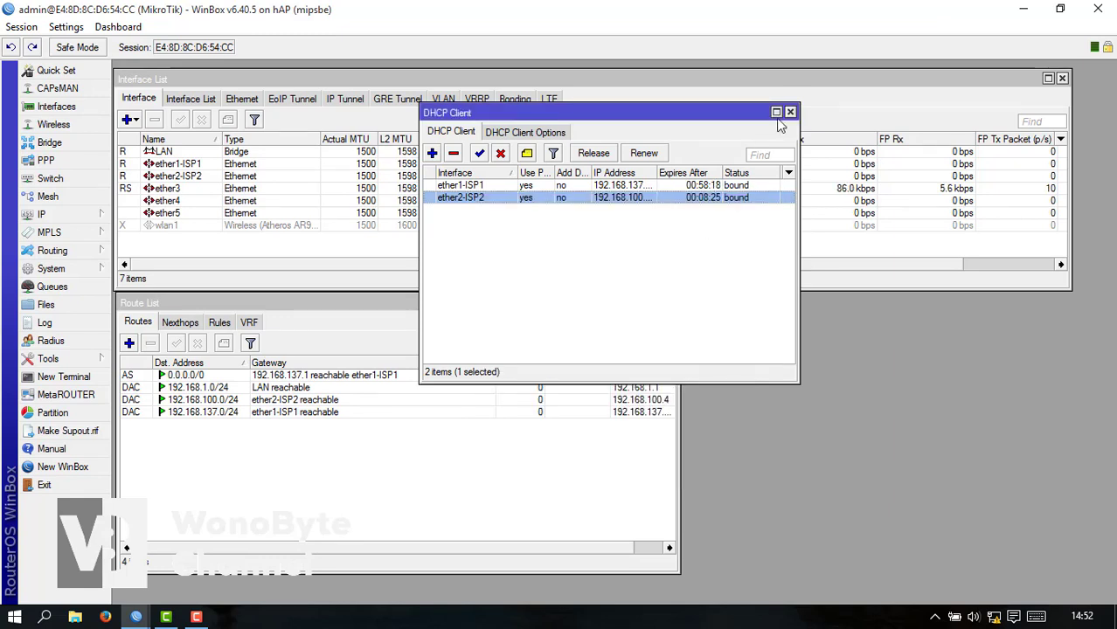
{"action": "left_click", "coordinate": [790, 113]}
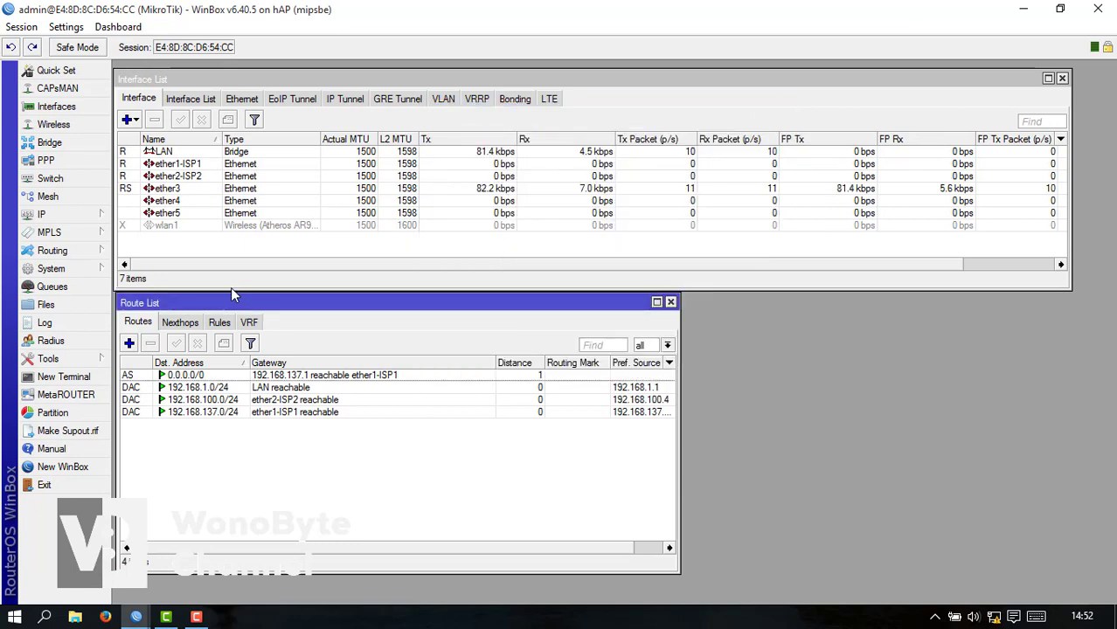
- Add a second default route via gateway 192.168.100.1, checked by ping
{"action": "left_click", "coordinate": [129, 344]}
{"action": "left_click", "coordinate": [615, 251]}
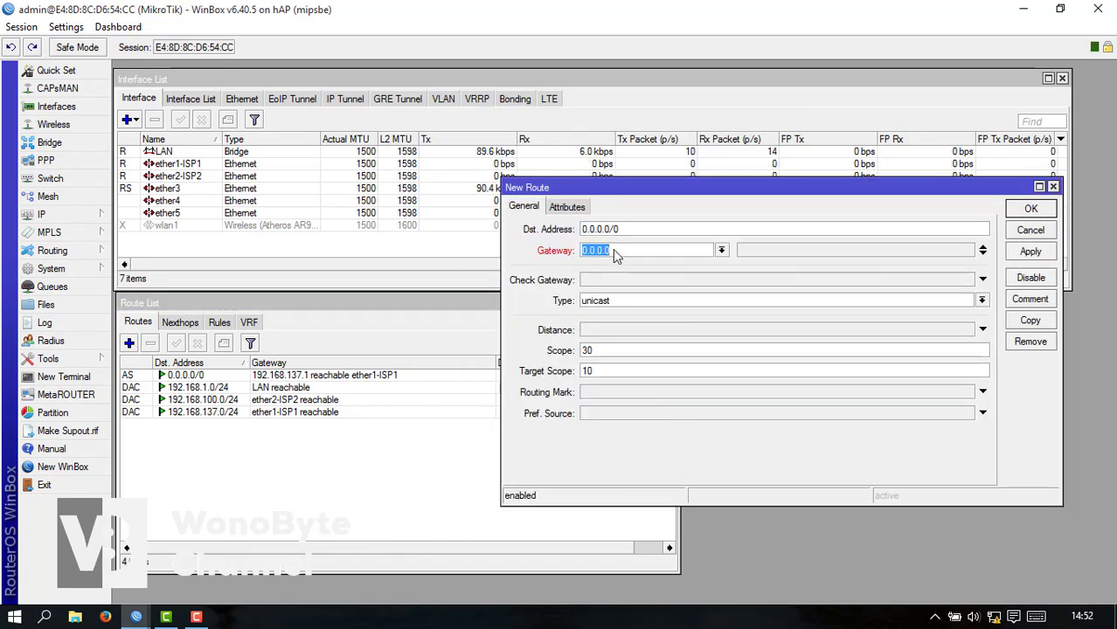
{"action": "type", "text": "192.168.100.1"}
{"action": "left_click", "coordinate": [619, 282]}
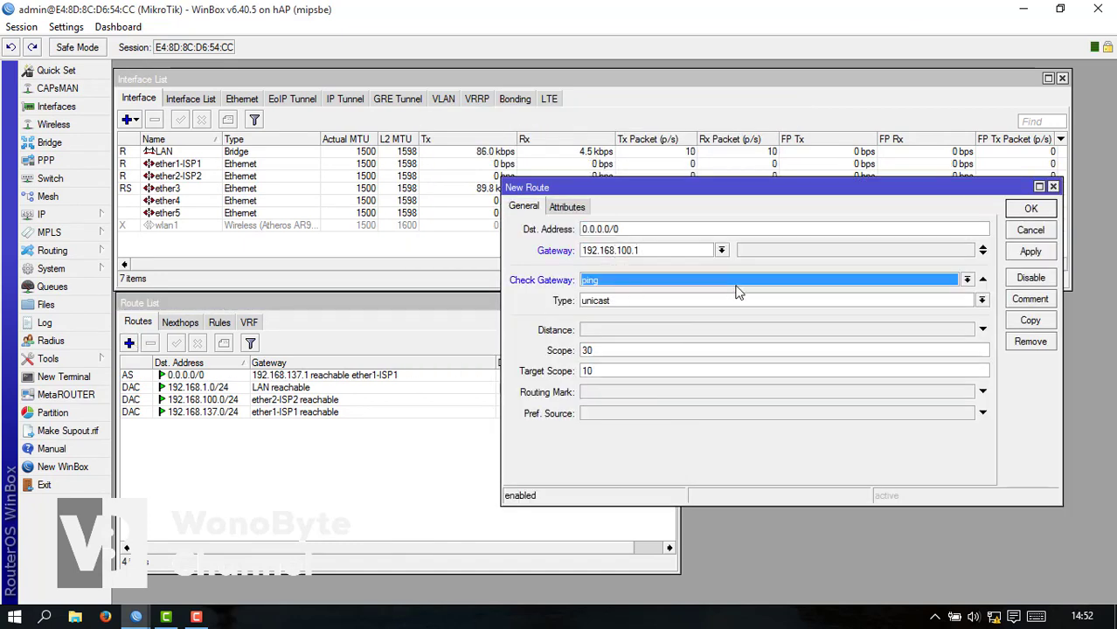
{"action": "left_click", "coordinate": [1028, 251]}
{"action": "left_click", "coordinate": [1029, 211]}
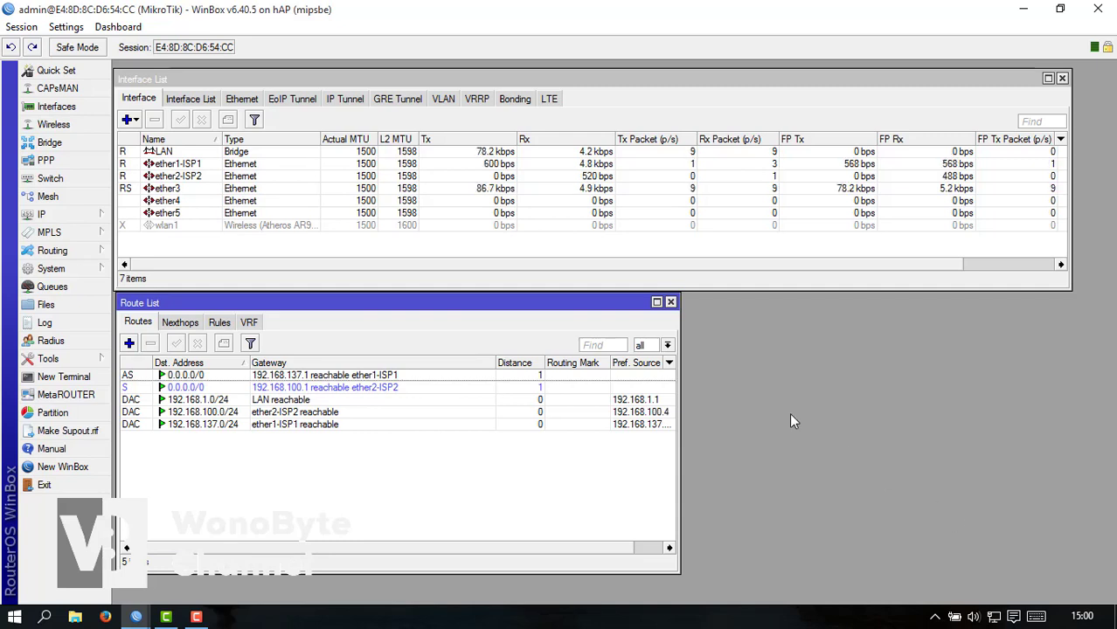
- Start a new rule in the Firewall's Mangle list
{"action": "left_click", "coordinate": [101, 214]}
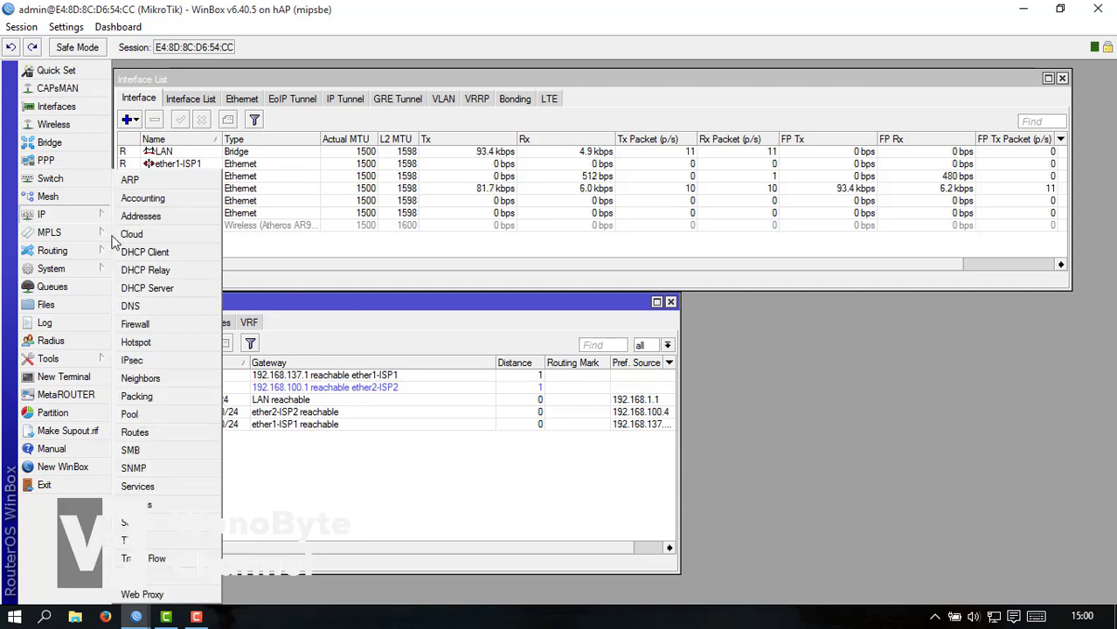
{"action": "left_click", "coordinate": [138, 324]}
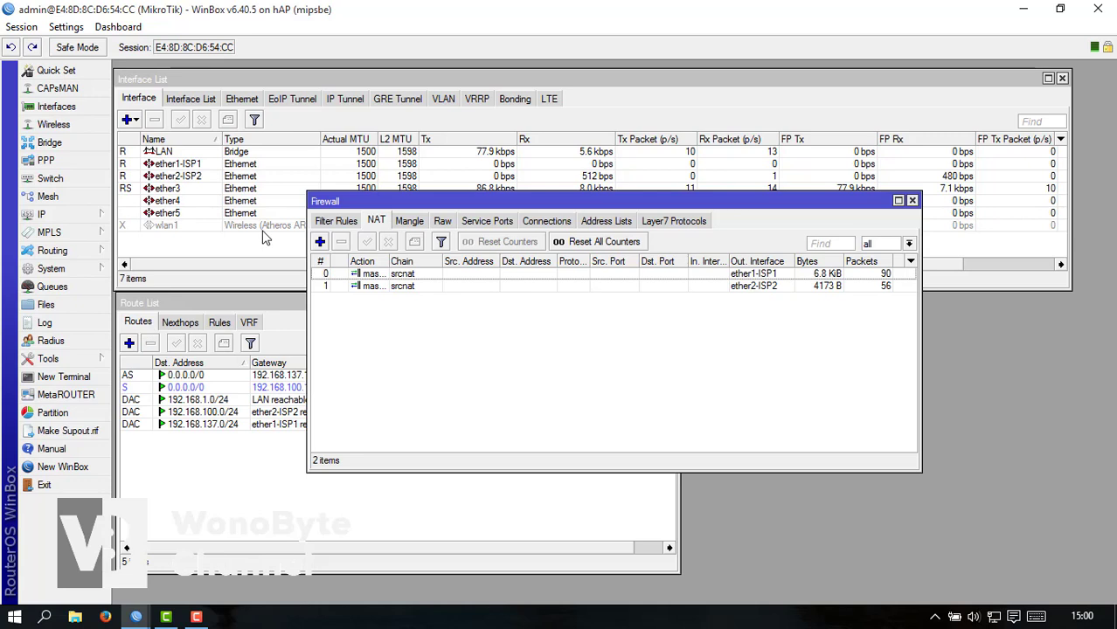
{"action": "left_click", "coordinate": [413, 219]}
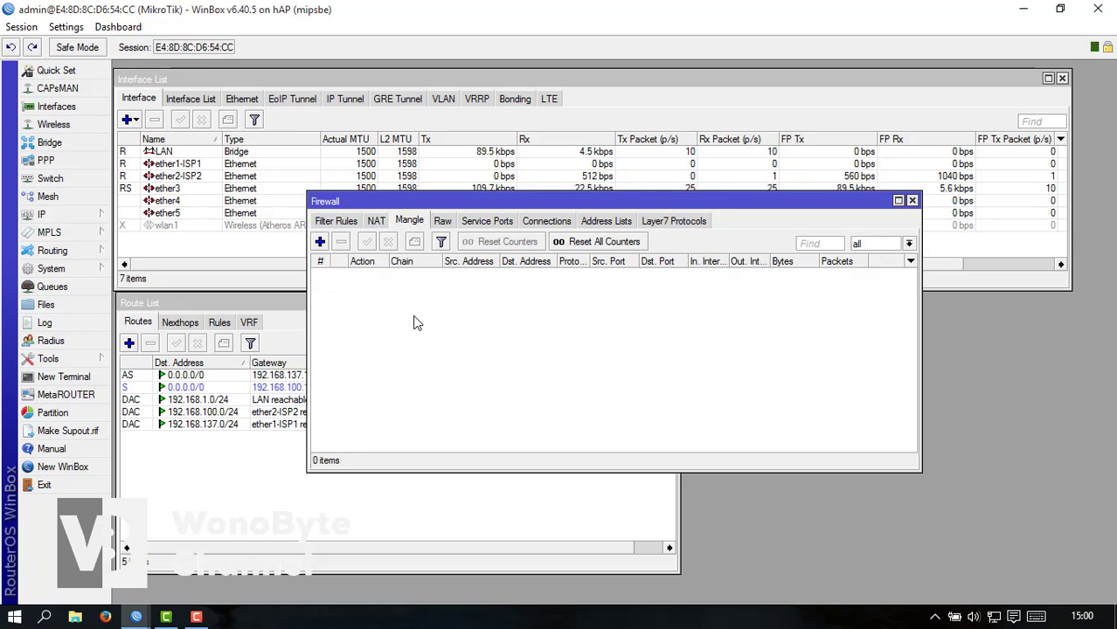
{"action": "left_click", "coordinate": [321, 243]}
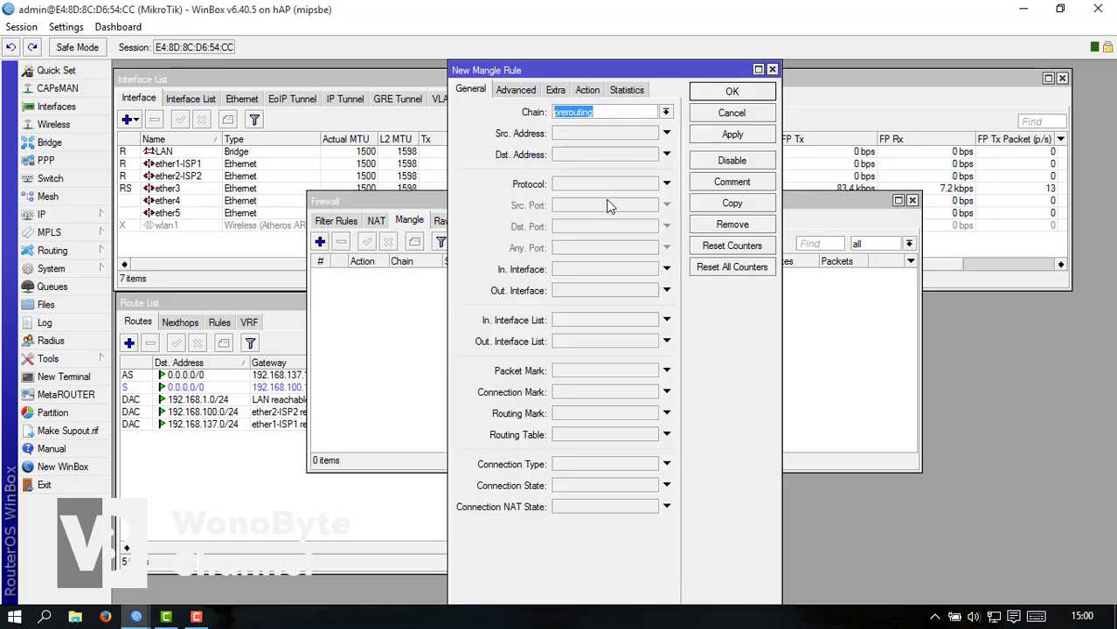
- Make the rule match in-interface LAN and connection mark no-mark
{"action": "left_click", "coordinate": [573, 273]}
{"action": "left_click", "coordinate": [652, 270]}
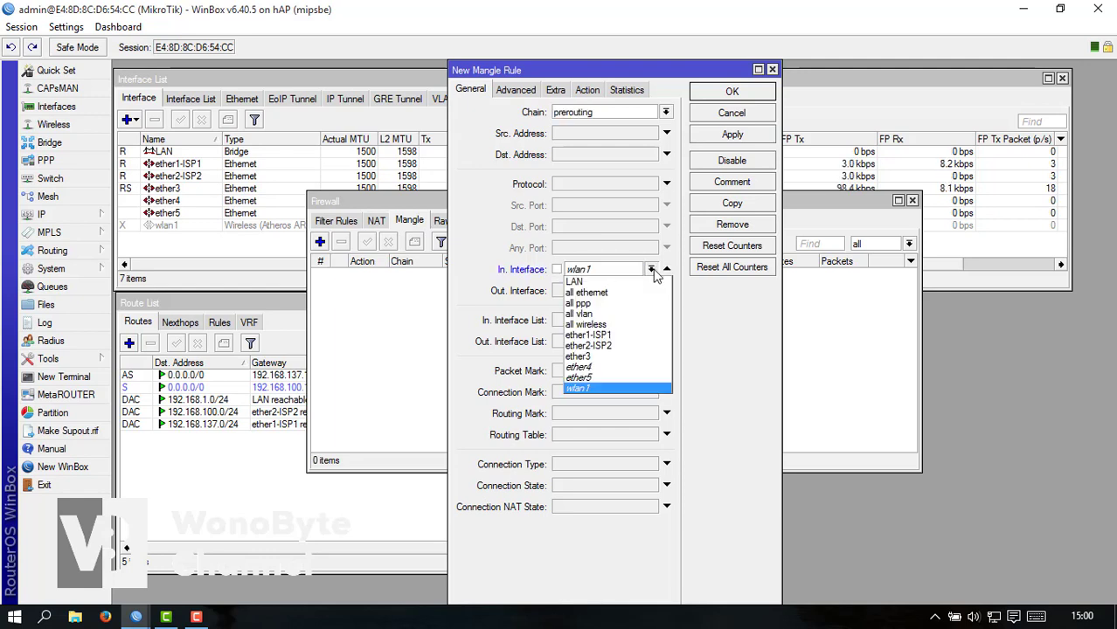
{"action": "left_click", "coordinate": [623, 290]}
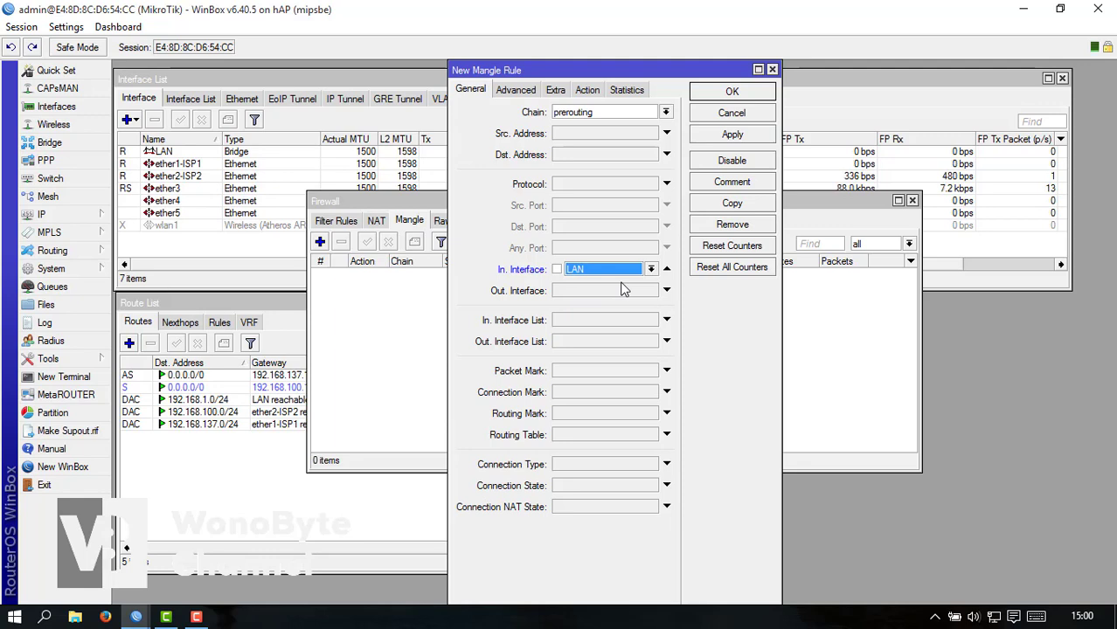
{"action": "left_click", "coordinate": [578, 393]}
{"action": "left_click", "coordinate": [652, 393]}
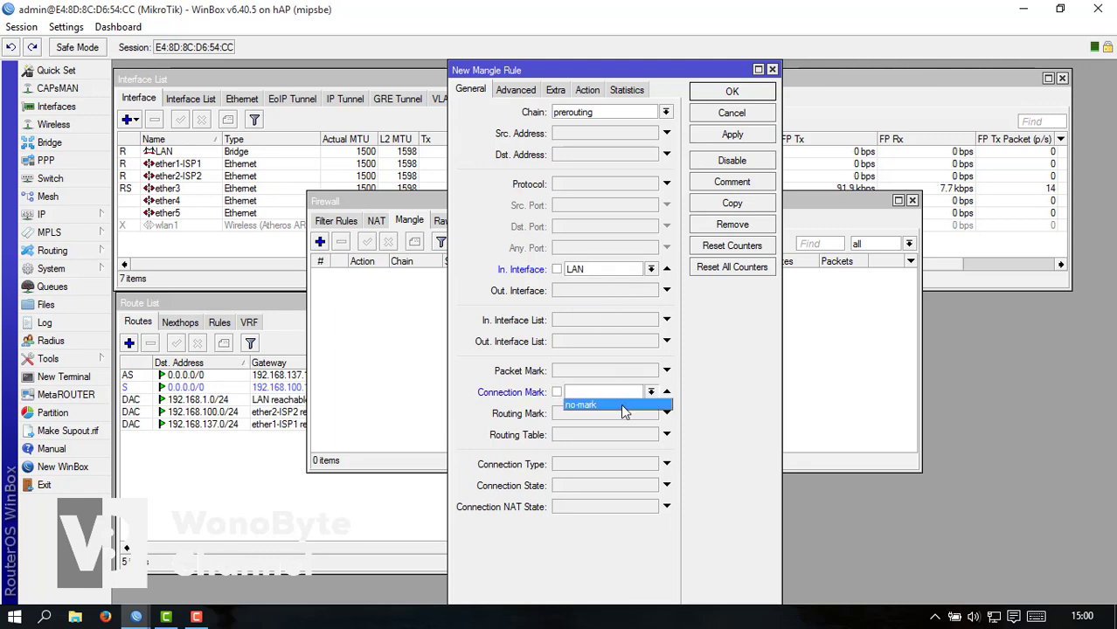
{"action": "left_click", "coordinate": [621, 404]}
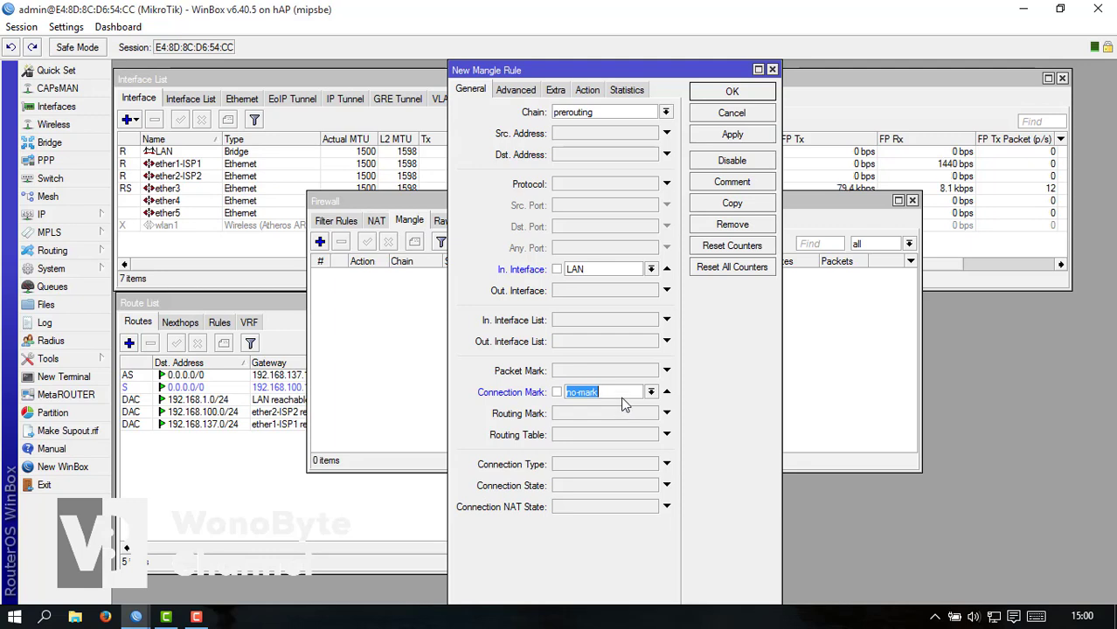
- Set the per connection classifier to both addresses and ports, 2/0
{"action": "left_click", "coordinate": [516, 91]}
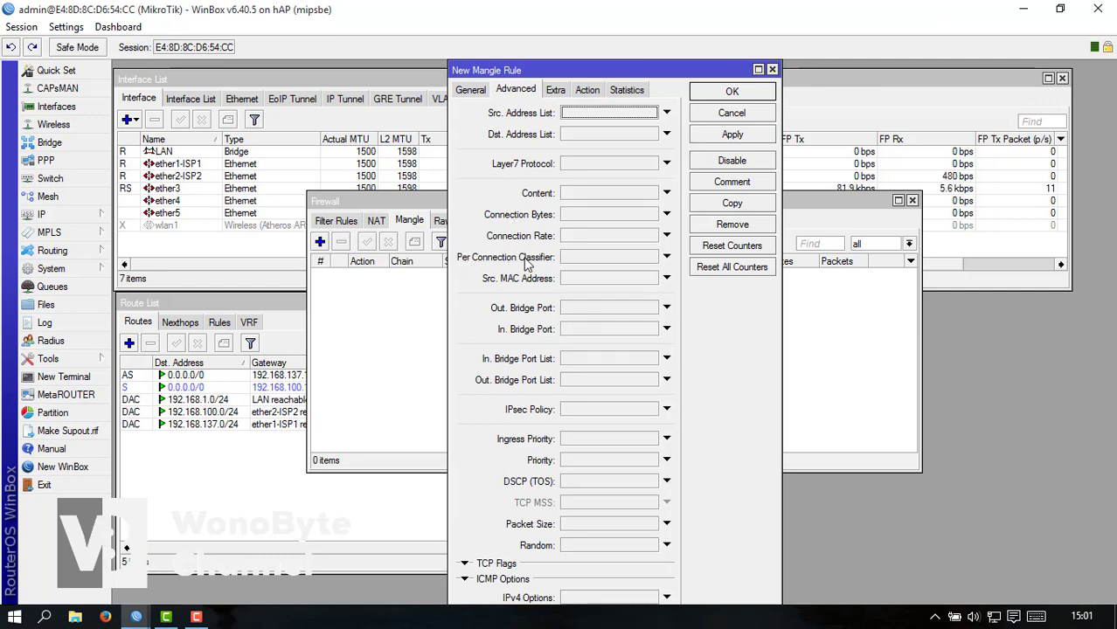
{"action": "left_click", "coordinate": [569, 259]}
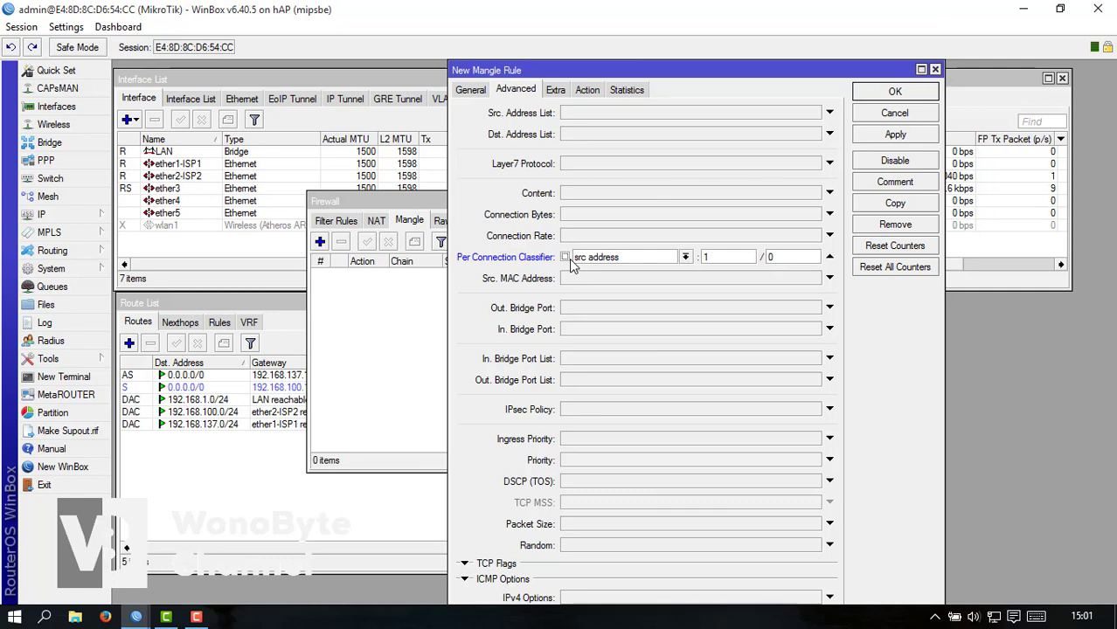
{"action": "left_click", "coordinate": [686, 258]}
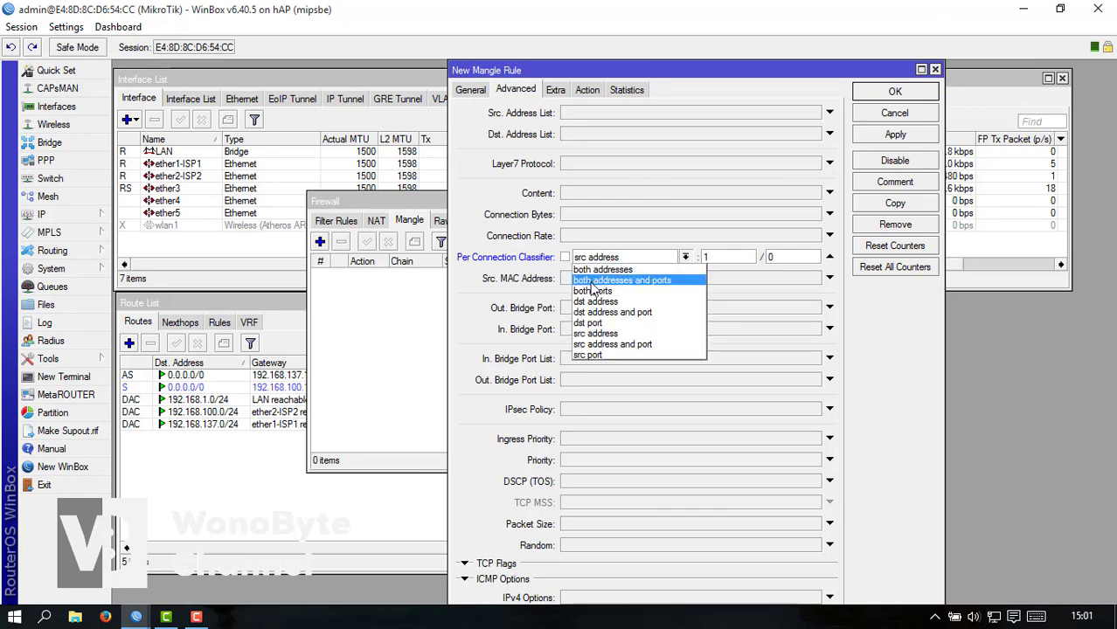
{"action": "left_click", "coordinate": [650, 280]}
{"action": "left_click", "coordinate": [710, 258]}
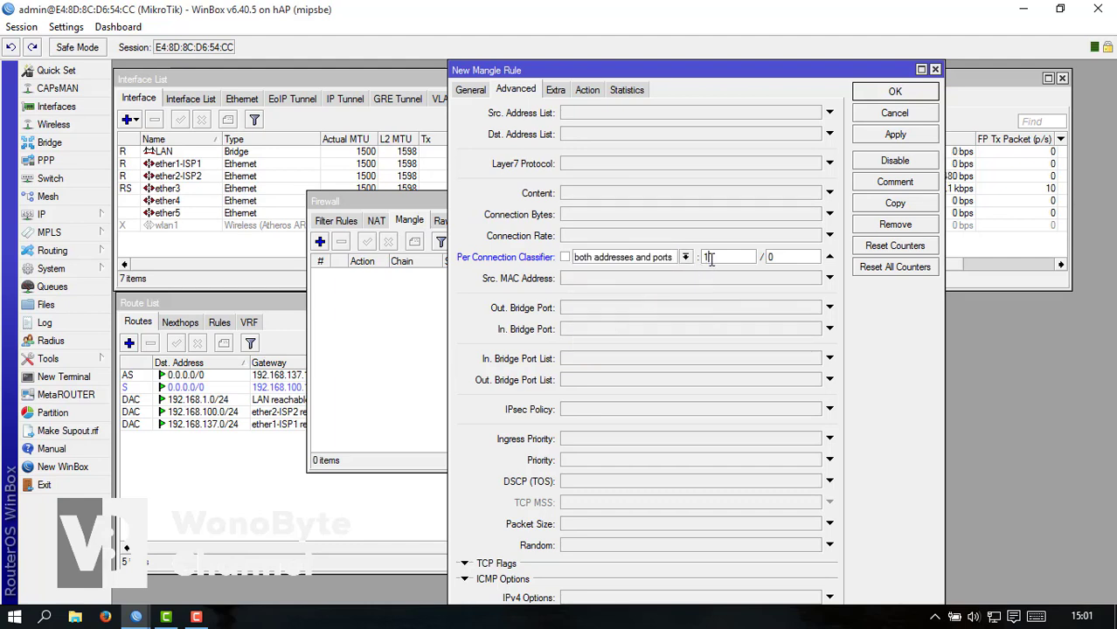
{"action": "type", "text": "2"}
- Set the action to mark connection with new mark ISP1, apply, and duplicate the rule
{"action": "left_click", "coordinate": [589, 92]}
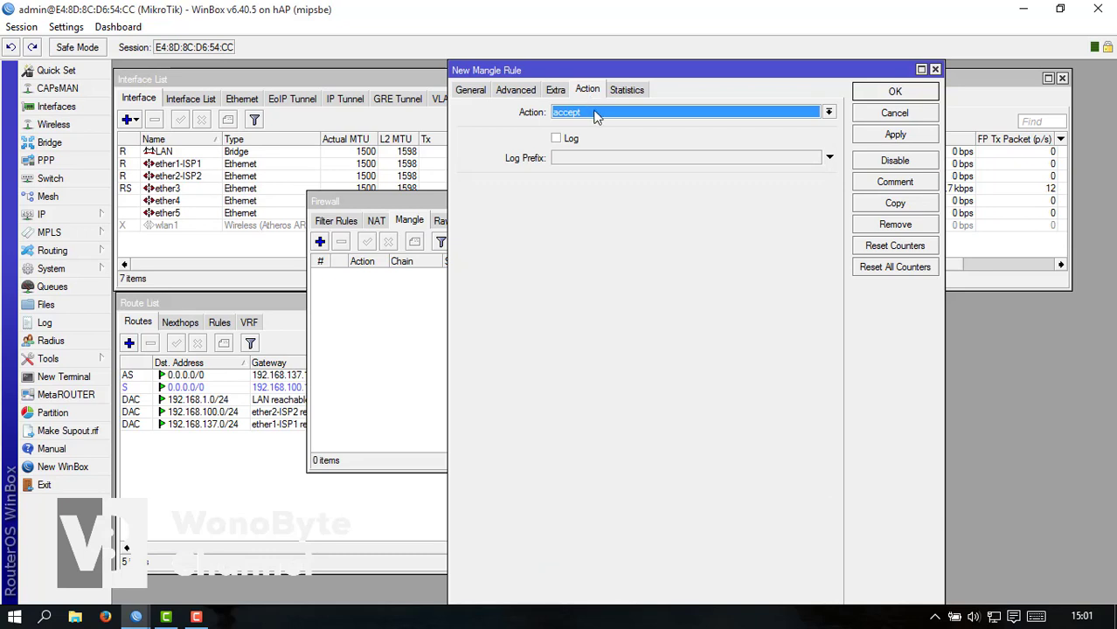
{"action": "left_click", "coordinate": [596, 114]}
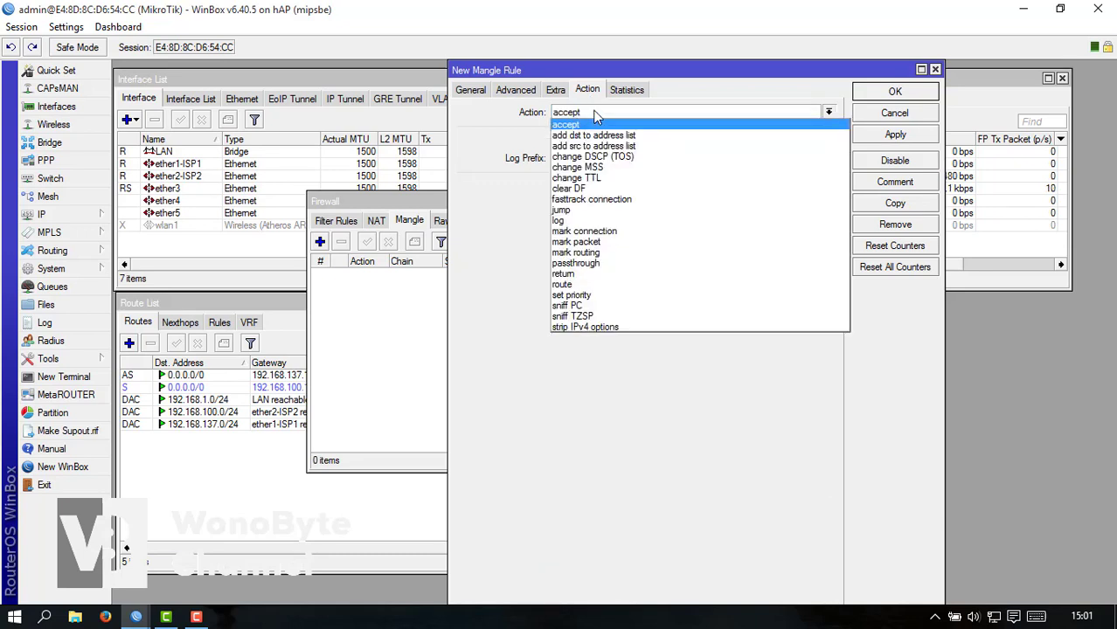
{"action": "left_click", "coordinate": [584, 231]}
{"action": "left_click", "coordinate": [586, 188]}
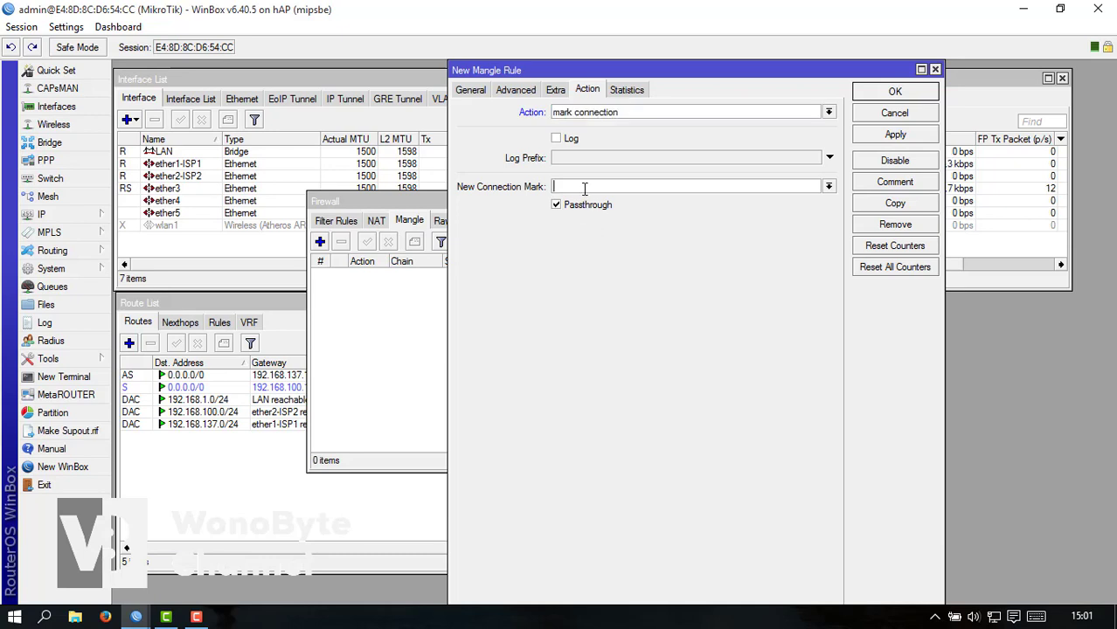
{"action": "type", "text": "ISP1"}
{"action": "left_click", "coordinate": [877, 134]}
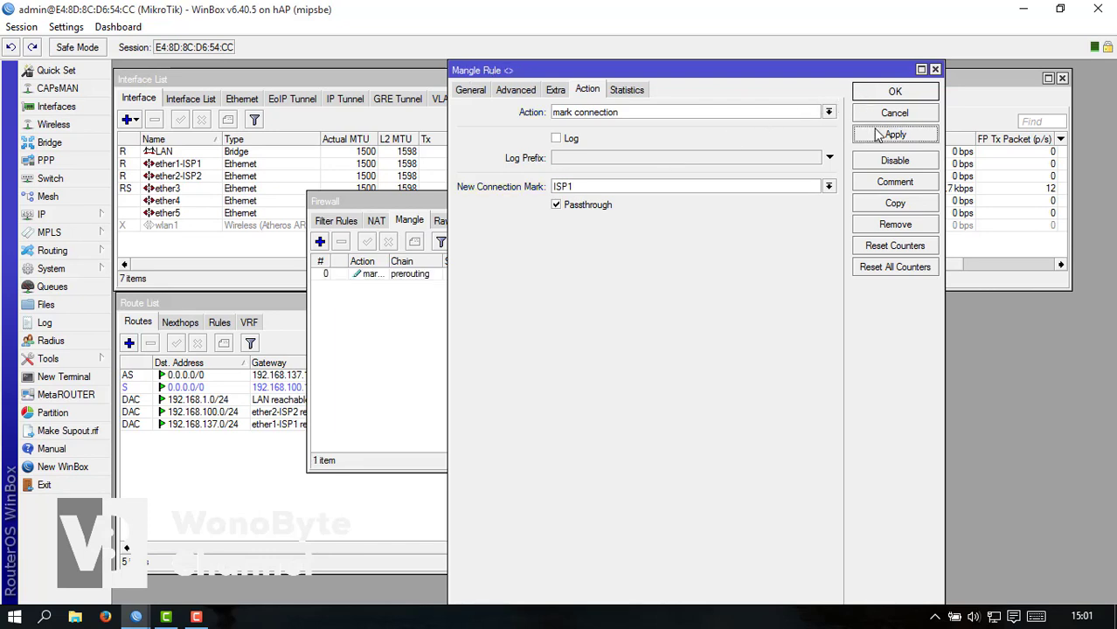
{"action": "left_click", "coordinate": [873, 207]}
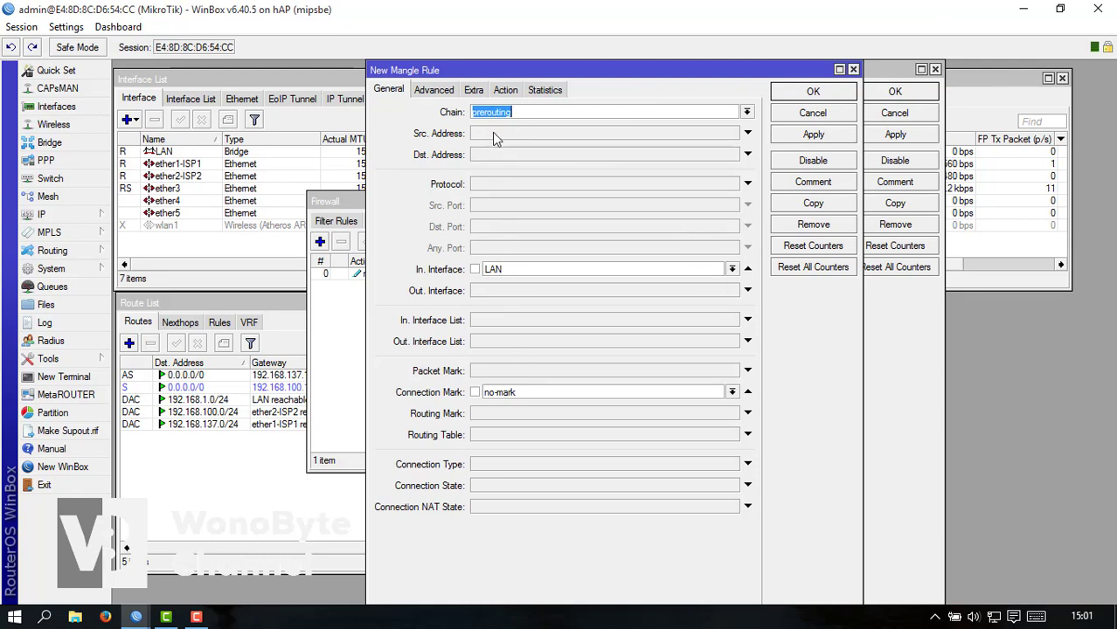
- Change the copy's connection mark to ISP2 and classifier to 2/1, save, and close both rules
{"action": "left_click", "coordinate": [505, 90]}
{"action": "left_click", "coordinate": [524, 187]}
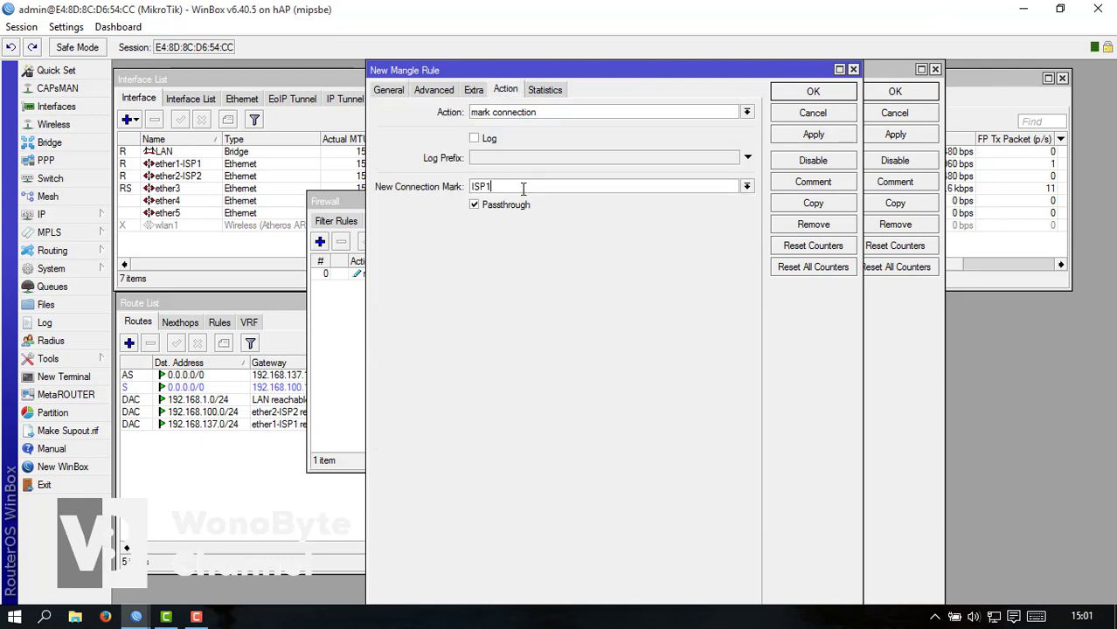
{"action": "key", "text": "BackSpace"}
{"action": "type", "text": "2"}
{"action": "left_click", "coordinate": [431, 91]}
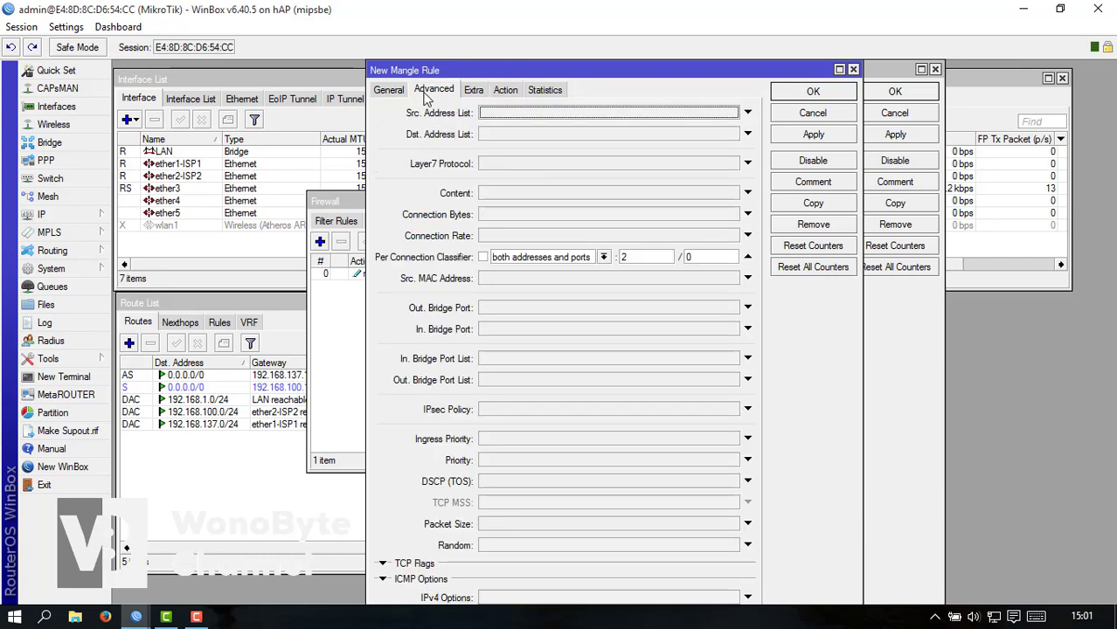
{"action": "left_click", "coordinate": [705, 259]}
{"action": "type", "text": "1"}
{"action": "left_click", "coordinate": [821, 136]}
{"action": "left_click", "coordinate": [813, 93]}
{"action": "left_click", "coordinate": [869, 92]}
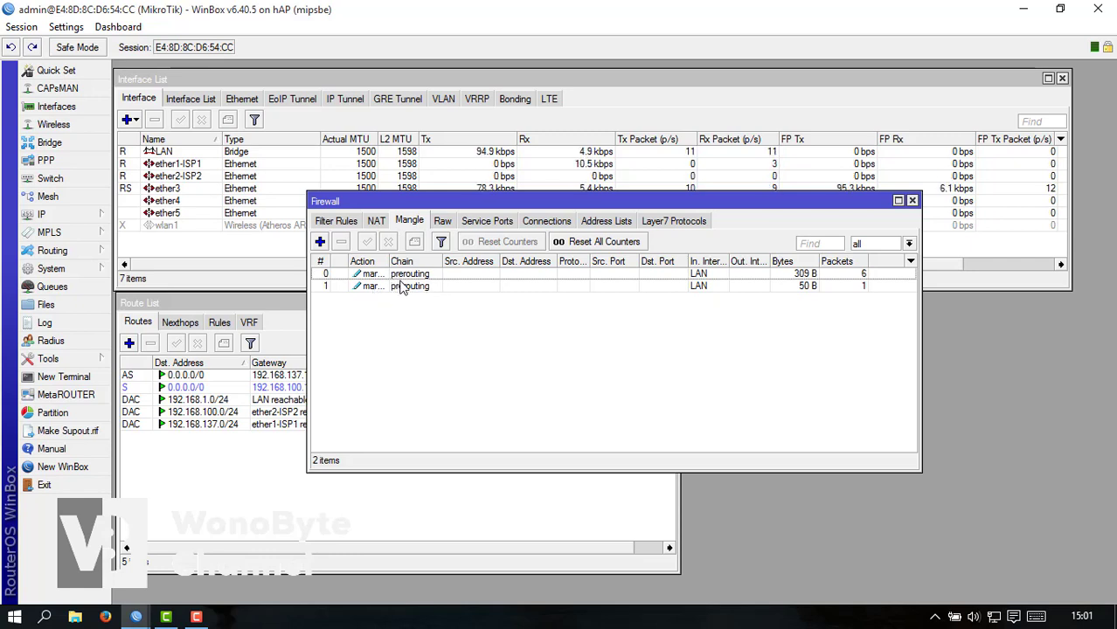
- Create a new mangle rule matching in-interface LAN and connection mark ISP1
{"action": "left_click", "coordinate": [321, 242]}
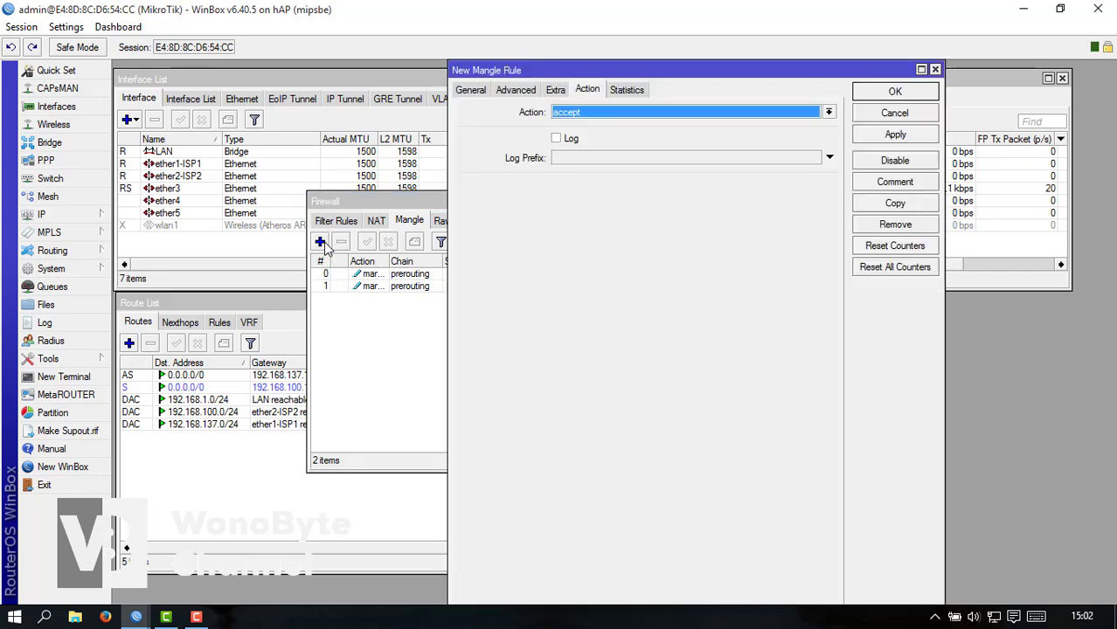
{"action": "left_click", "coordinate": [323, 247]}
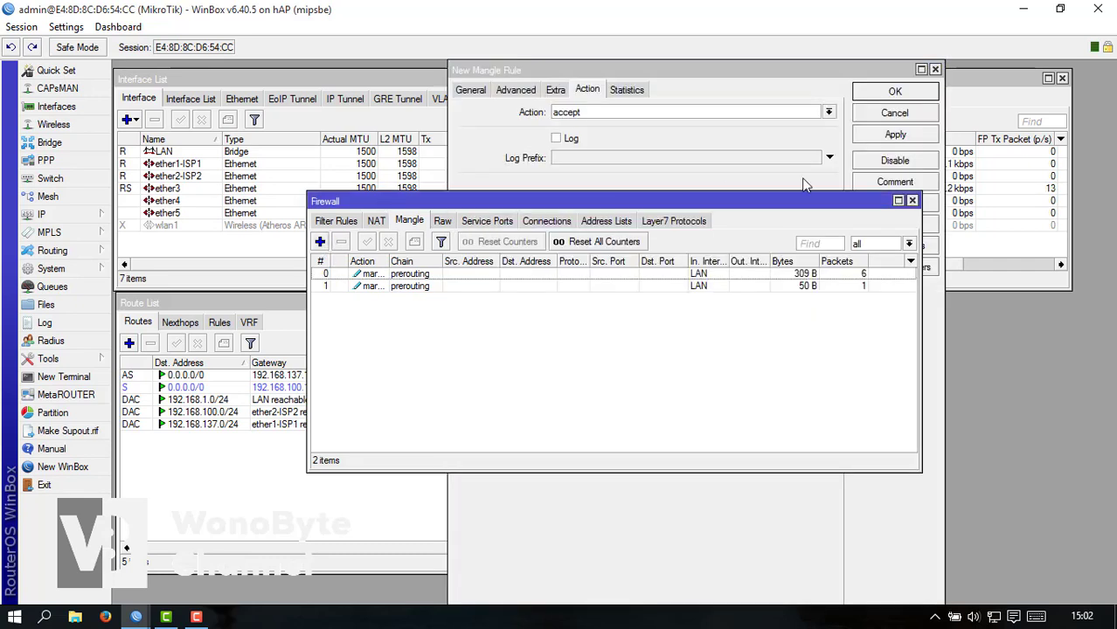
{"action": "left_click", "coordinate": [747, 158]}
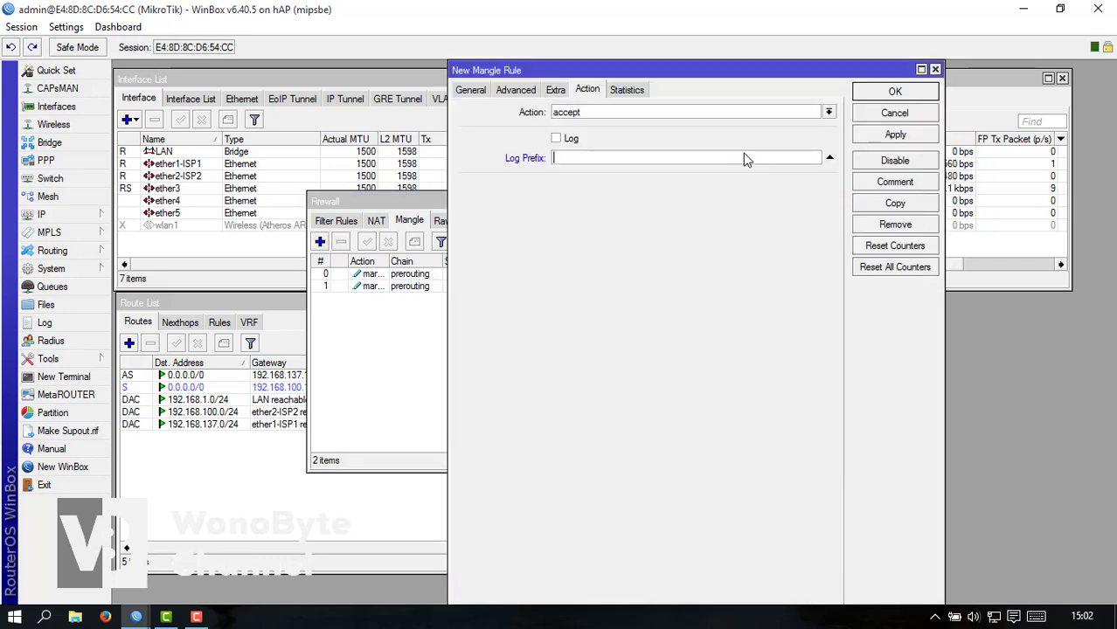
{"action": "left_click", "coordinate": [660, 138]}
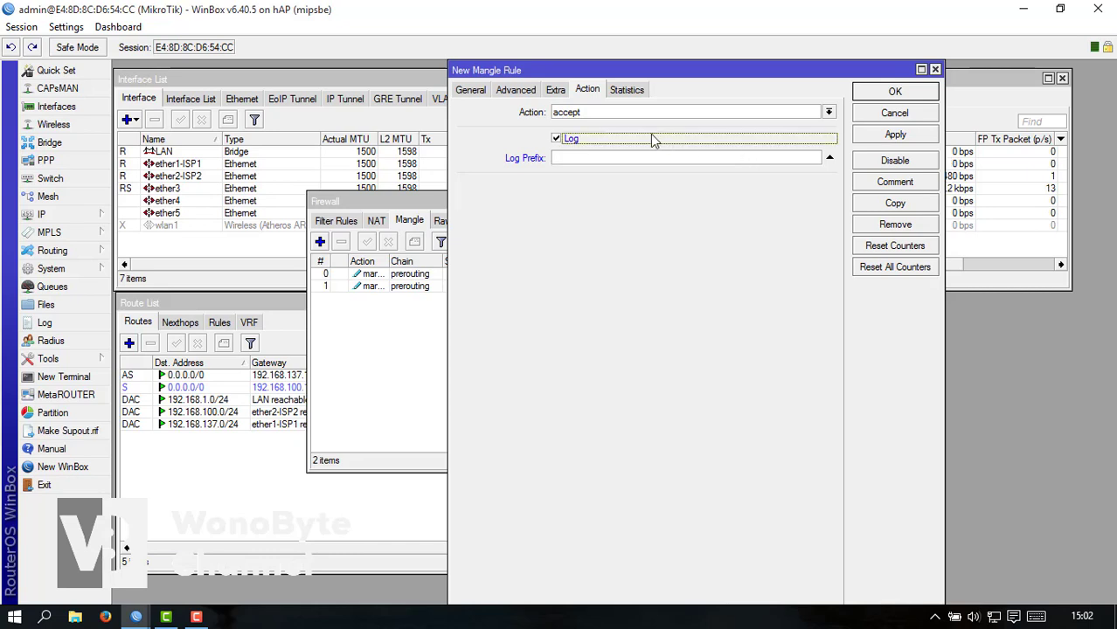
{"action": "left_click", "coordinate": [557, 139]}
{"action": "left_click", "coordinate": [468, 91]}
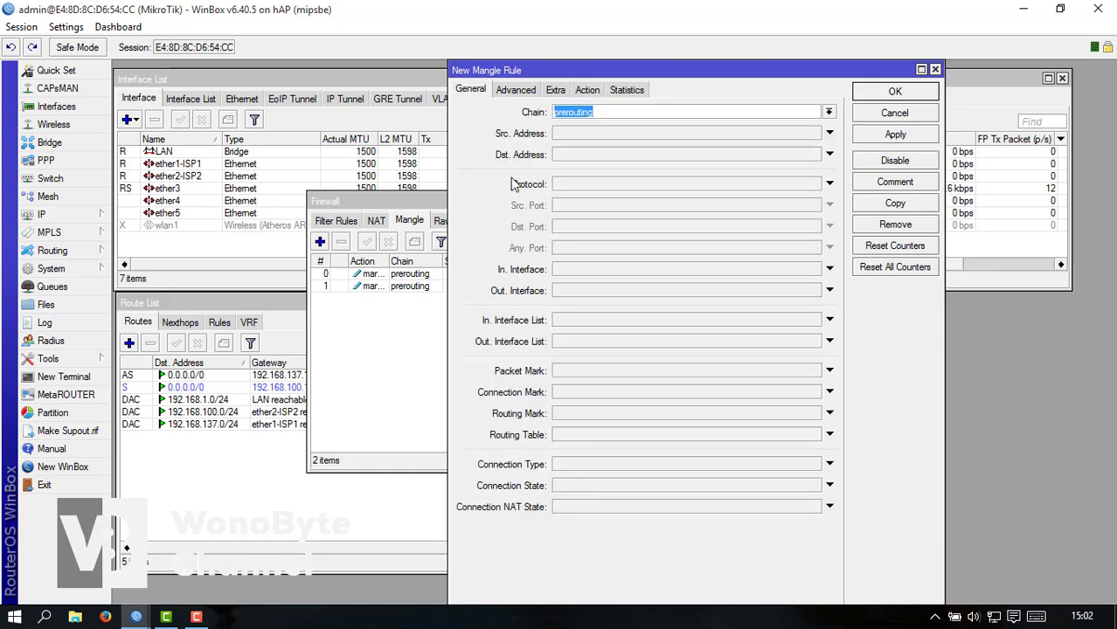
{"action": "left_click", "coordinate": [583, 269]}
{"action": "left_click", "coordinate": [588, 267]}
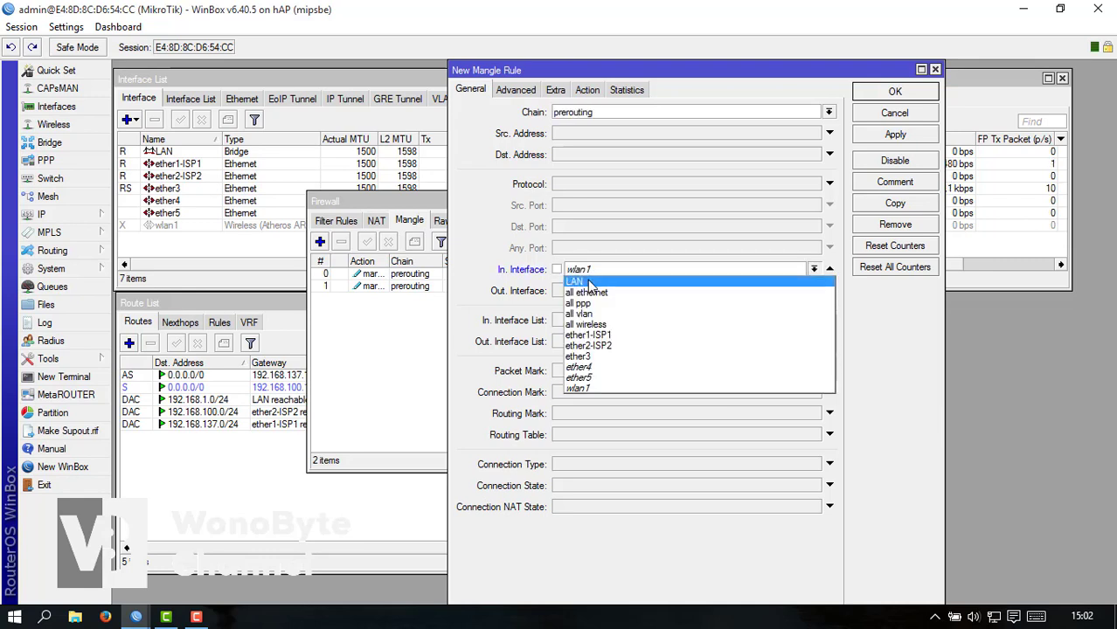
{"action": "left_click", "coordinate": [589, 284]}
{"action": "left_click", "coordinate": [582, 393]}
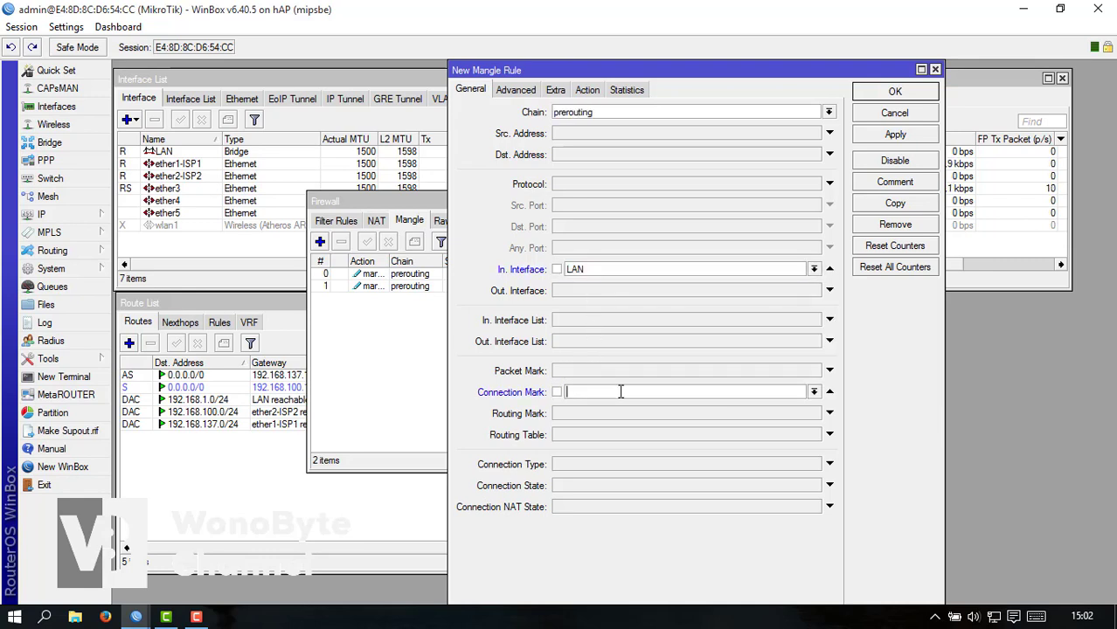
{"action": "left_click", "coordinate": [815, 395]}
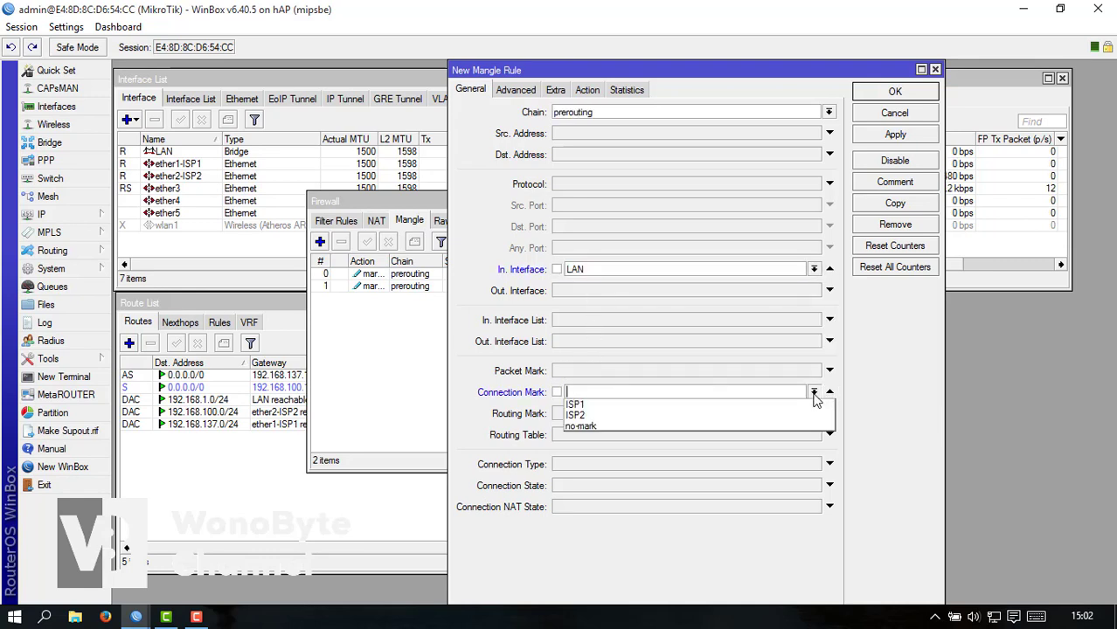
{"action": "left_click", "coordinate": [753, 405]}
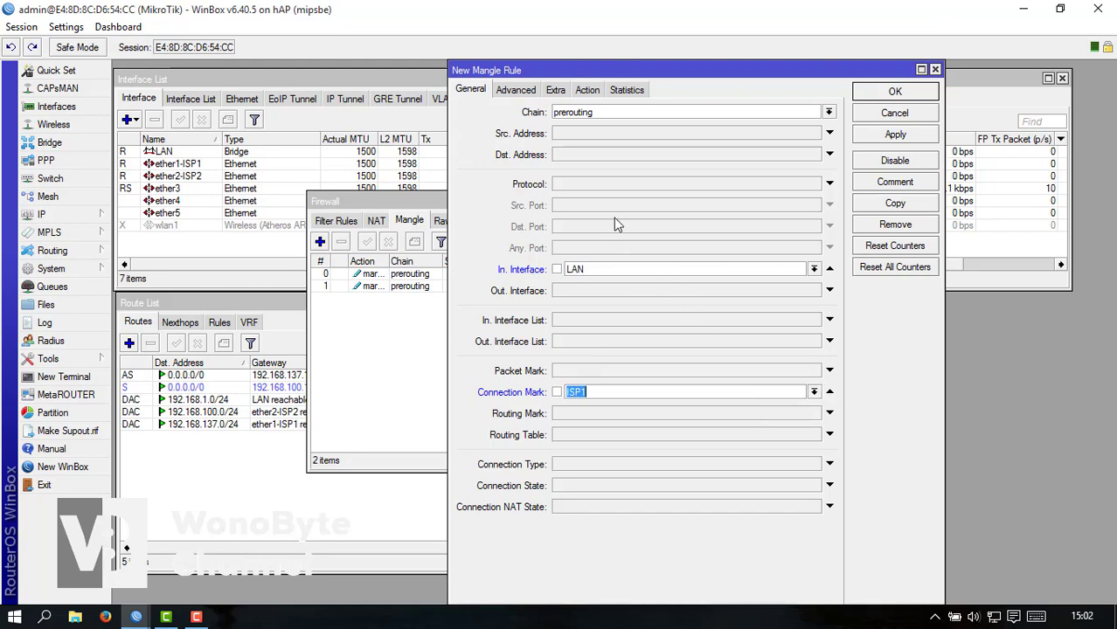
- Set the rule's action to mark routing KEISP1 and apply it
{"action": "left_click", "coordinate": [583, 91]}
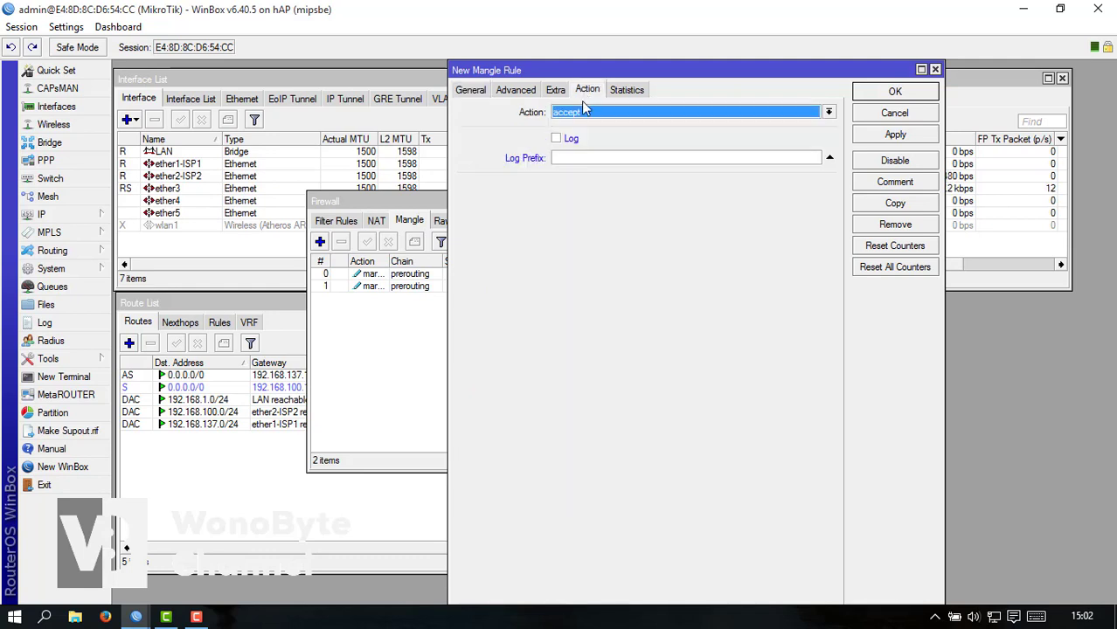
{"action": "left_click", "coordinate": [584, 115]}
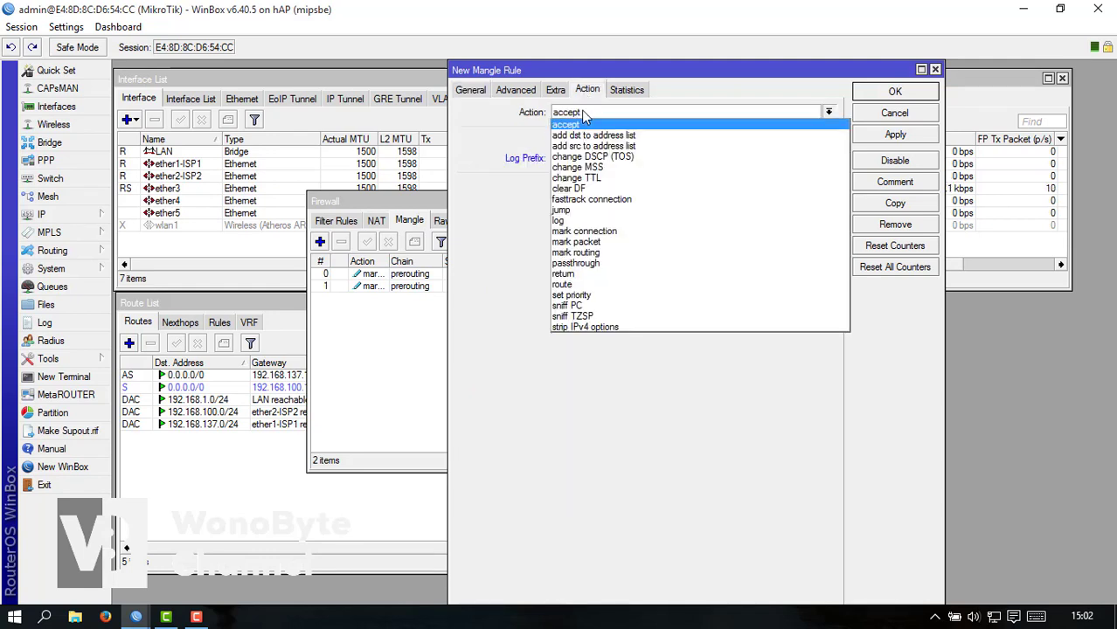
{"action": "left_click", "coordinate": [584, 252]}
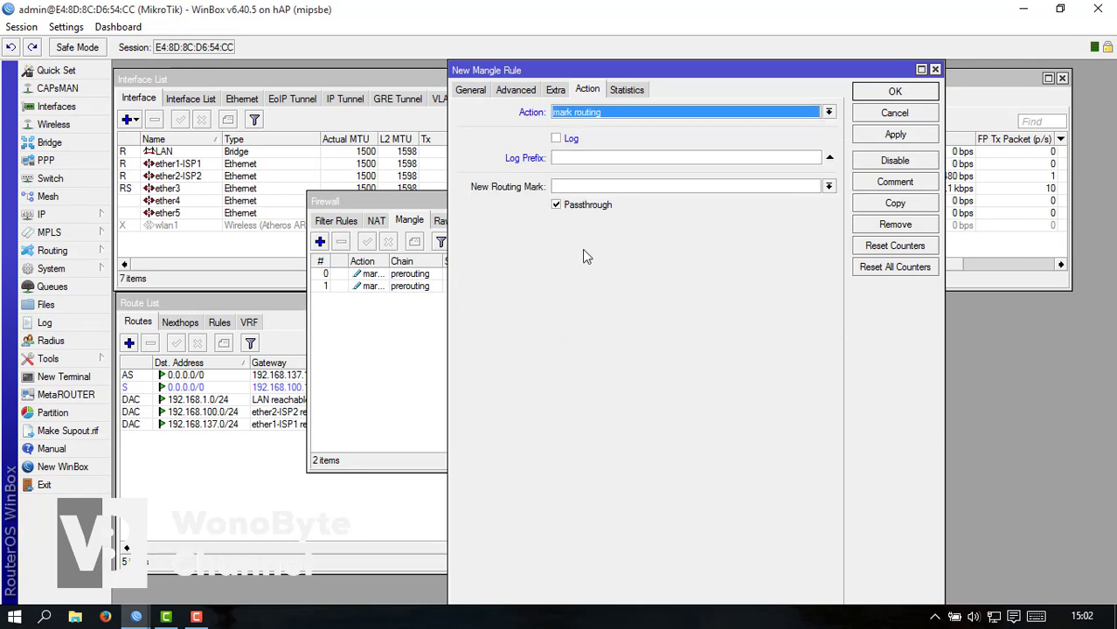
{"action": "left_click", "coordinate": [586, 187]}
{"action": "type", "text": "KEISP1"}
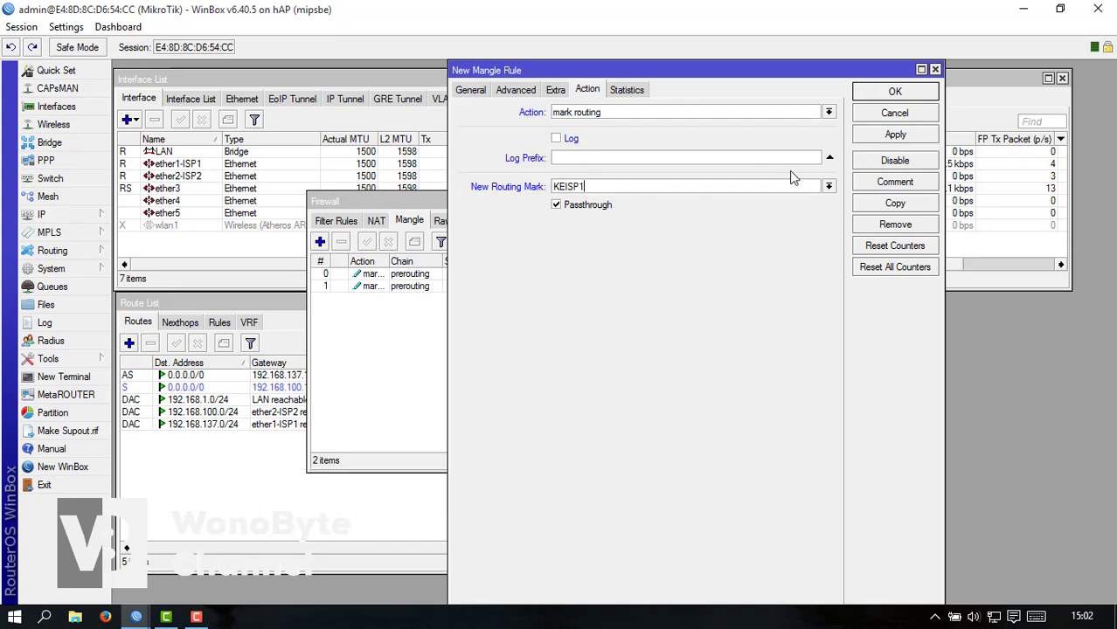
{"action": "left_click", "coordinate": [872, 140]}
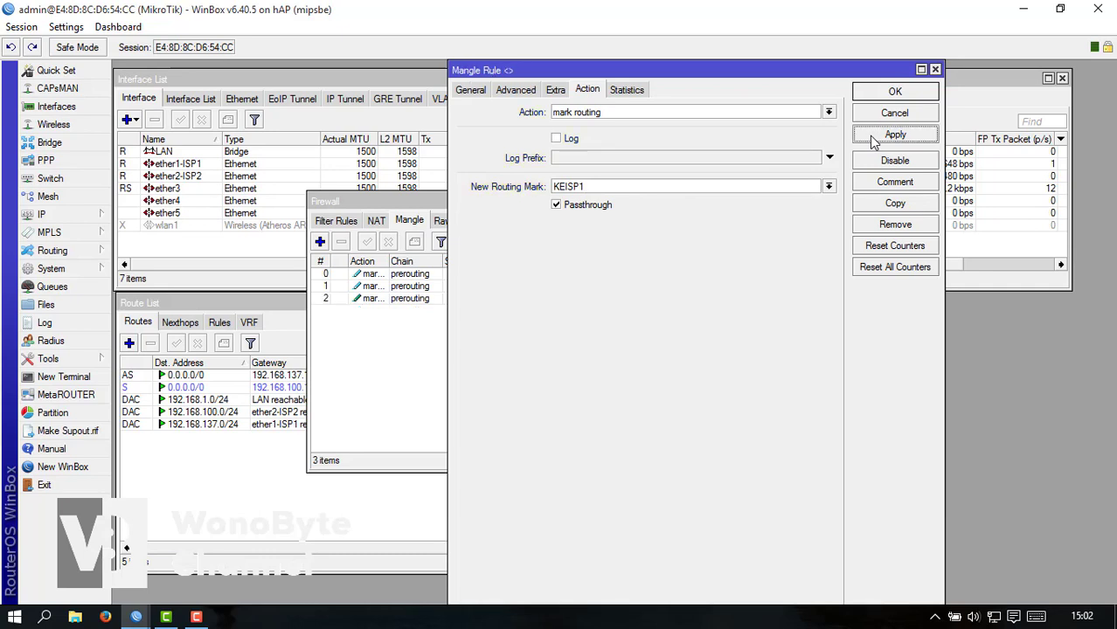
- Duplicate it as a KEISP2 routing-mark rule matching ISP2 connections, save, and close
{"action": "left_click", "coordinate": [881, 207]}
{"action": "left_click", "coordinate": [663, 183]}
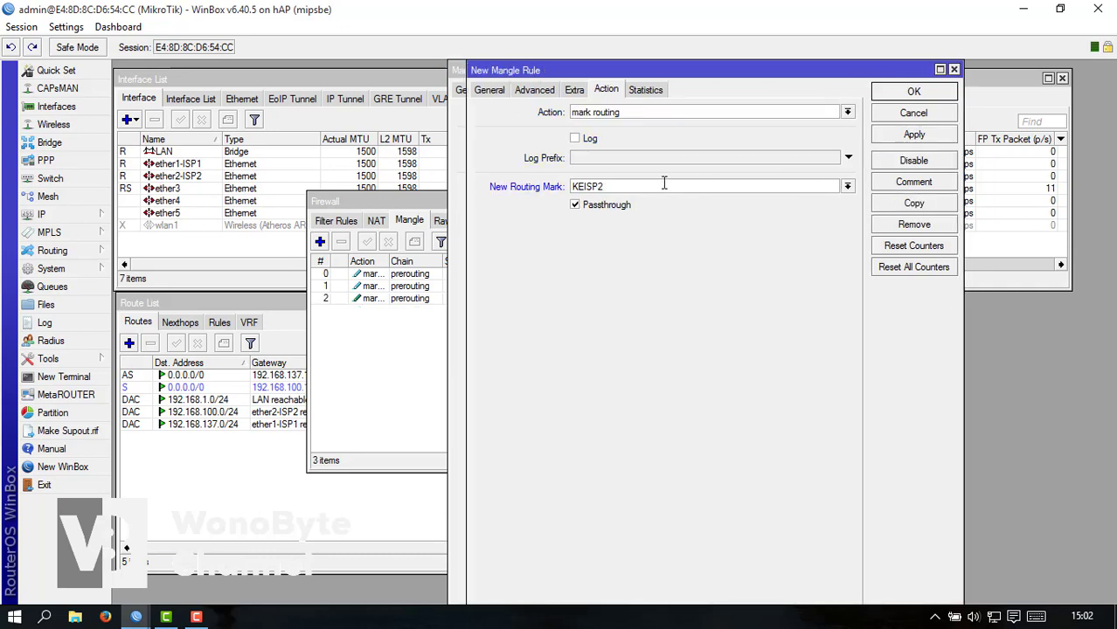
{"action": "type", "text": "2"}
{"action": "left_click", "coordinate": [491, 90]}
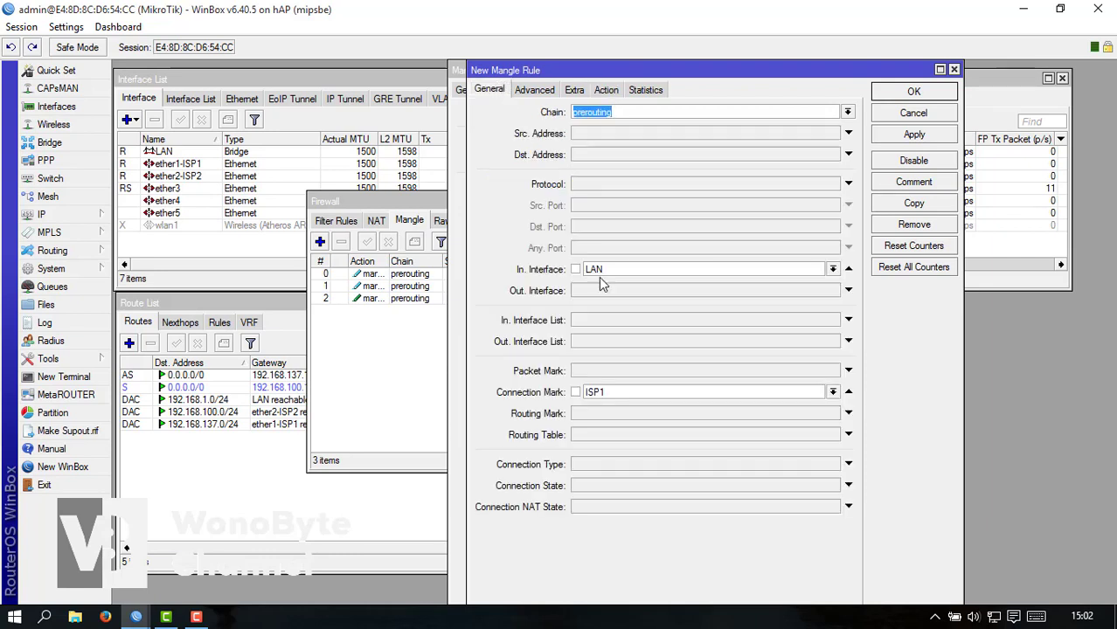
{"action": "left_click", "coordinate": [832, 394]}
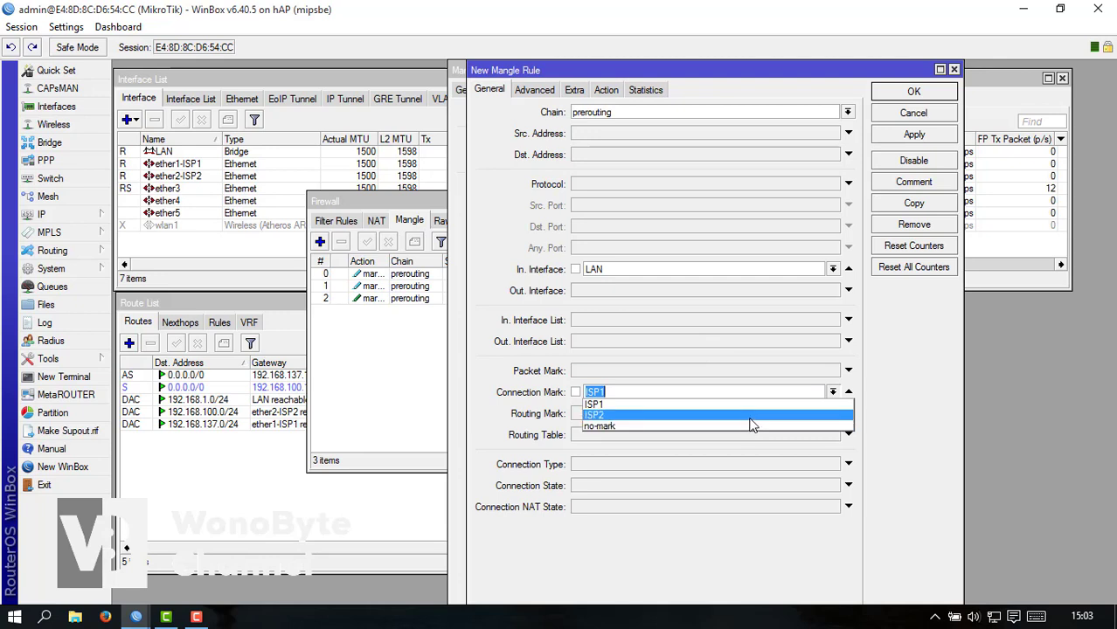
{"action": "left_click", "coordinate": [750, 425]}
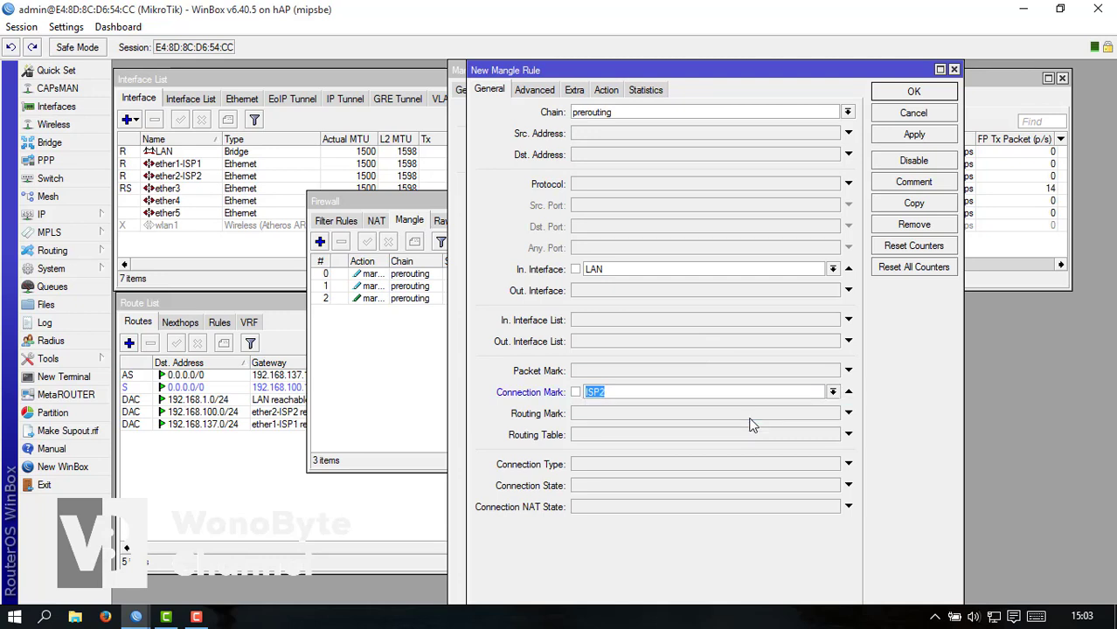
{"action": "left_click", "coordinate": [888, 138]}
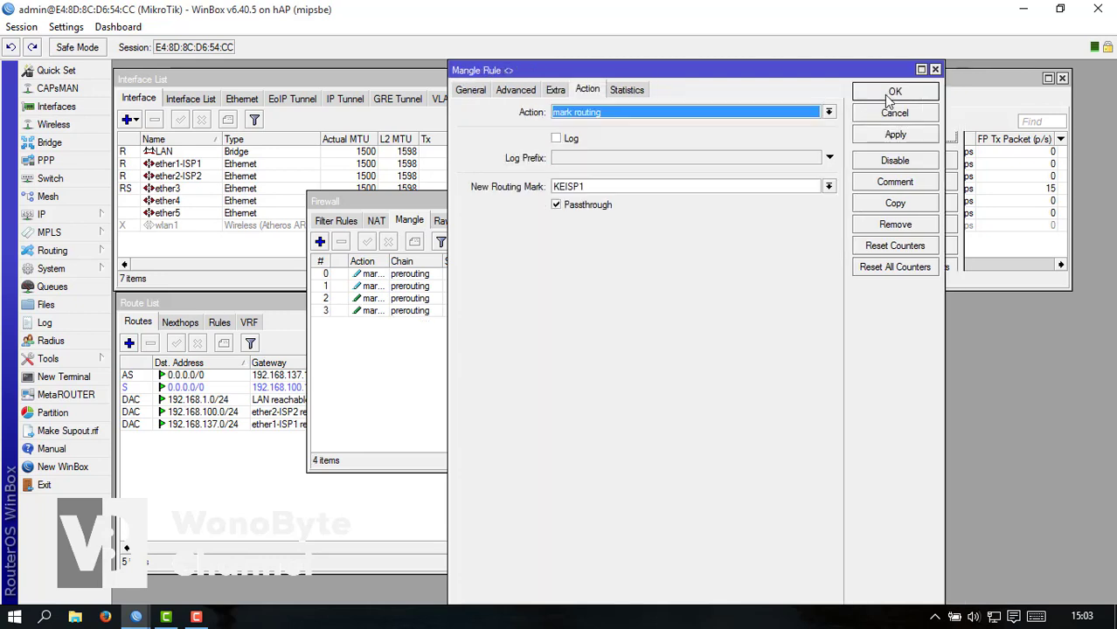
{"action": "left_click", "coordinate": [884, 95]}
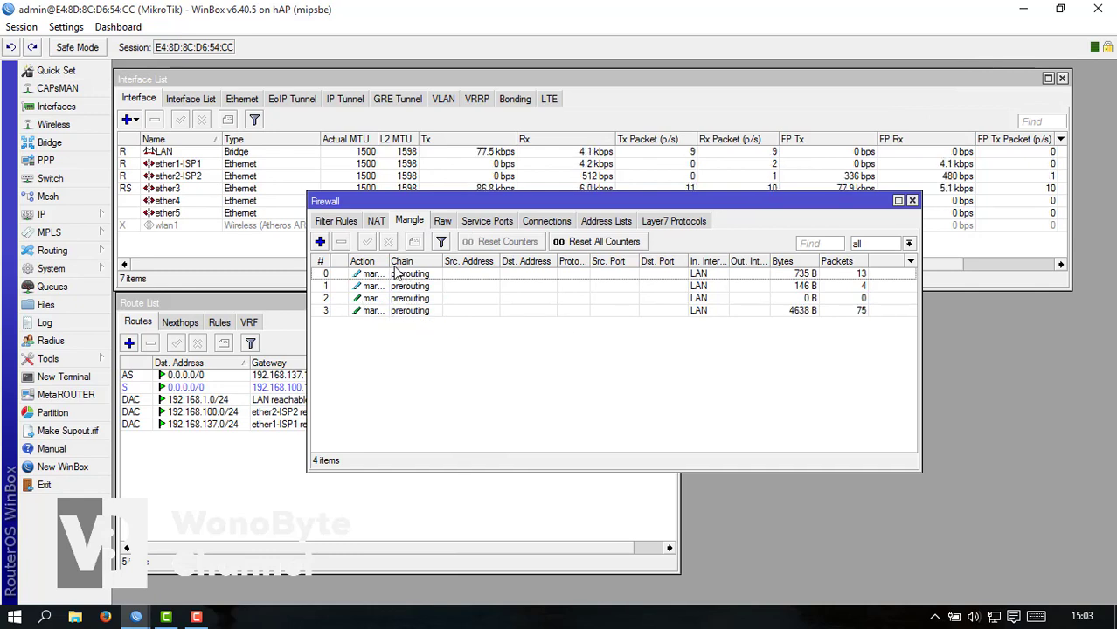
- Create a mangle rule matching in-interface ether1-ISP1 and connection mark no-mark
{"action": "left_click", "coordinate": [320, 242]}
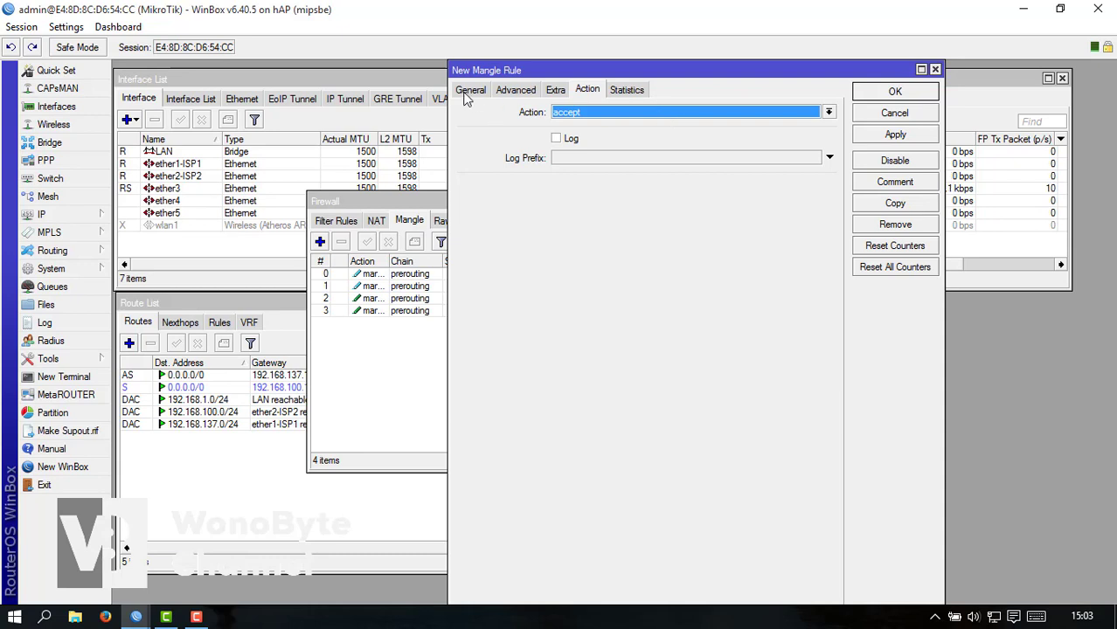
{"action": "left_click", "coordinate": [470, 93]}
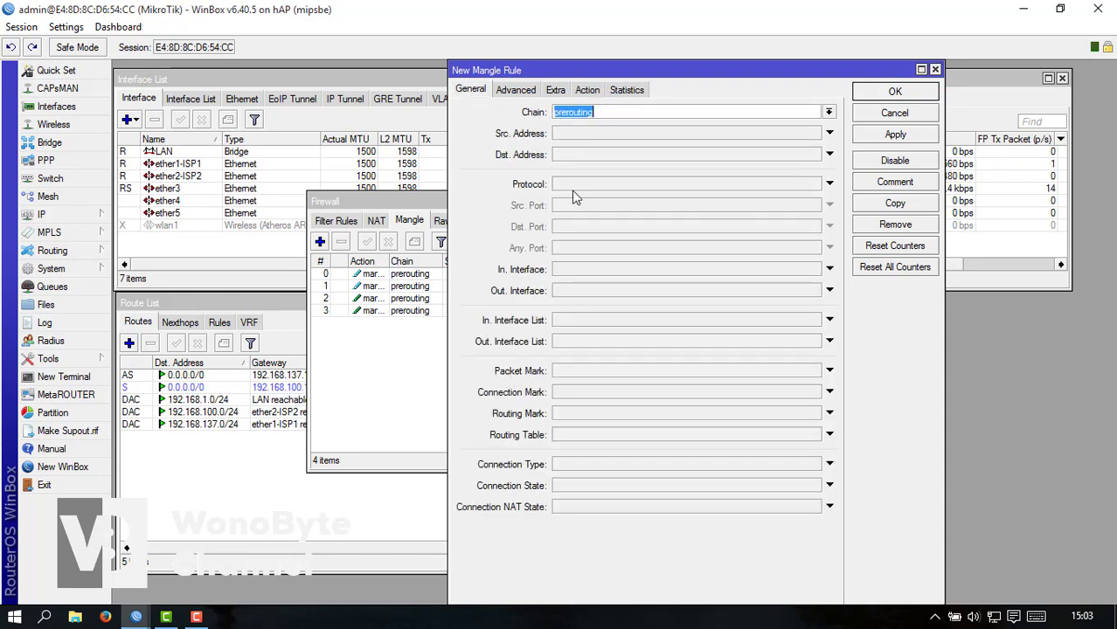
{"action": "left_click", "coordinate": [587, 269]}
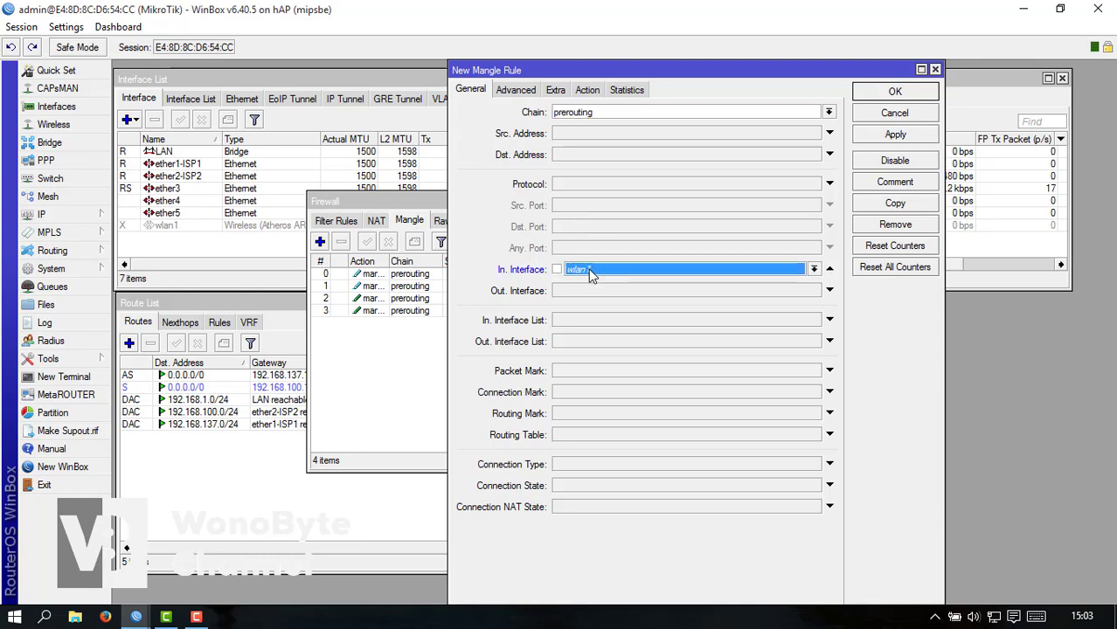
{"action": "left_click", "coordinate": [599, 276]}
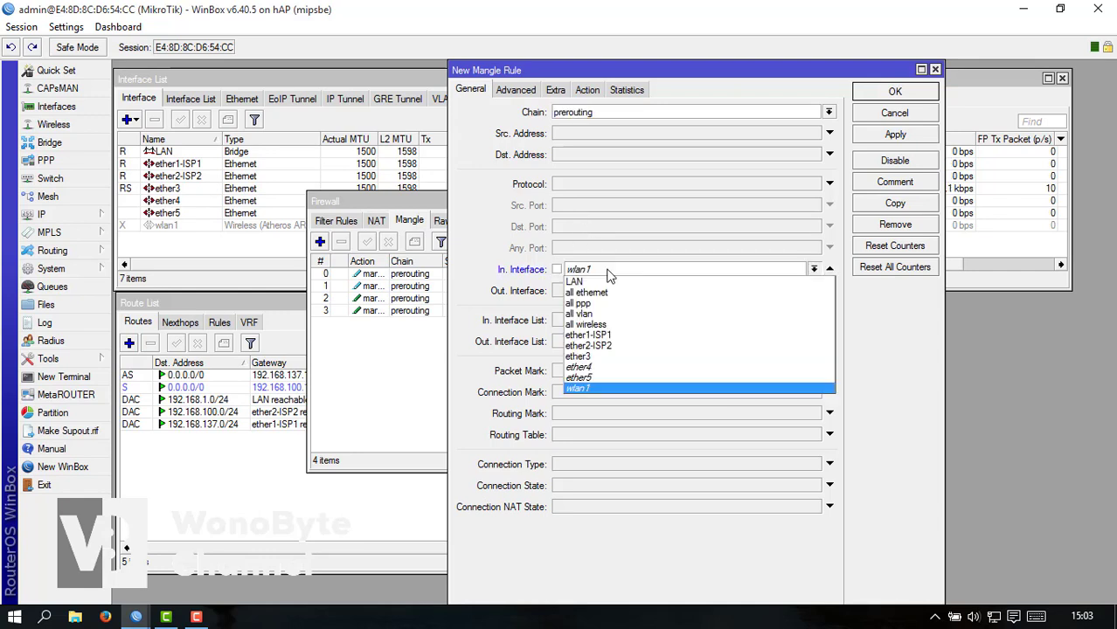
{"action": "left_click", "coordinate": [597, 333]}
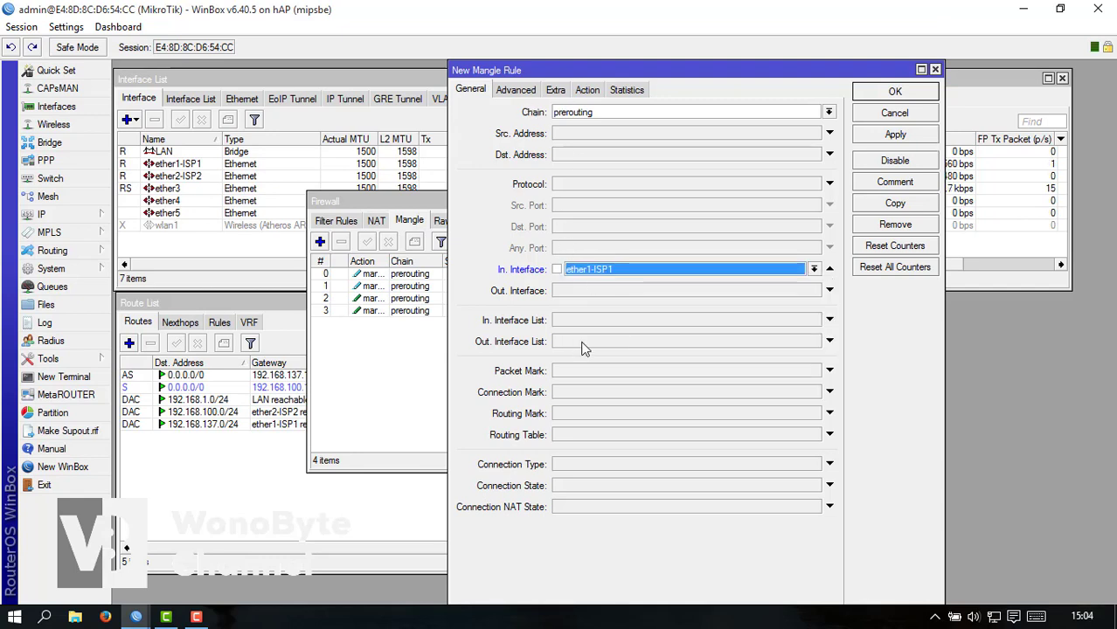
{"action": "left_click", "coordinate": [611, 394]}
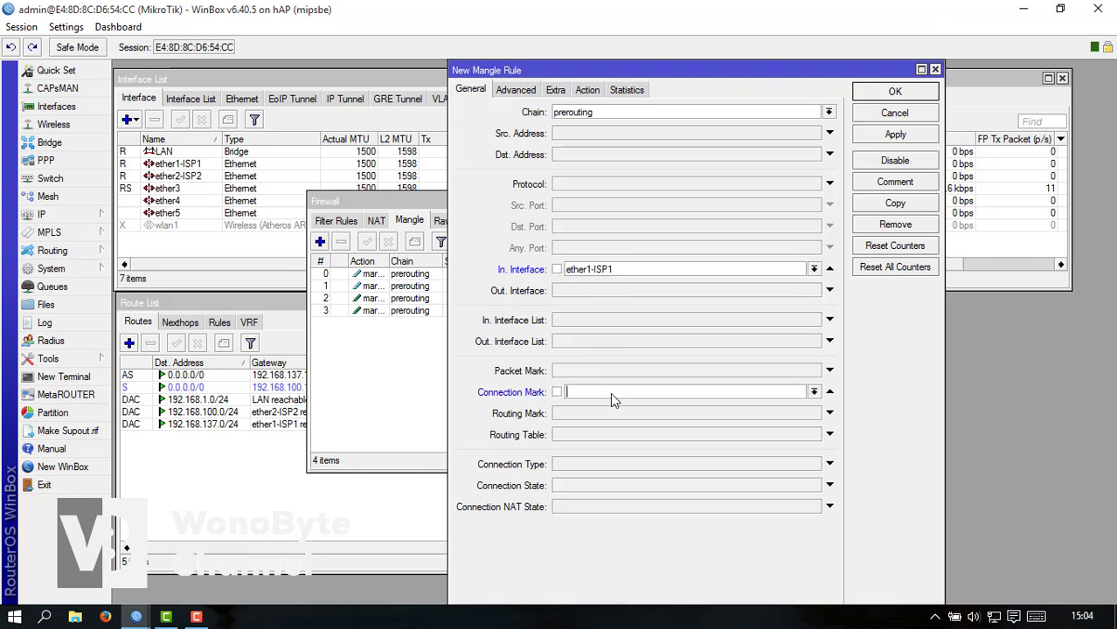
{"action": "left_click", "coordinate": [814, 393]}
{"action": "left_click", "coordinate": [749, 425]}
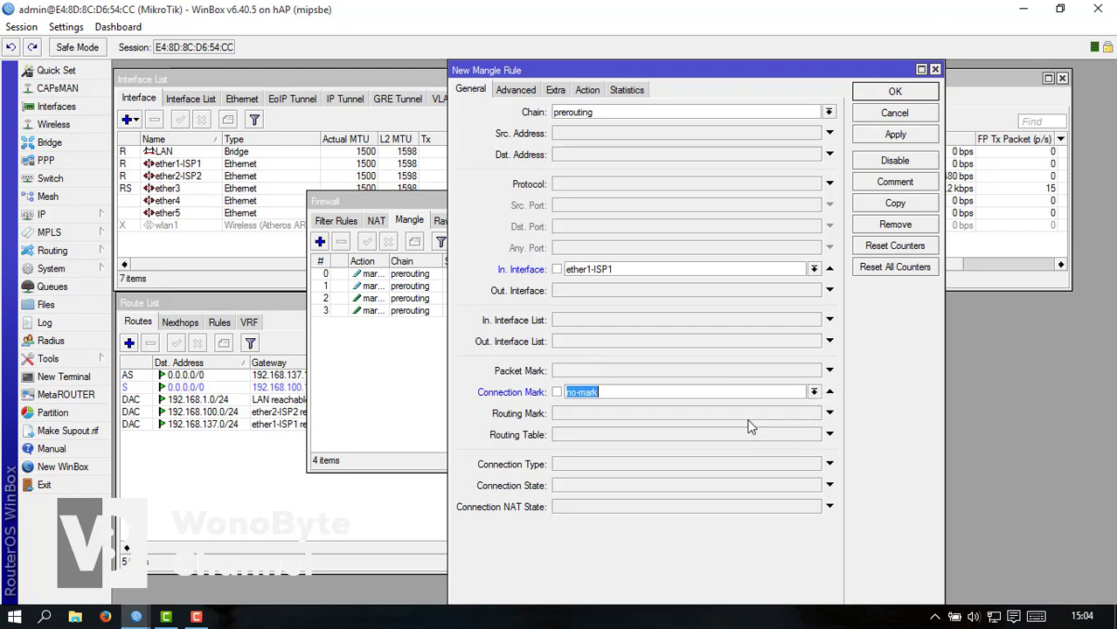
- Set the action to mark connection ISP1 and apply the rule
{"action": "left_click", "coordinate": [587, 92]}
{"action": "left_click", "coordinate": [595, 111]}
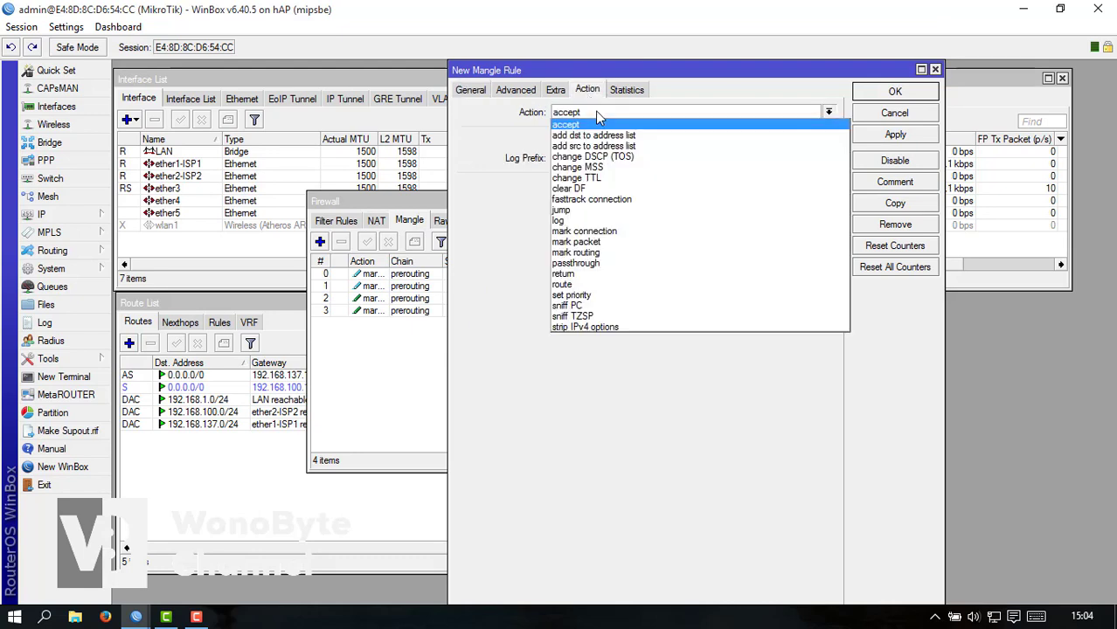
{"action": "left_click", "coordinate": [587, 230]}
{"action": "left_click", "coordinate": [829, 185]}
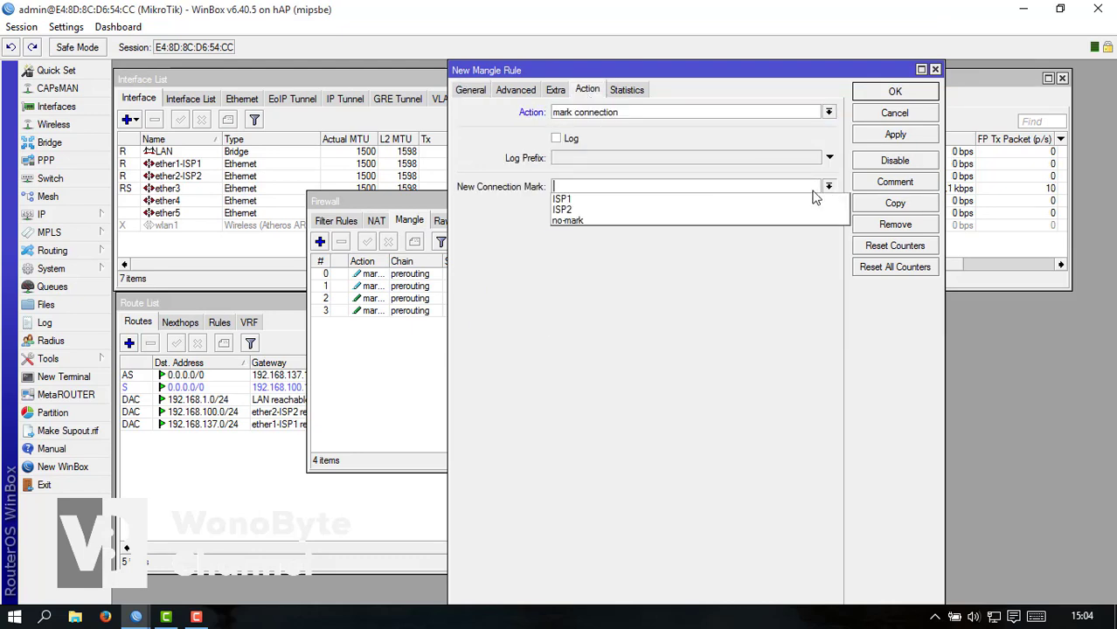
{"action": "left_click", "coordinate": [765, 196]}
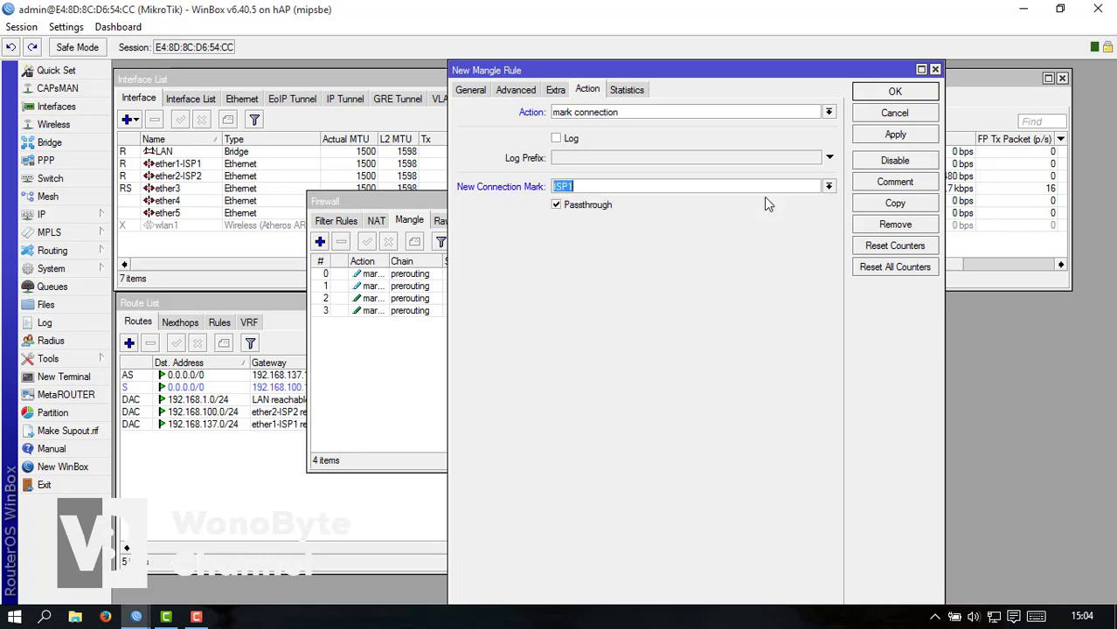
{"action": "left_click", "coordinate": [870, 137]}
- Duplicate it to mark unmarked ether2-ISP2 connections as ISP2, save, and close
{"action": "left_click", "coordinate": [885, 204]}
{"action": "left_click", "coordinate": [847, 186]}
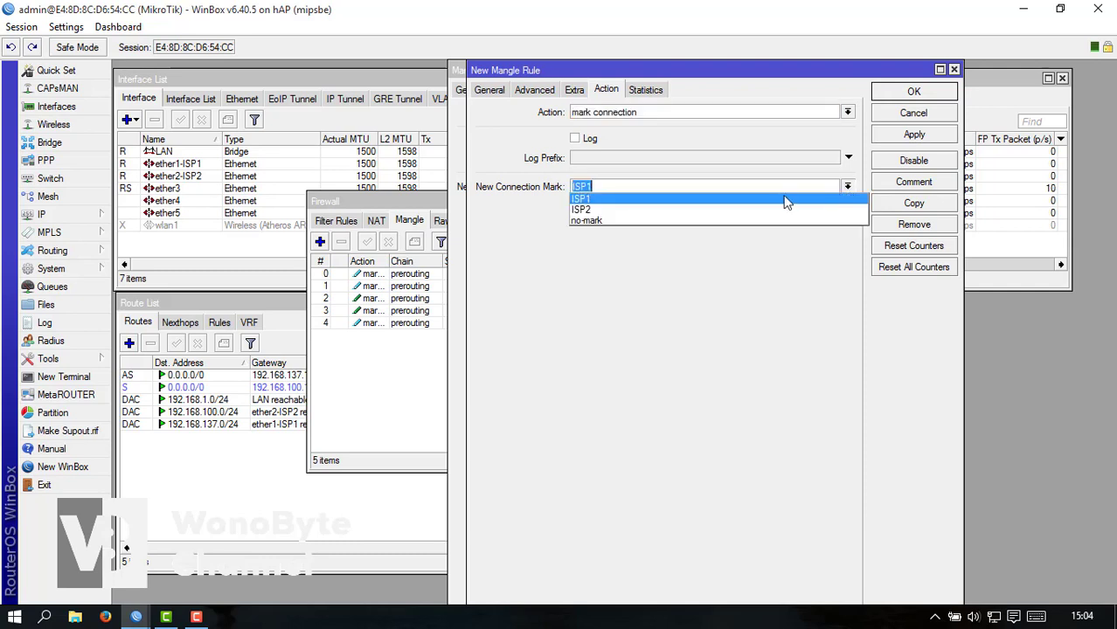
{"action": "left_click", "coordinate": [771, 212]}
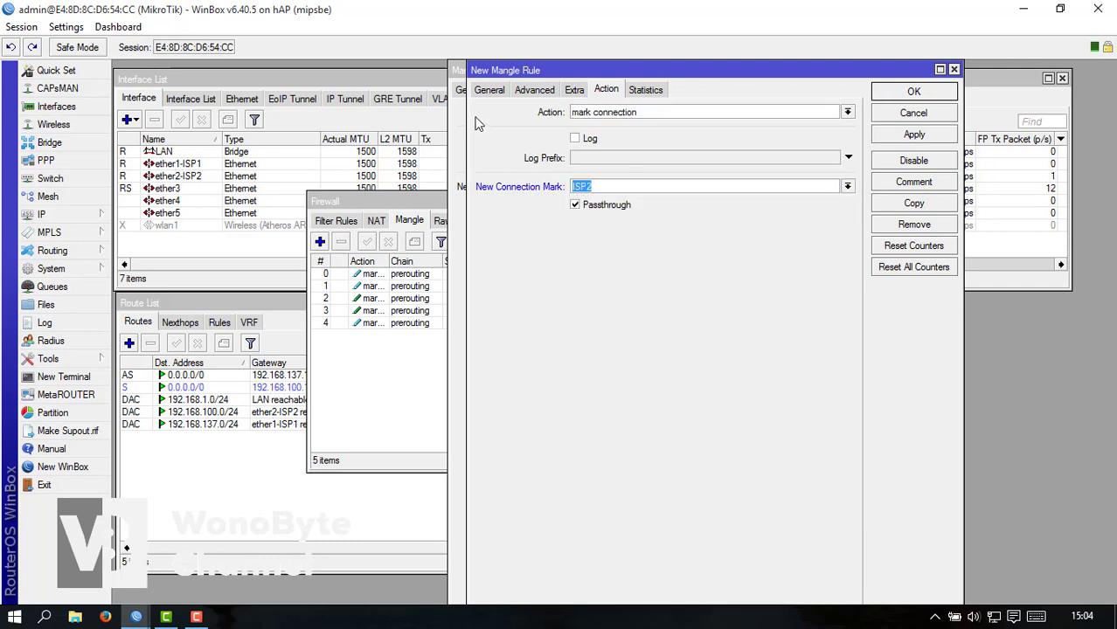
{"action": "left_click", "coordinate": [490, 91]}
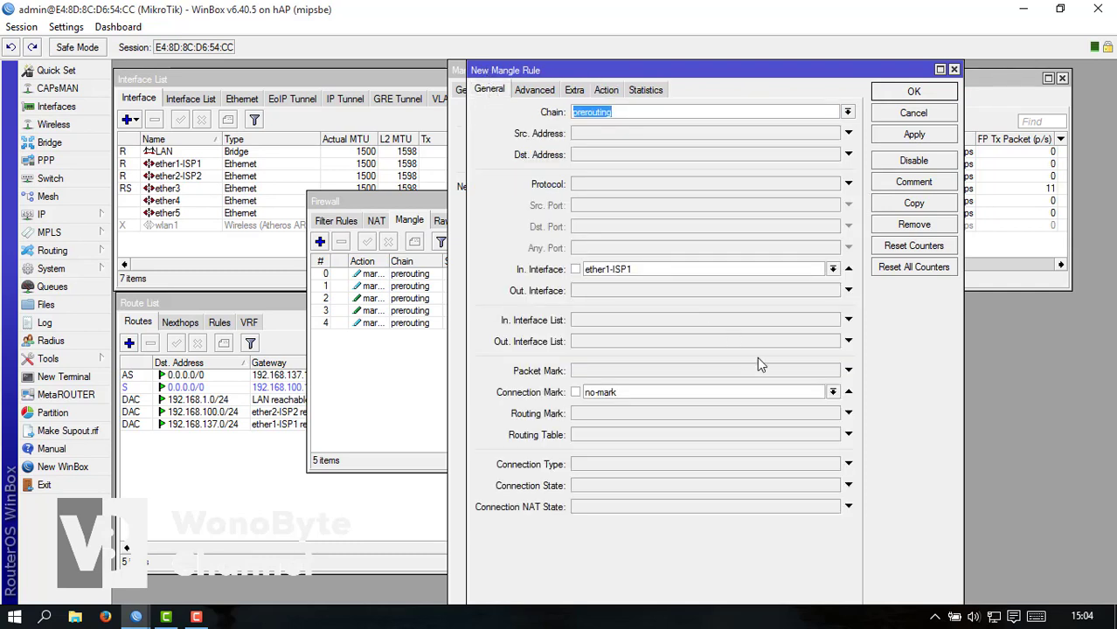
{"action": "left_click", "coordinate": [832, 270]}
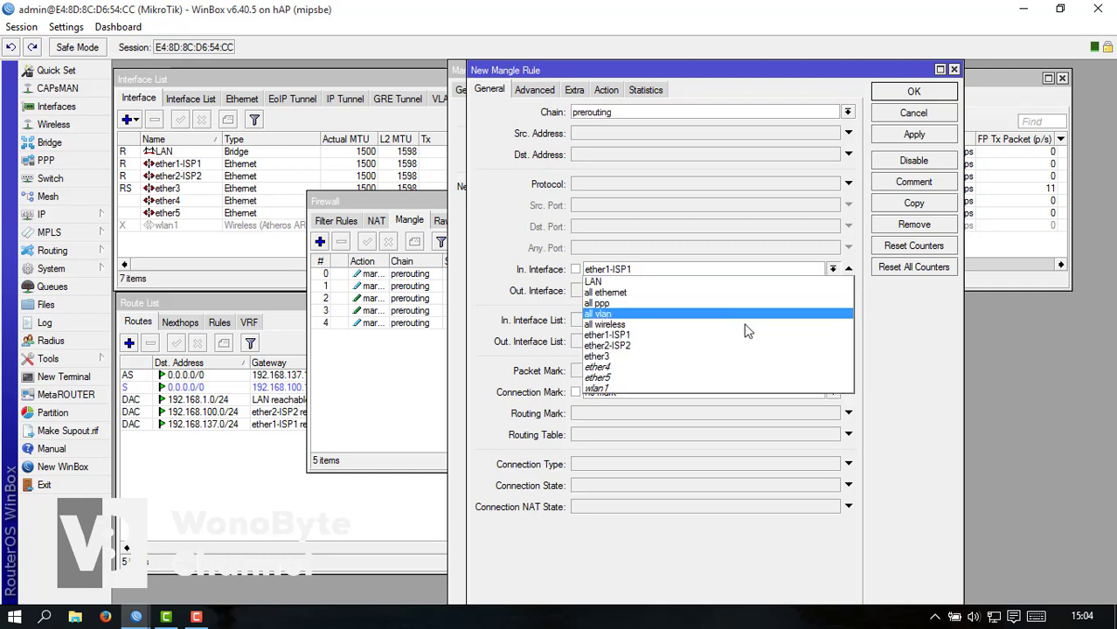
{"action": "left_click", "coordinate": [734, 347]}
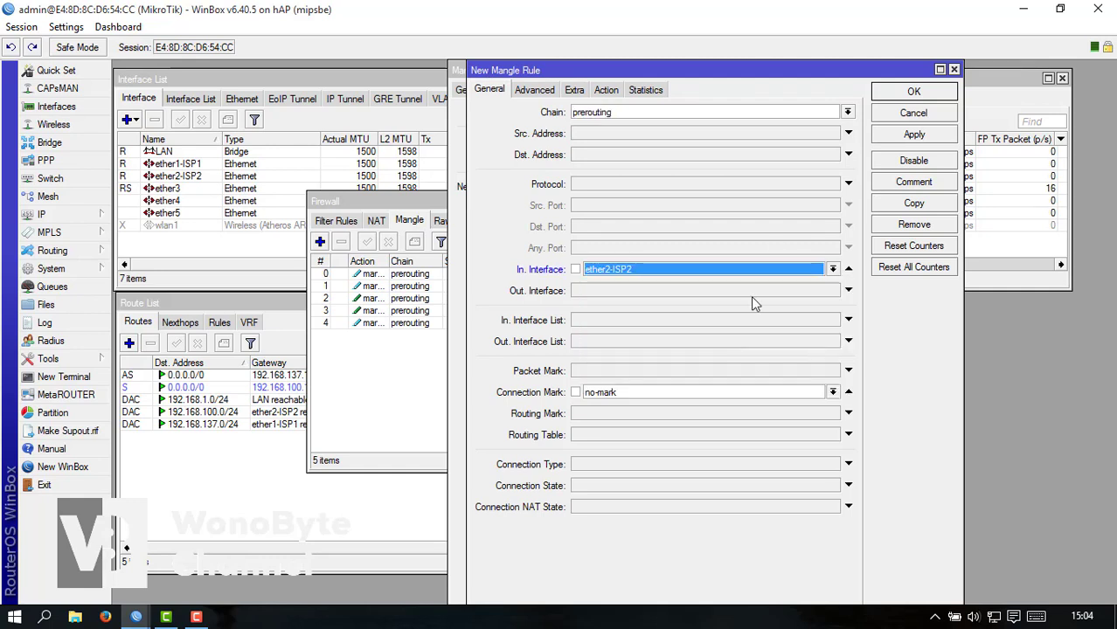
{"action": "left_click", "coordinate": [896, 138]}
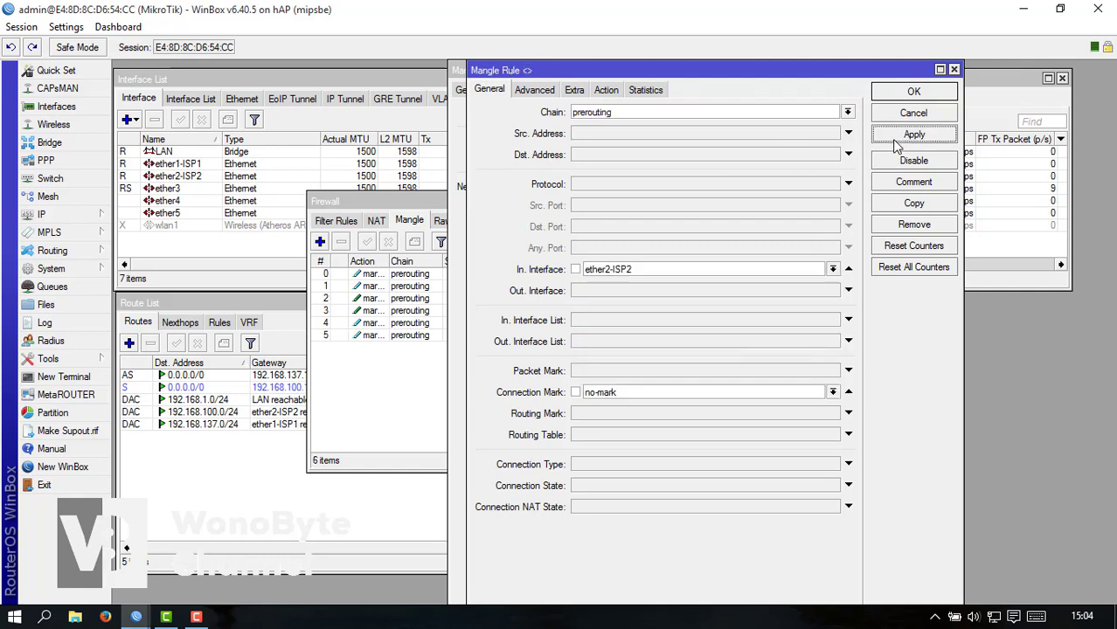
{"action": "left_click", "coordinate": [894, 93]}
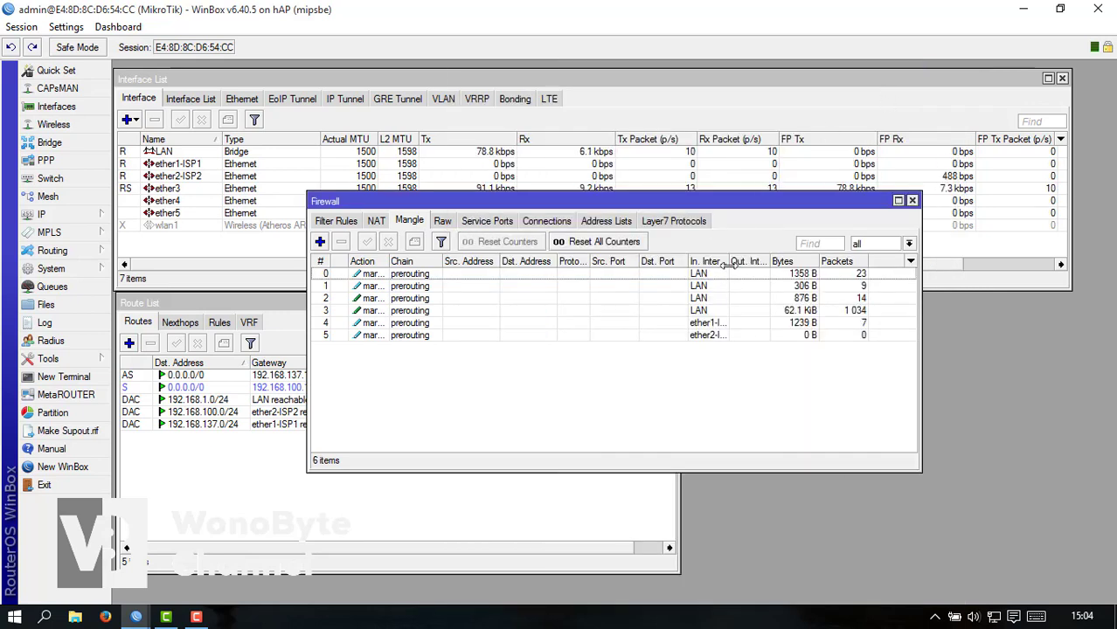
{"action": "left_click_drag", "start_coordinate": [727, 266], "coordinate": [749, 271]}
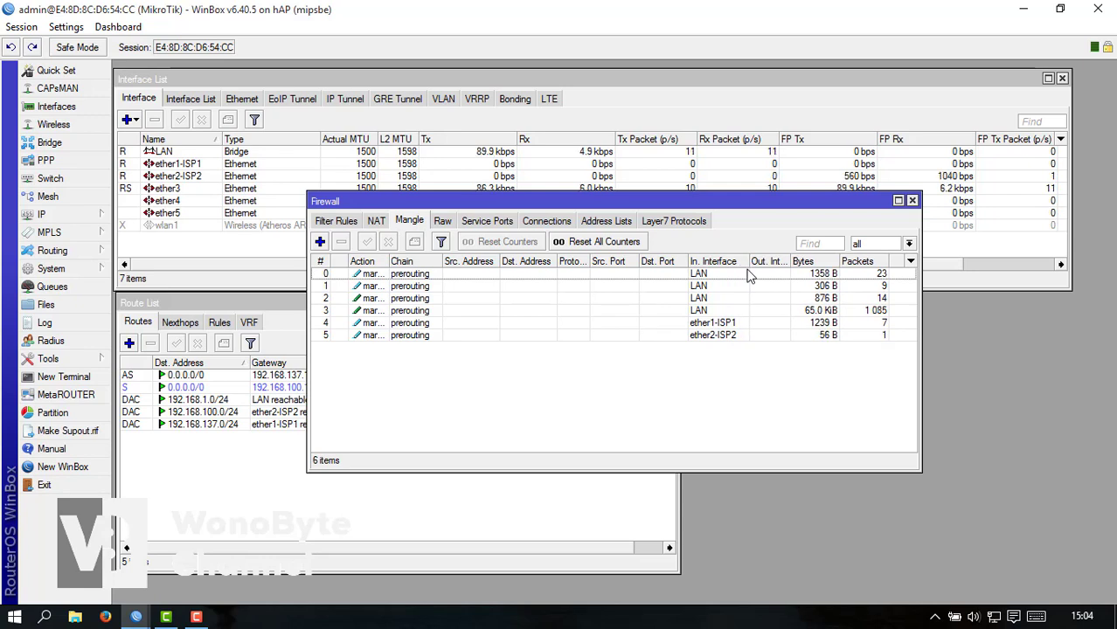
{"action": "left_click", "coordinate": [639, 325]}
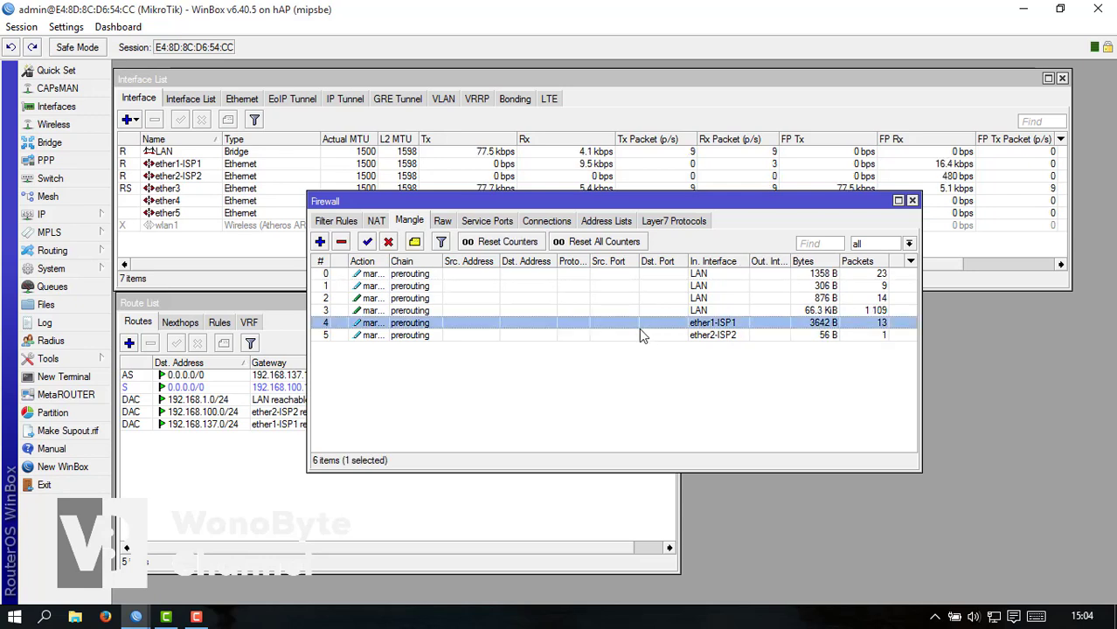
{"action": "key", "text": "shift+Down"}
{"action": "left_click_drag", "start_coordinate": [604, 320], "coordinate": [605, 280]}
{"action": "left_click", "coordinate": [607, 359]}
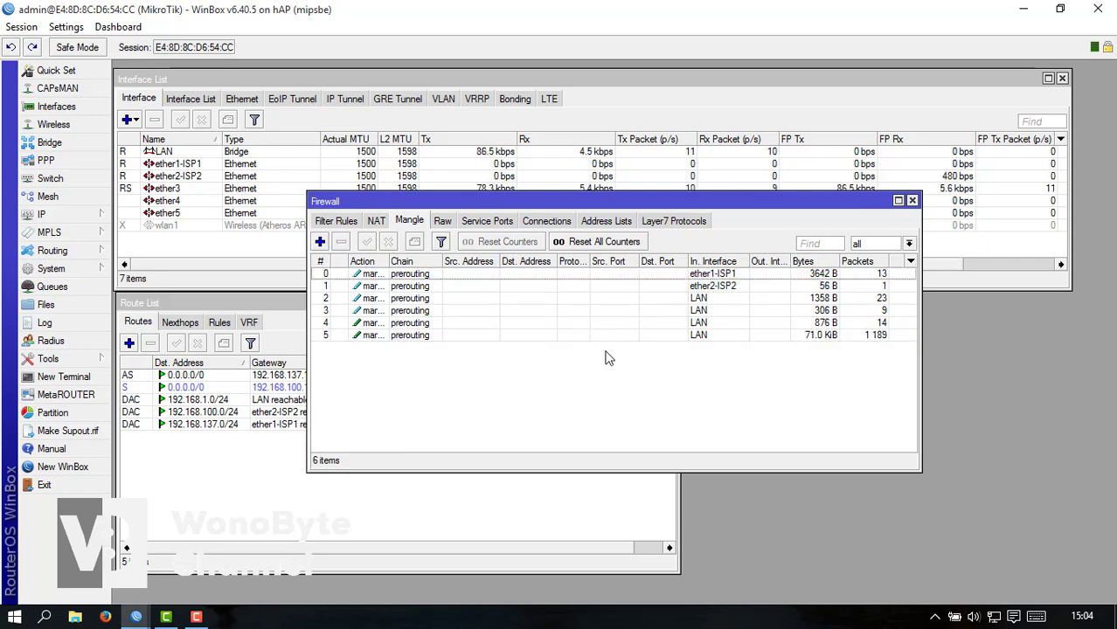
{"action": "left_click", "coordinate": [572, 298]}
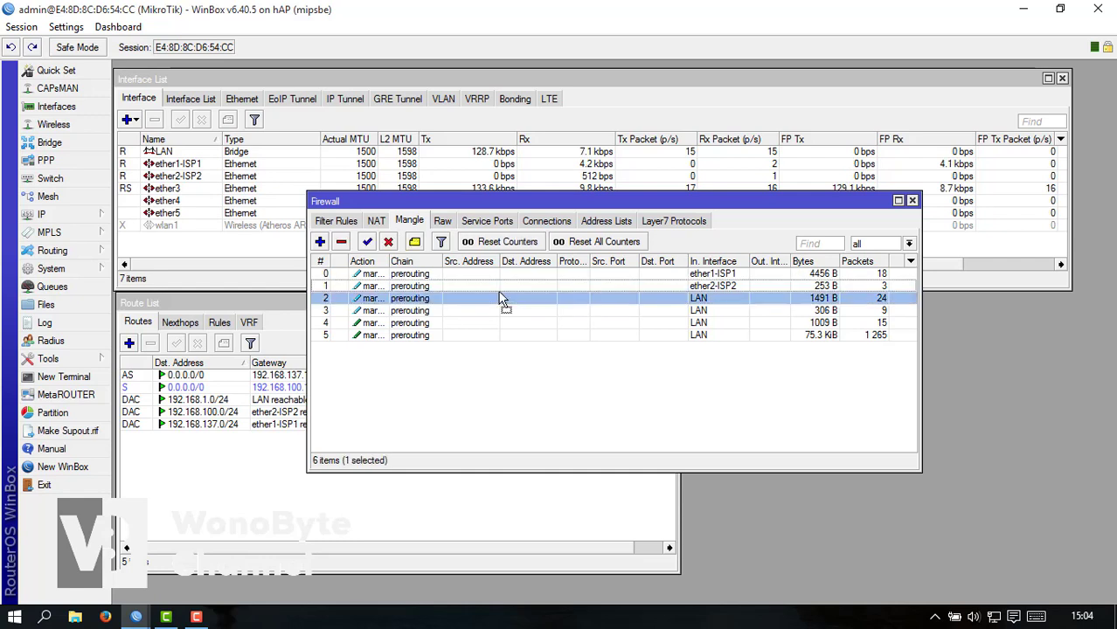
- Create an output-chain mangle rule matching connection mark ISP1
{"action": "left_click", "coordinate": [320, 242]}
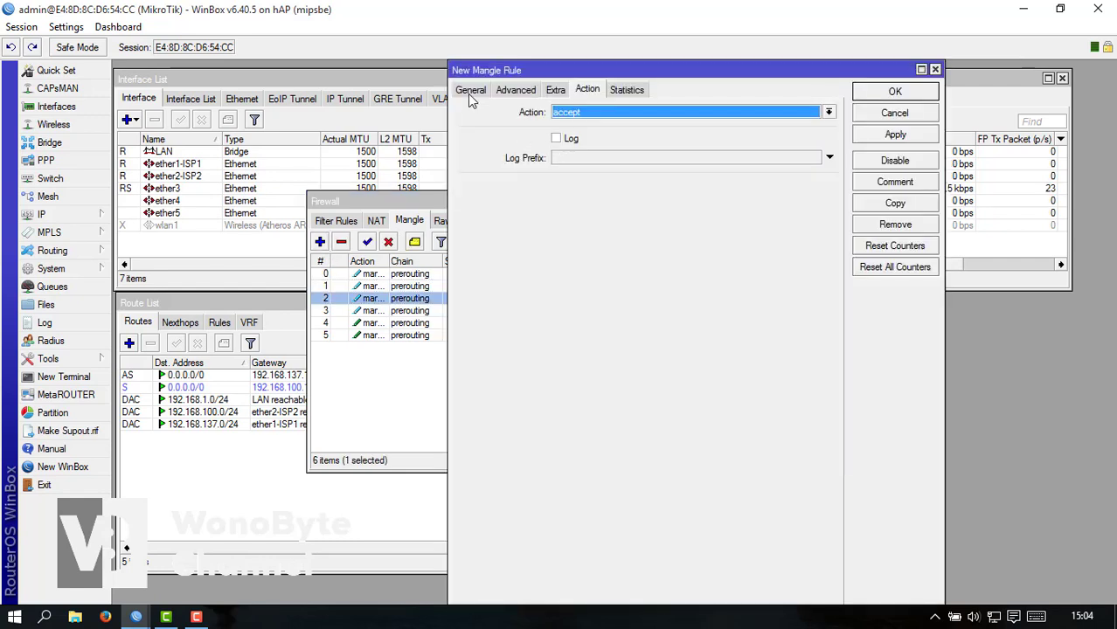
{"action": "left_click", "coordinate": [469, 92]}
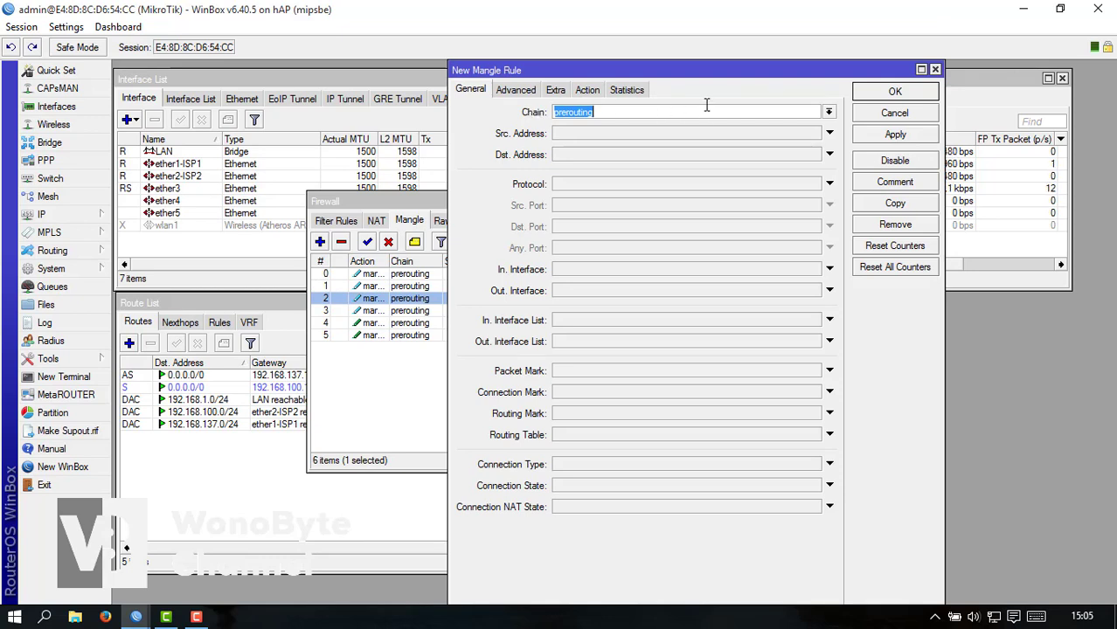
{"action": "left_click", "coordinate": [828, 112]}
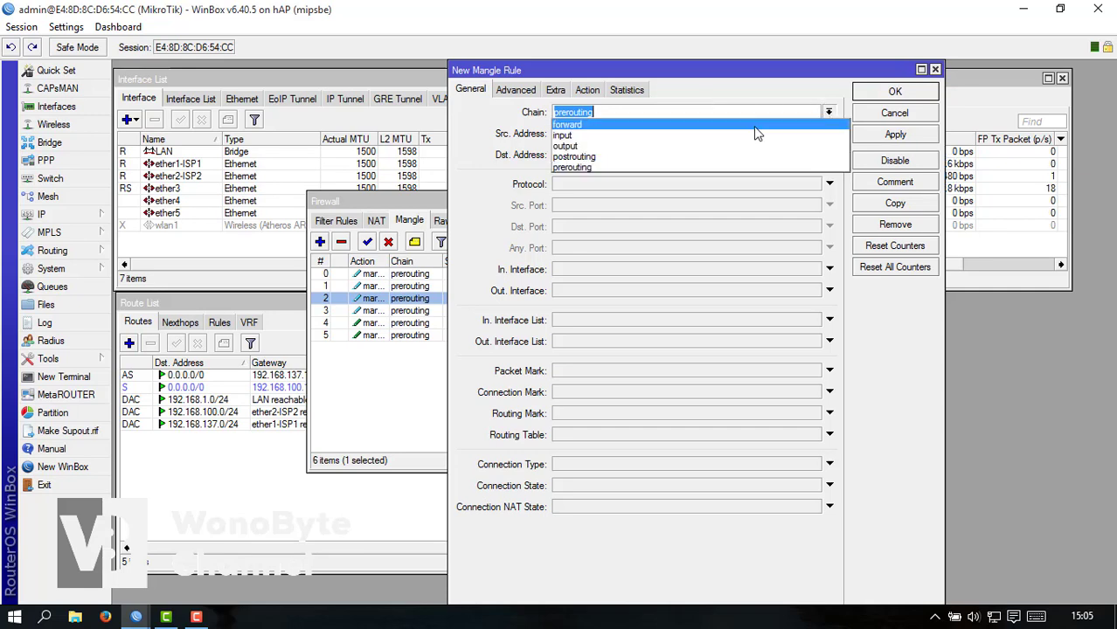
{"action": "left_click", "coordinate": [725, 147]}
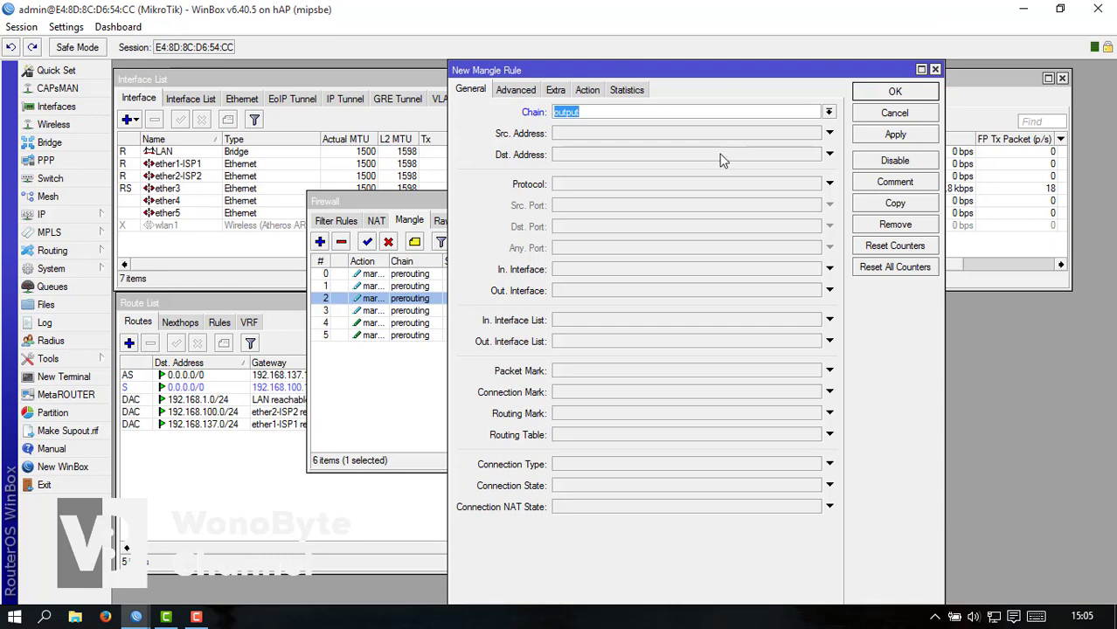
{"action": "left_click", "coordinate": [813, 395]}
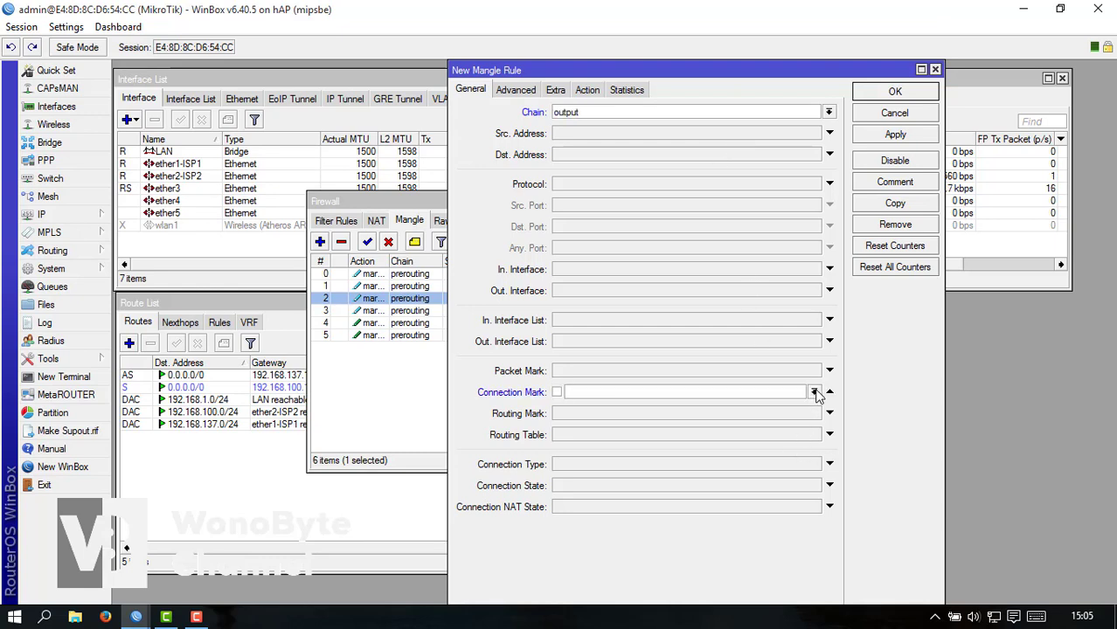
{"action": "left_click", "coordinate": [814, 392]}
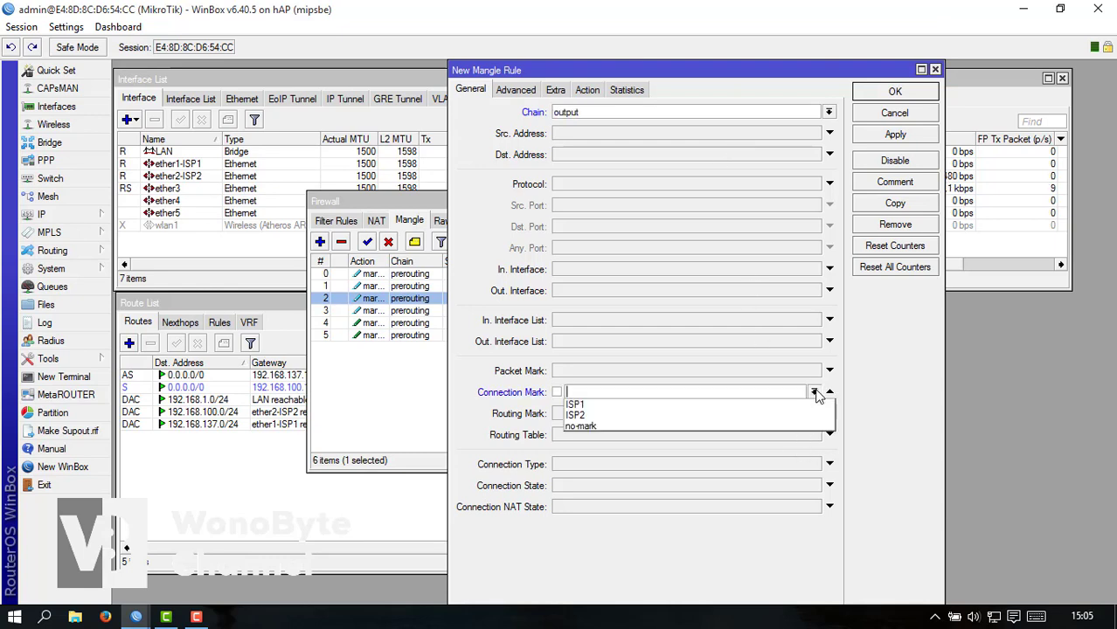
{"action": "left_click", "coordinate": [682, 405]}
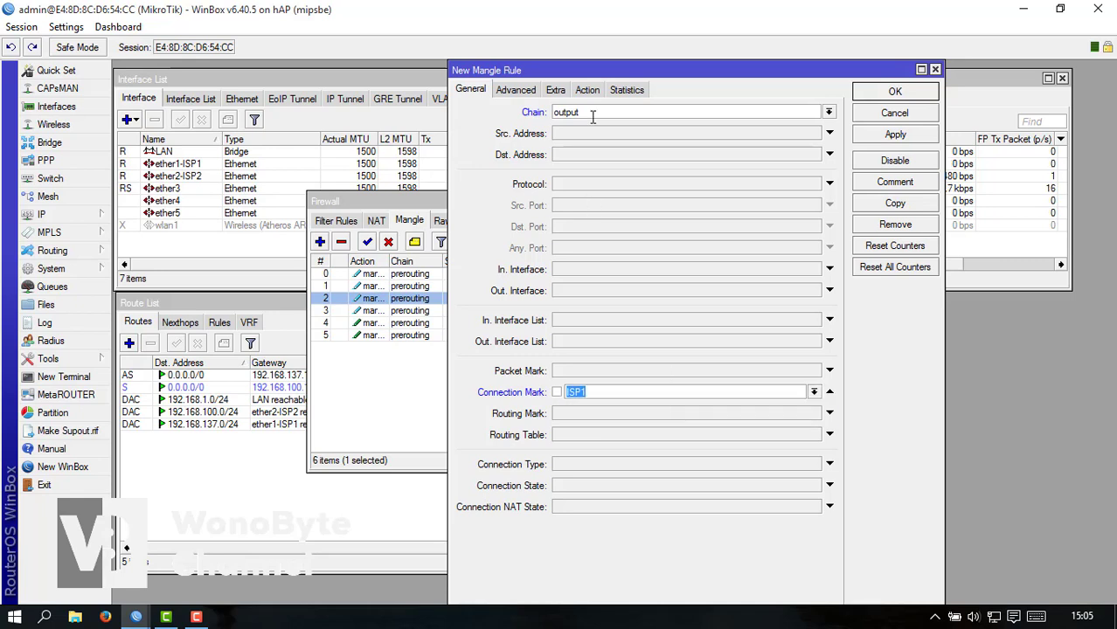
- Set its action to mark routing KEISP1 and apply it
{"action": "left_click", "coordinate": [585, 91]}
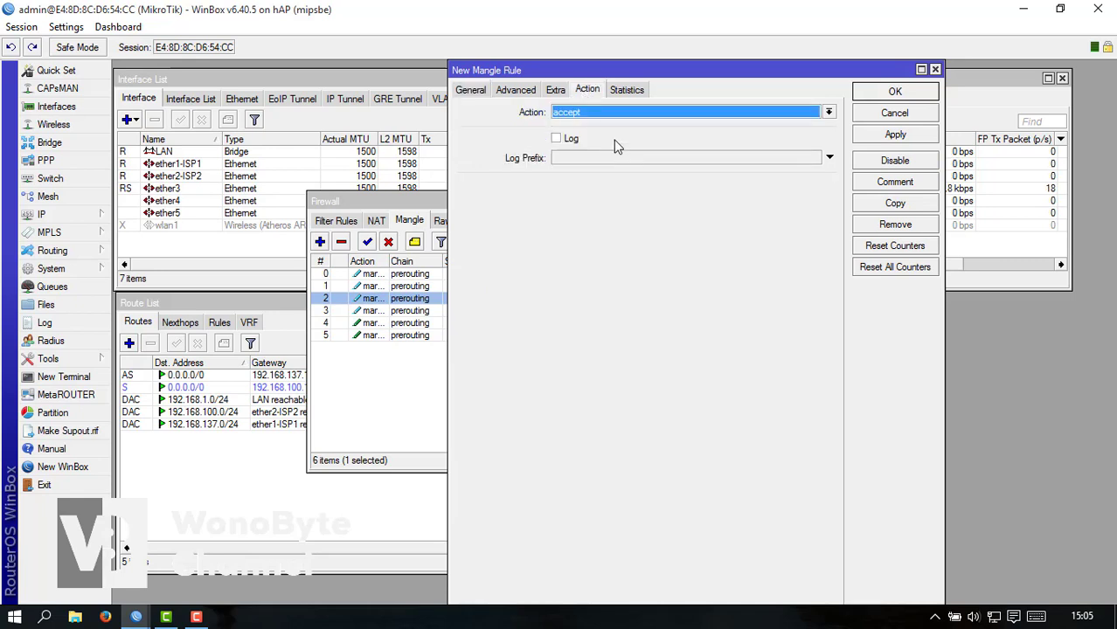
{"action": "left_click", "coordinate": [598, 115]}
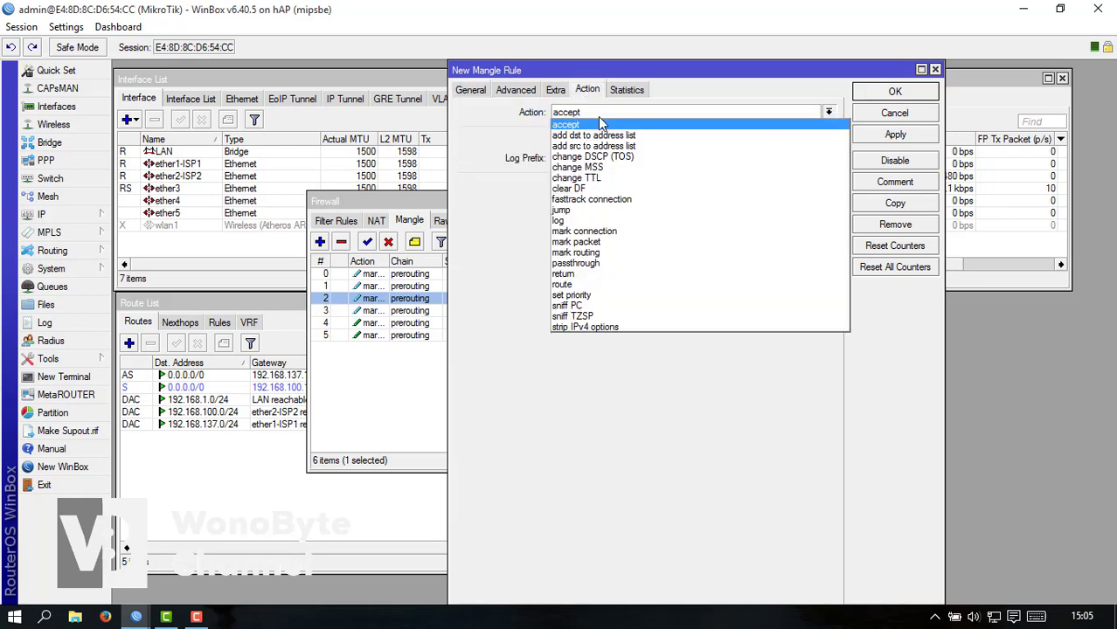
{"action": "left_click", "coordinate": [597, 253]}
{"action": "left_click", "coordinate": [828, 186]}
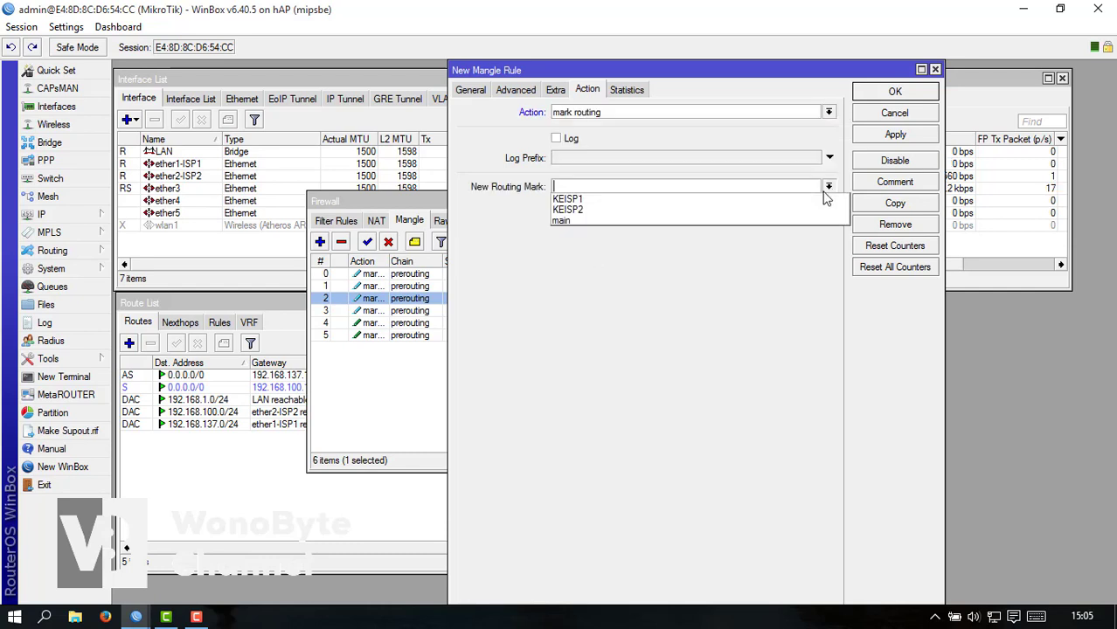
{"action": "left_click", "coordinate": [779, 206]}
{"action": "left_click", "coordinate": [884, 143]}
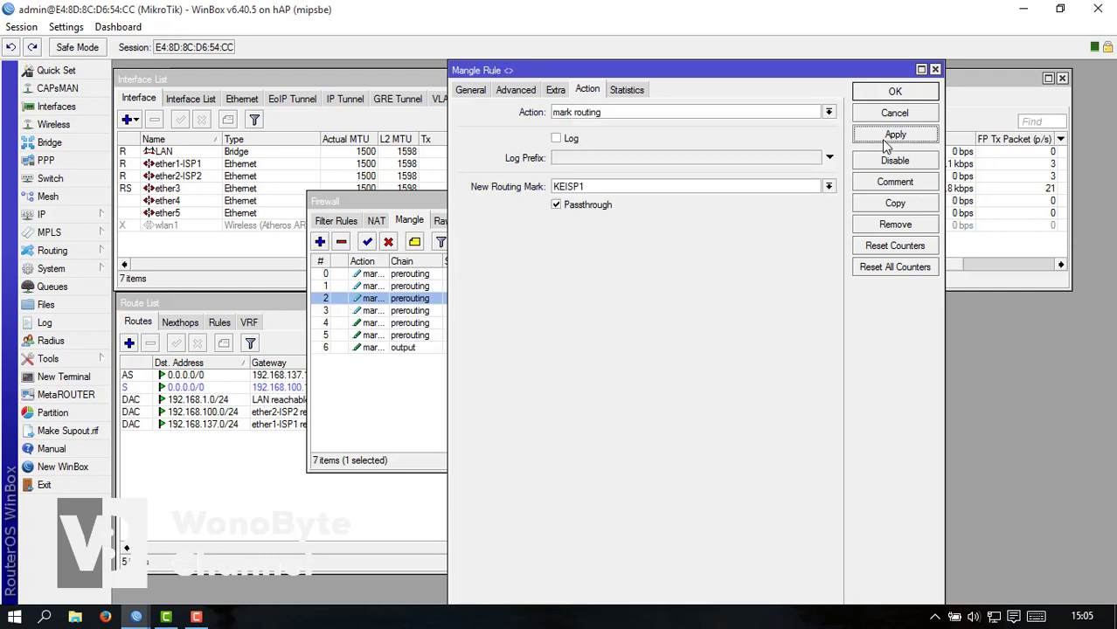
- Duplicate it for ISP2 connections with routing mark KEISP2, then close the rules and firewall
{"action": "left_click", "coordinate": [894, 204]}
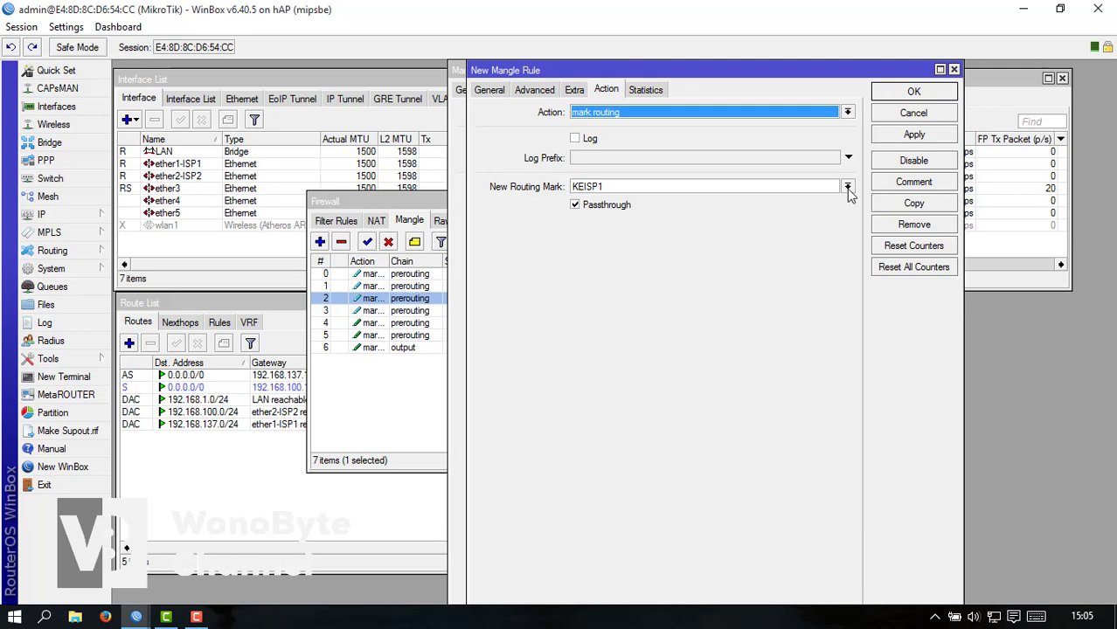
{"action": "left_click", "coordinate": [848, 188]}
{"action": "left_click", "coordinate": [777, 210]}
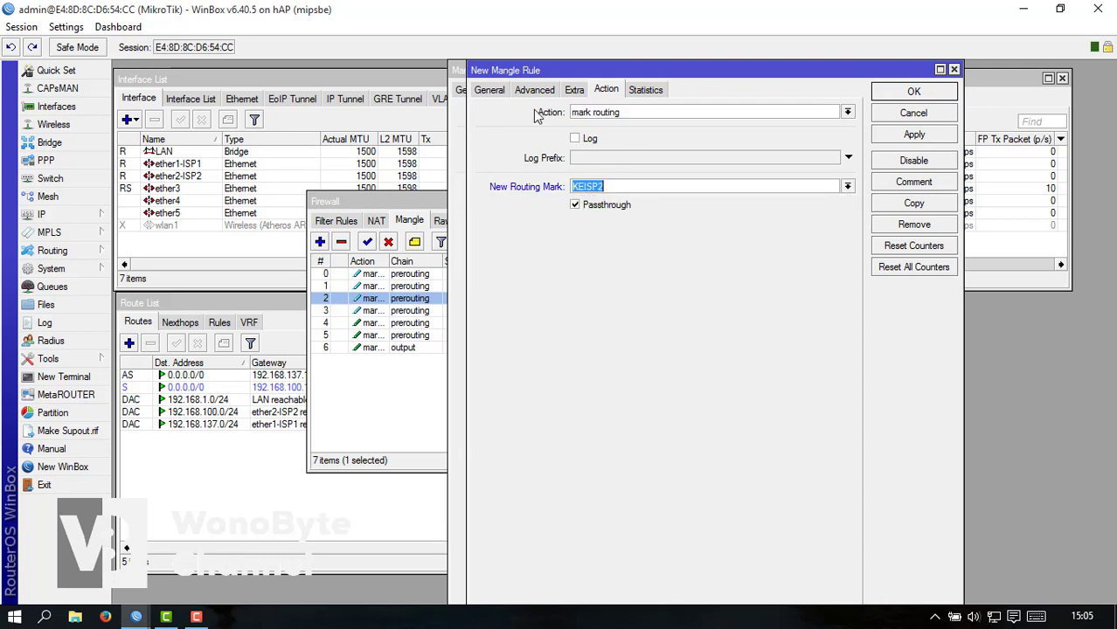
{"action": "left_click", "coordinate": [492, 96]}
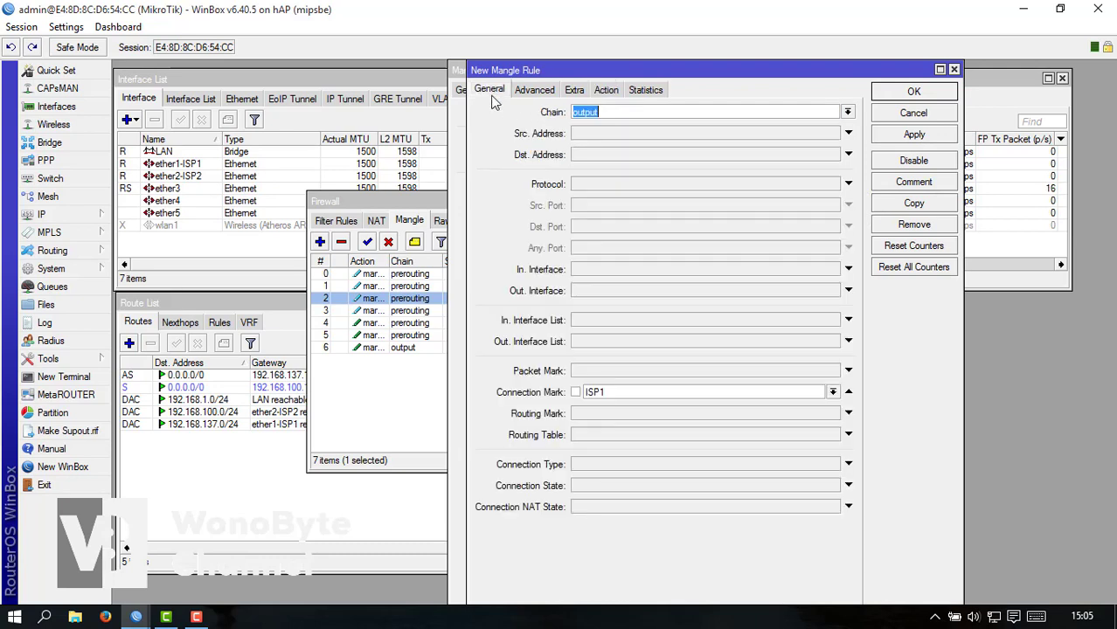
{"action": "left_click", "coordinate": [834, 393]}
{"action": "left_click", "coordinate": [782, 413]}
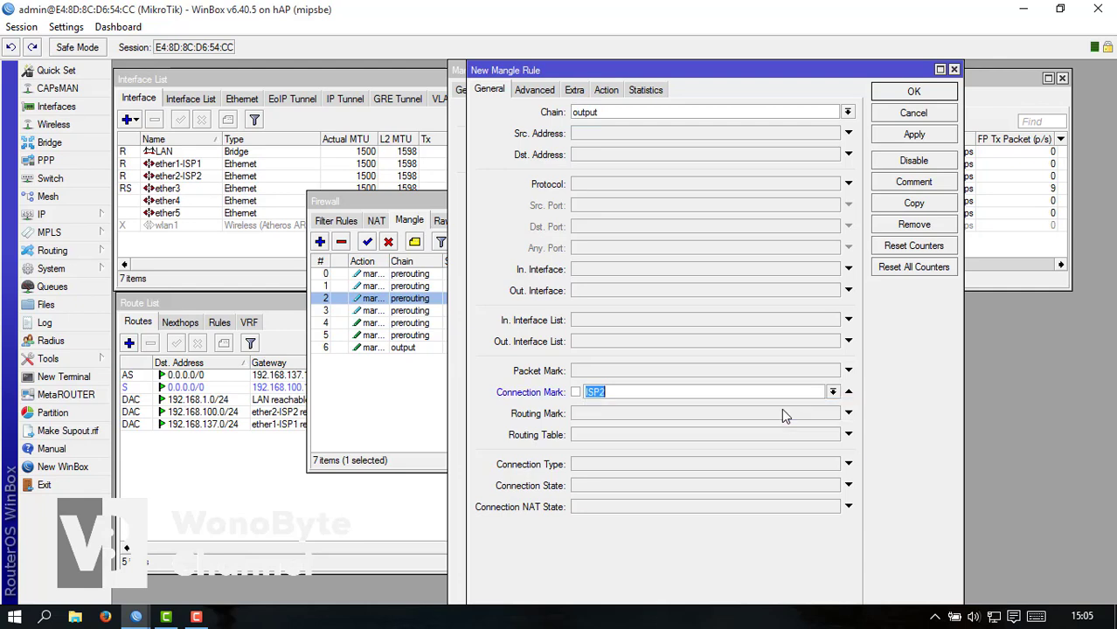
{"action": "left_click", "coordinate": [921, 132]}
{"action": "left_click", "coordinate": [907, 96]}
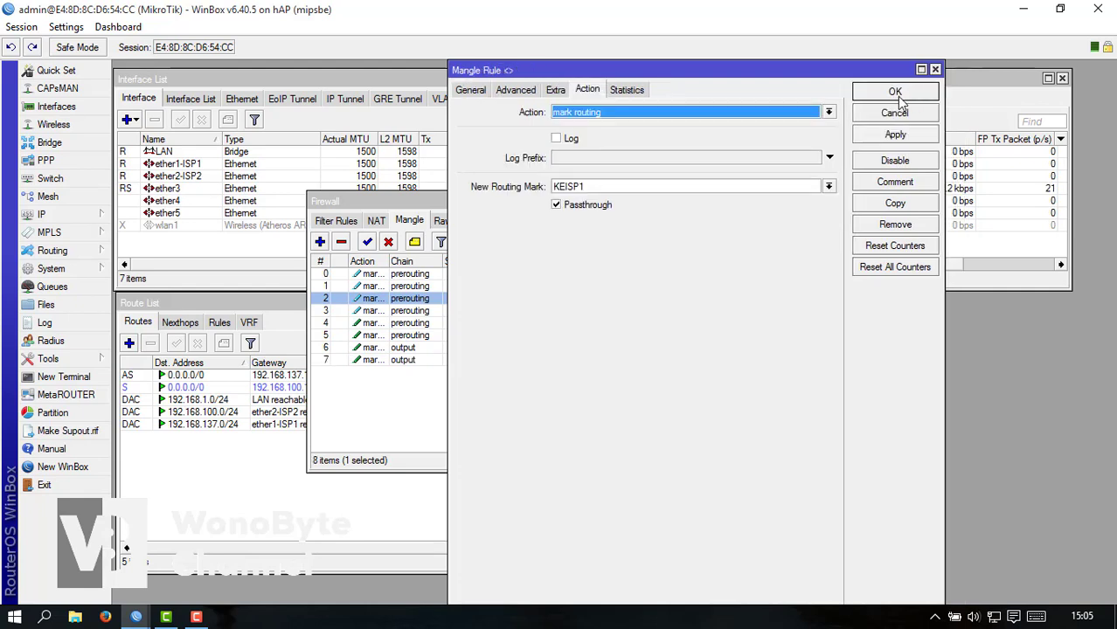
{"action": "left_click", "coordinate": [895, 93]}
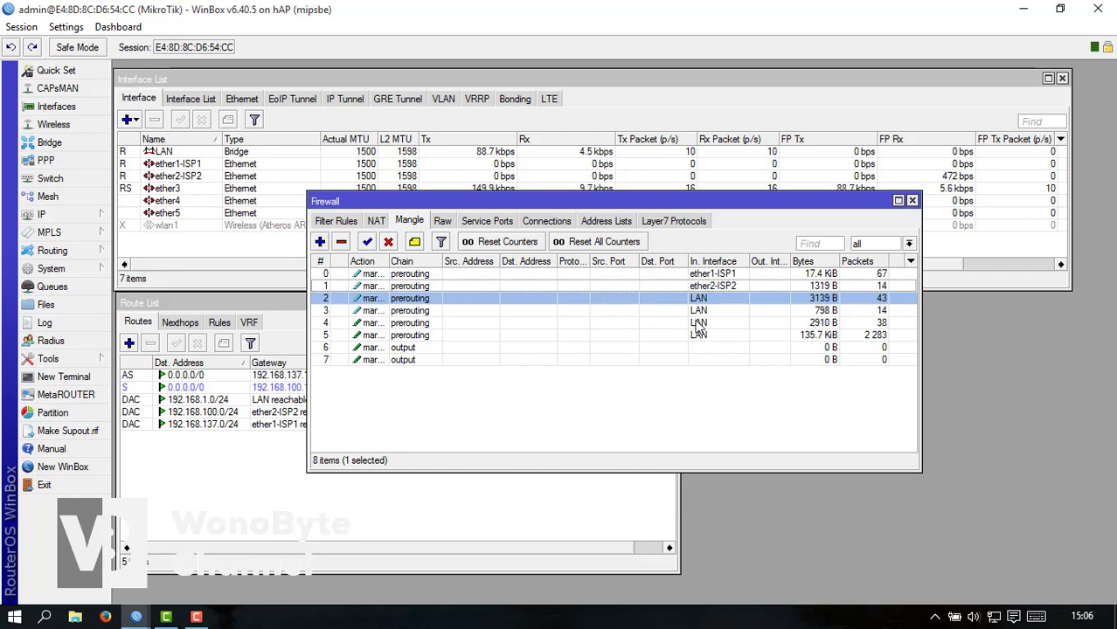
{"action": "left_click", "coordinate": [911, 201]}
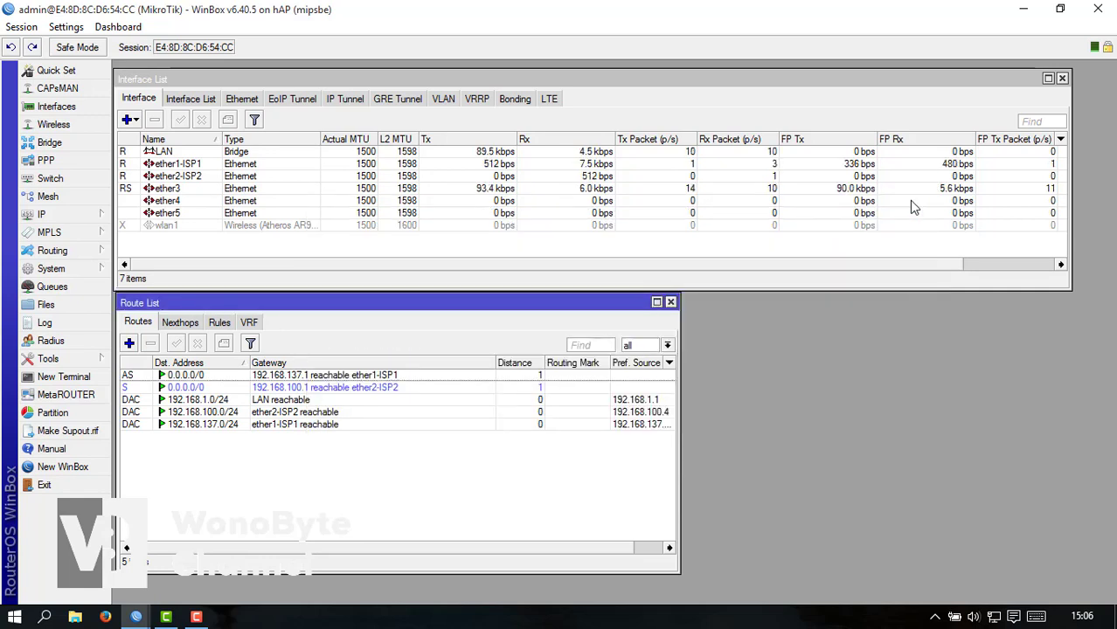
- Add a default route via gateway 192.168.137.1 with ping check and routing mark KEISP1
{"action": "left_click", "coordinate": [65, 215]}
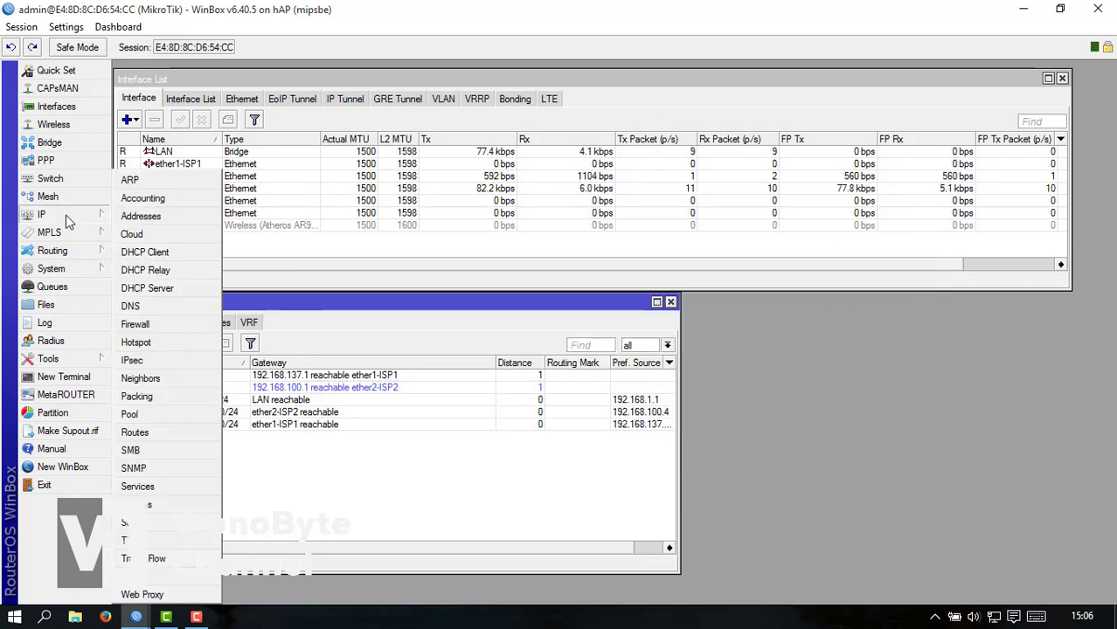
{"action": "left_click", "coordinate": [145, 436]}
{"action": "left_click_drag", "start_coordinate": [366, 303], "coordinate": [385, 306]}
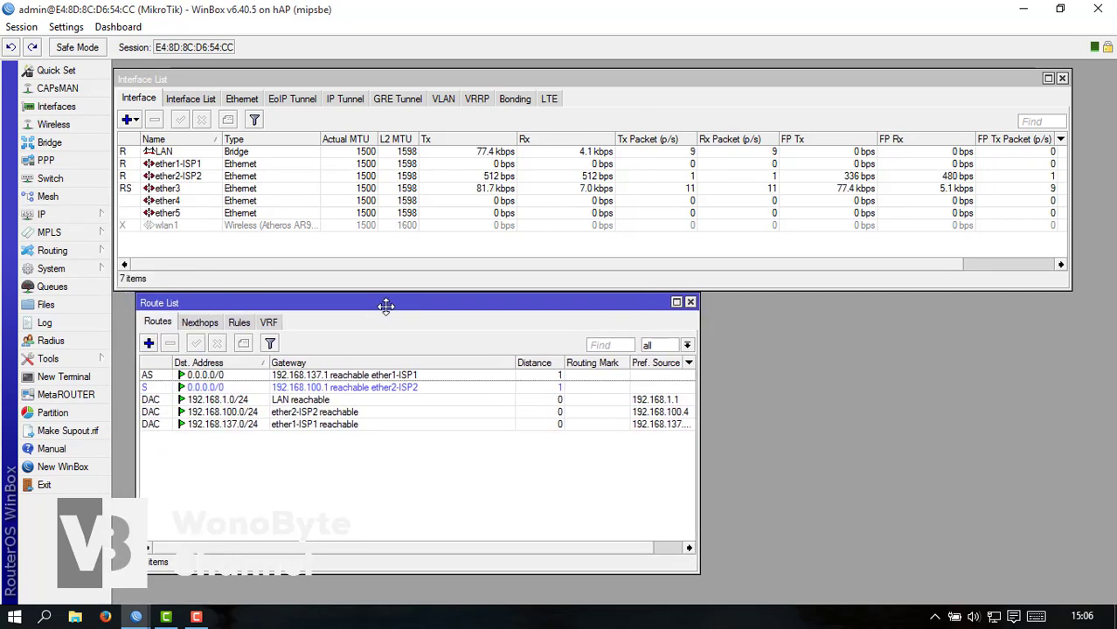
{"action": "left_click", "coordinate": [149, 344]}
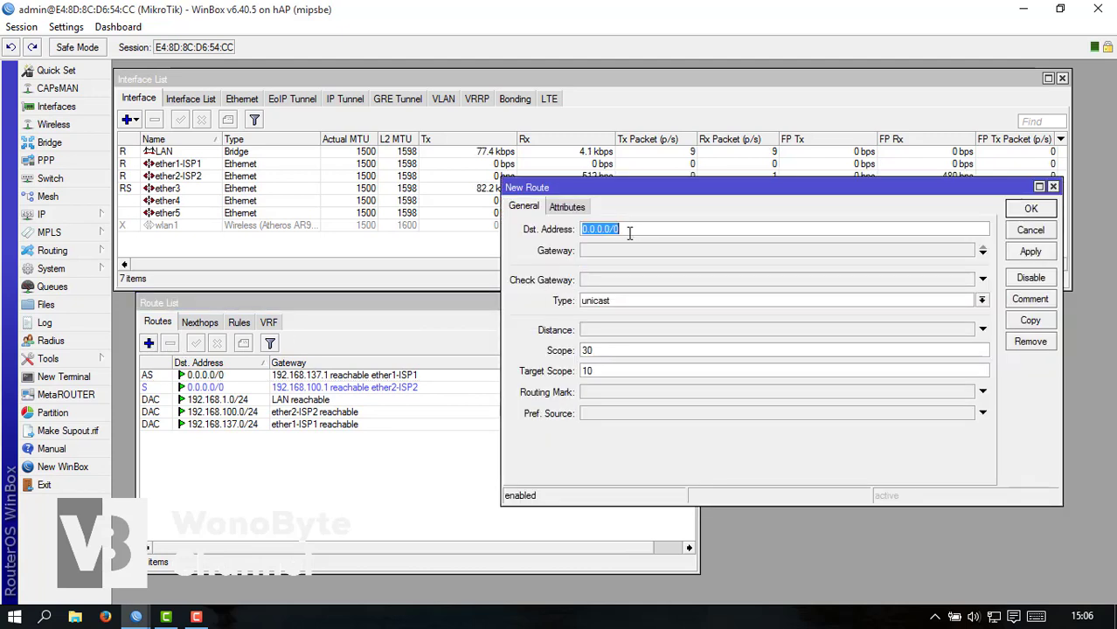
{"action": "left_click", "coordinate": [609, 251]}
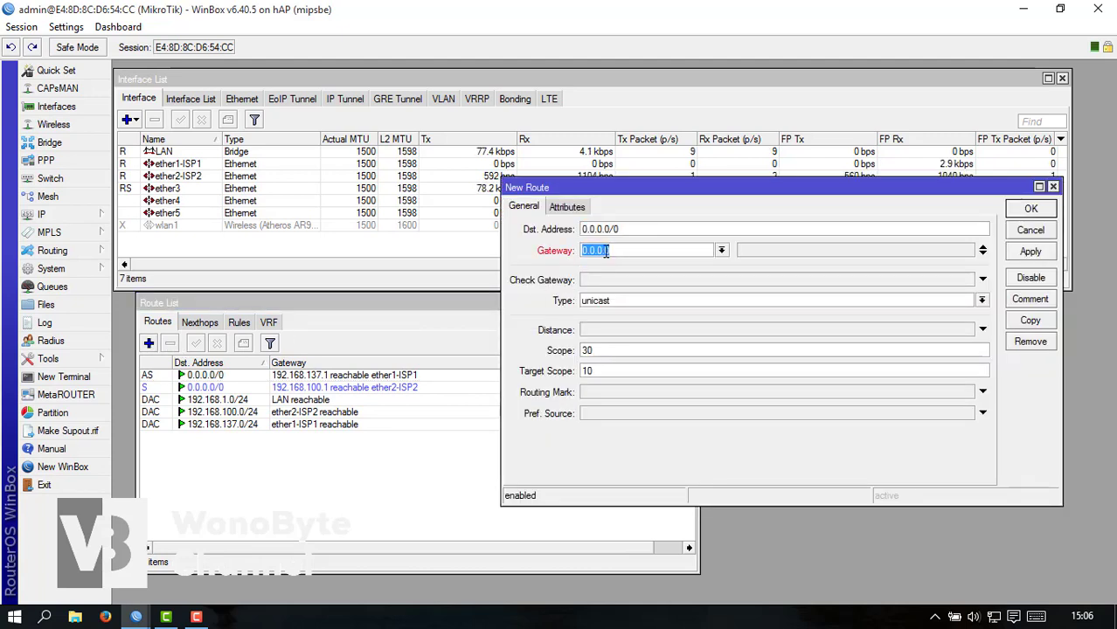
{"action": "type", "text": "192.168.137.1"}
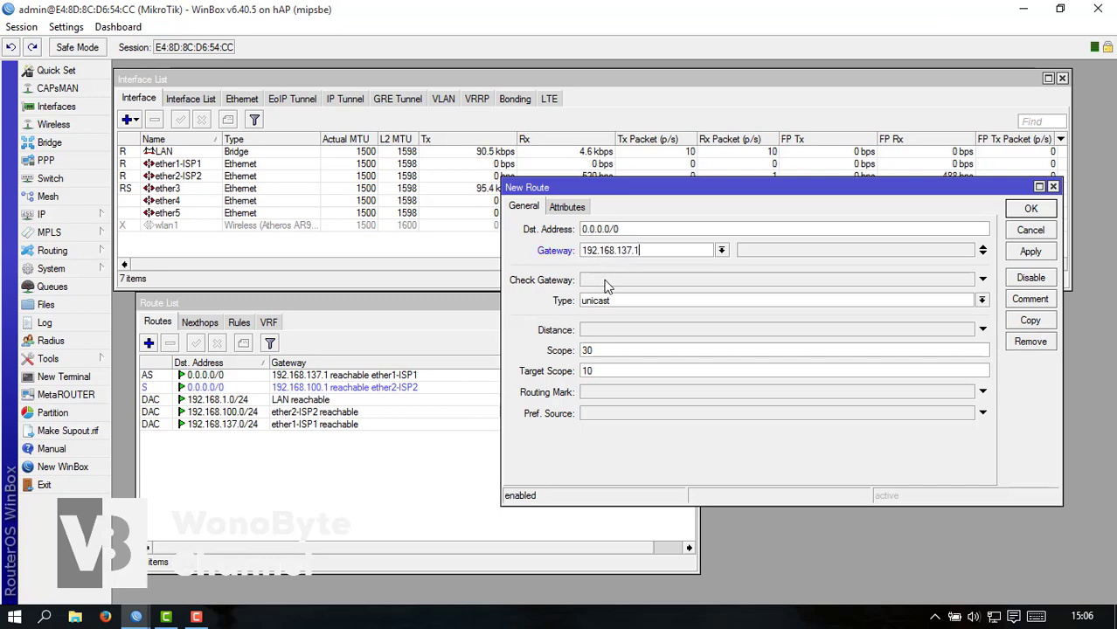
{"action": "left_click", "coordinate": [607, 282]}
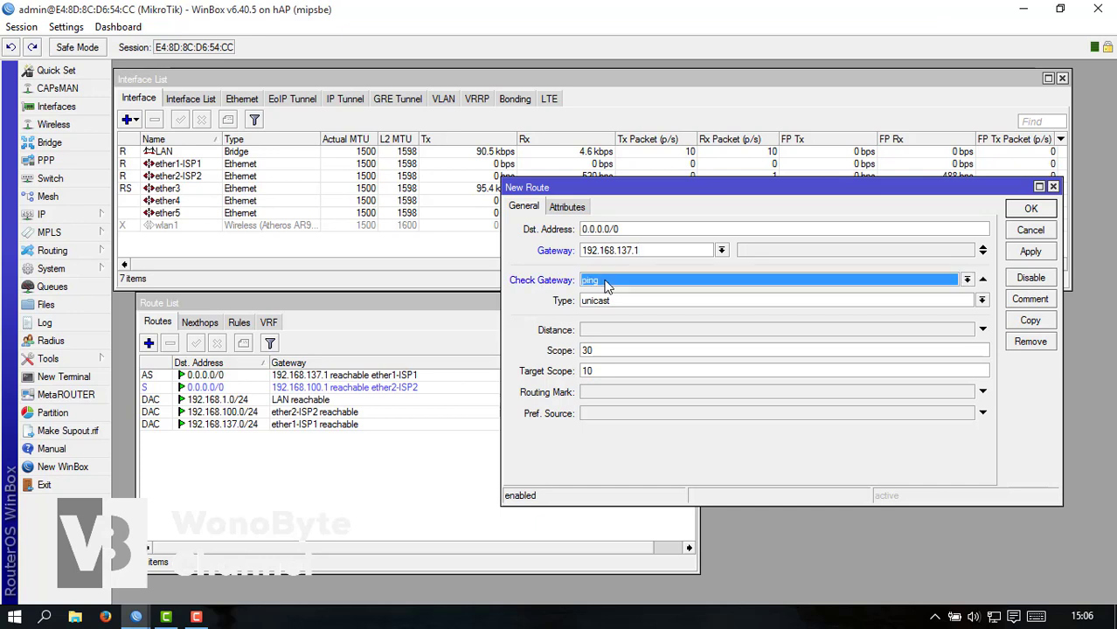
{"action": "left_click", "coordinate": [610, 394]}
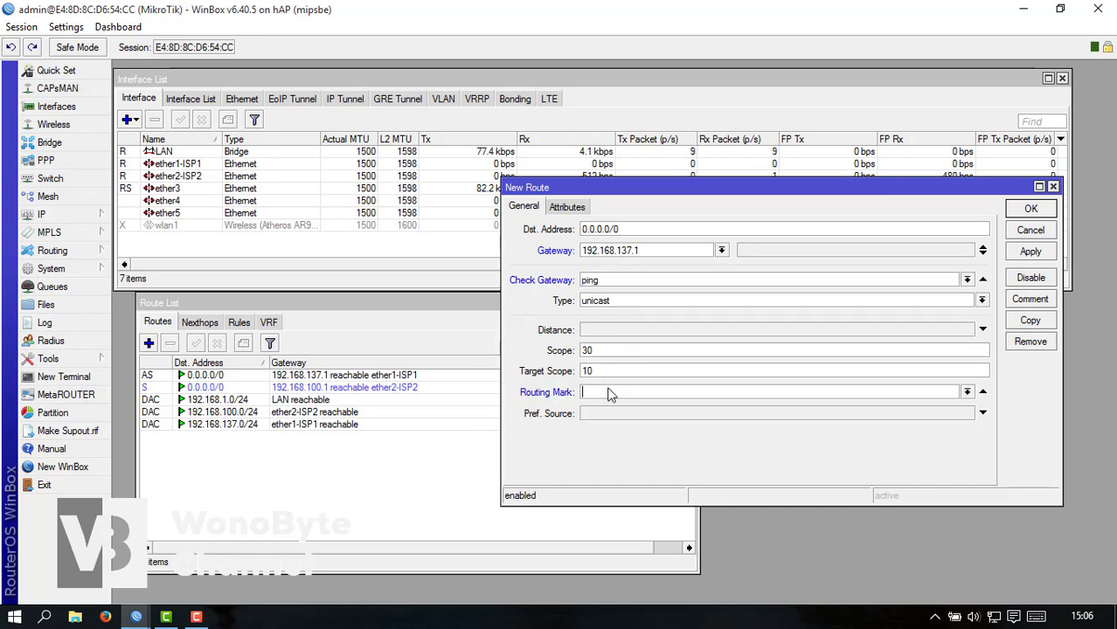
{"action": "left_click", "coordinate": [967, 393]}
{"action": "left_click", "coordinate": [888, 415]}
{"action": "left_click", "coordinate": [1031, 252]}
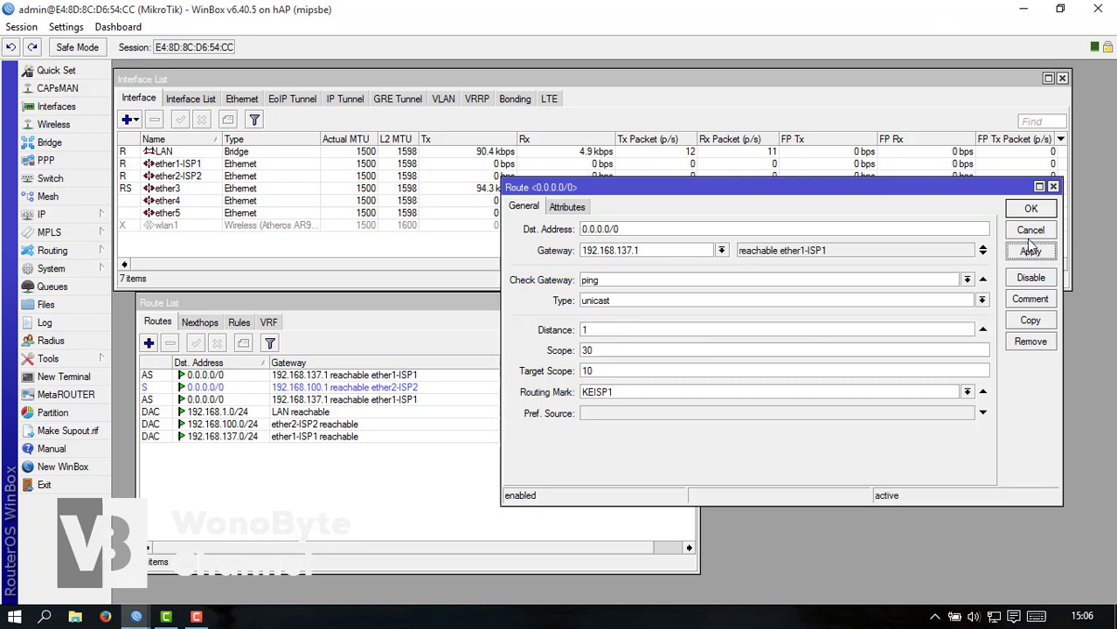
- Copy it as a default route via 192.168.100.1 marked KEISP2, then close both route dialogs
{"action": "left_click", "coordinate": [1030, 321]}
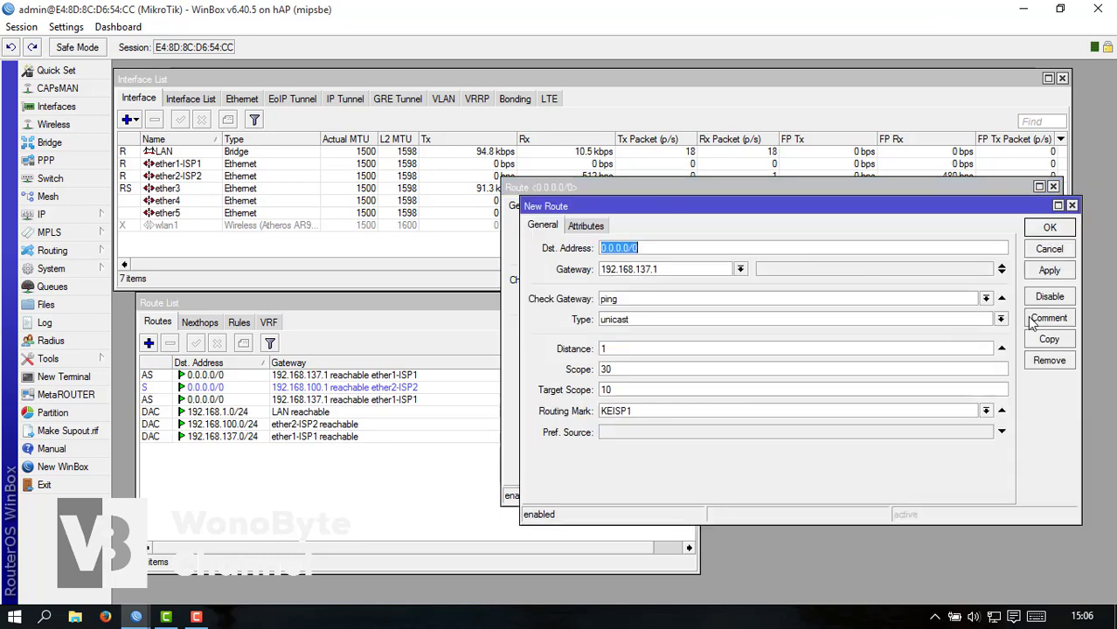
{"action": "left_click", "coordinate": [645, 268]}
{"action": "type", "text": "00"}
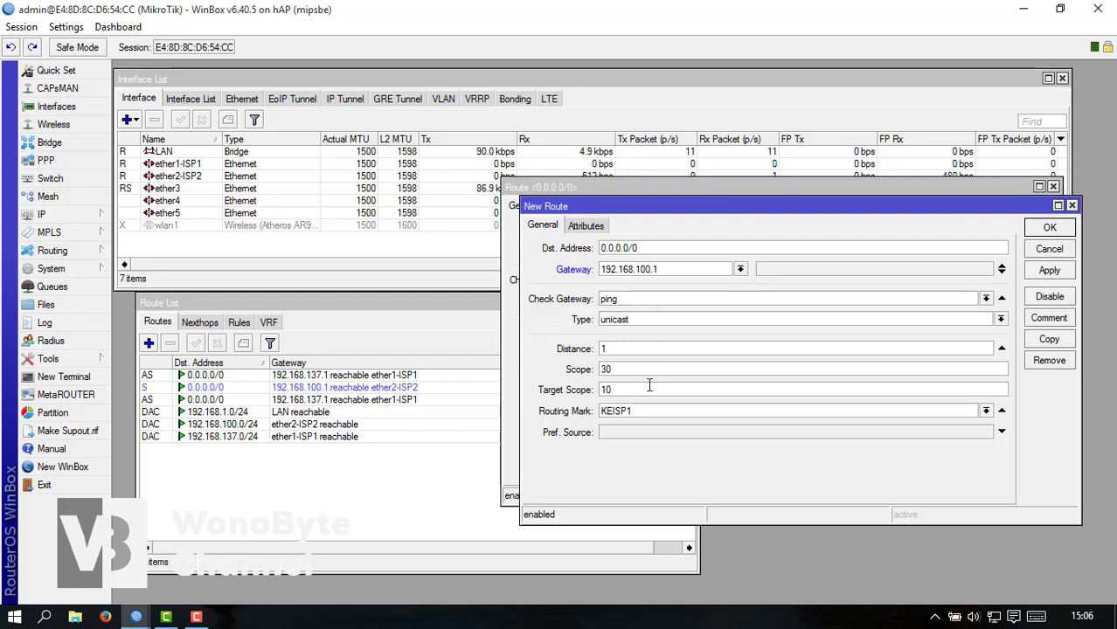
{"action": "left_click", "coordinate": [986, 413]}
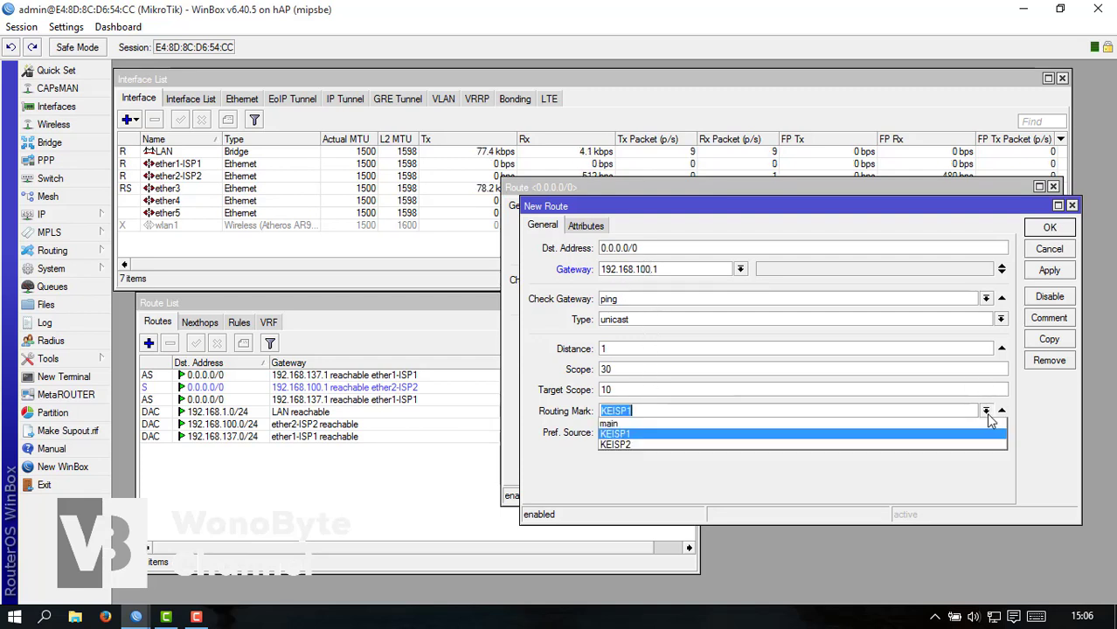
{"action": "left_click", "coordinate": [917, 440]}
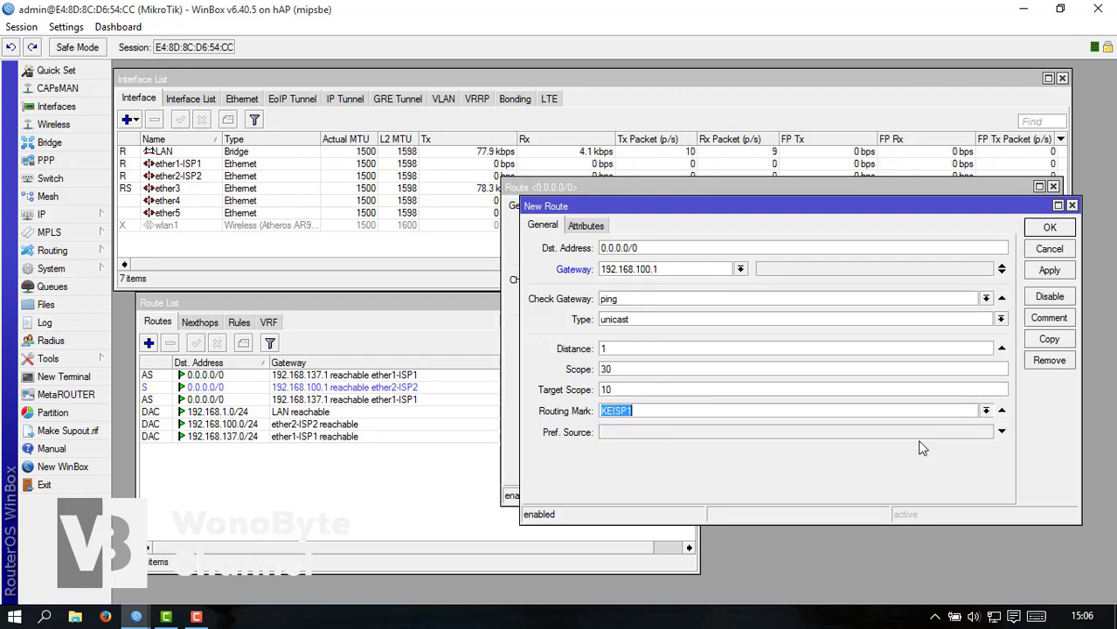
{"action": "left_click", "coordinate": [1053, 275]}
{"action": "left_click", "coordinate": [1049, 228]}
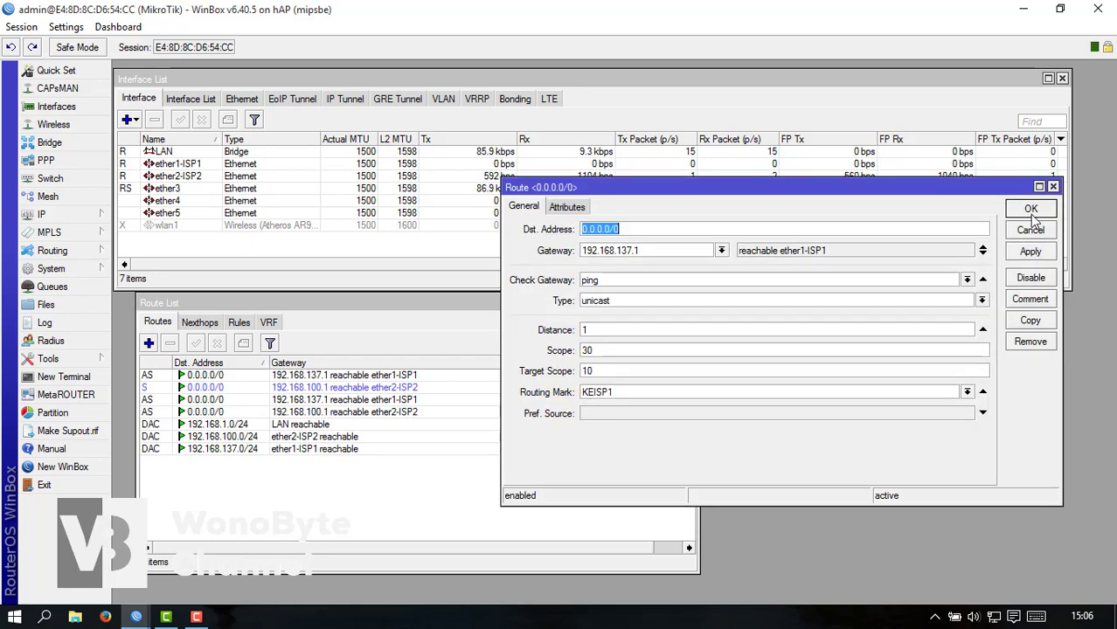
{"action": "left_click", "coordinate": [1031, 213]}
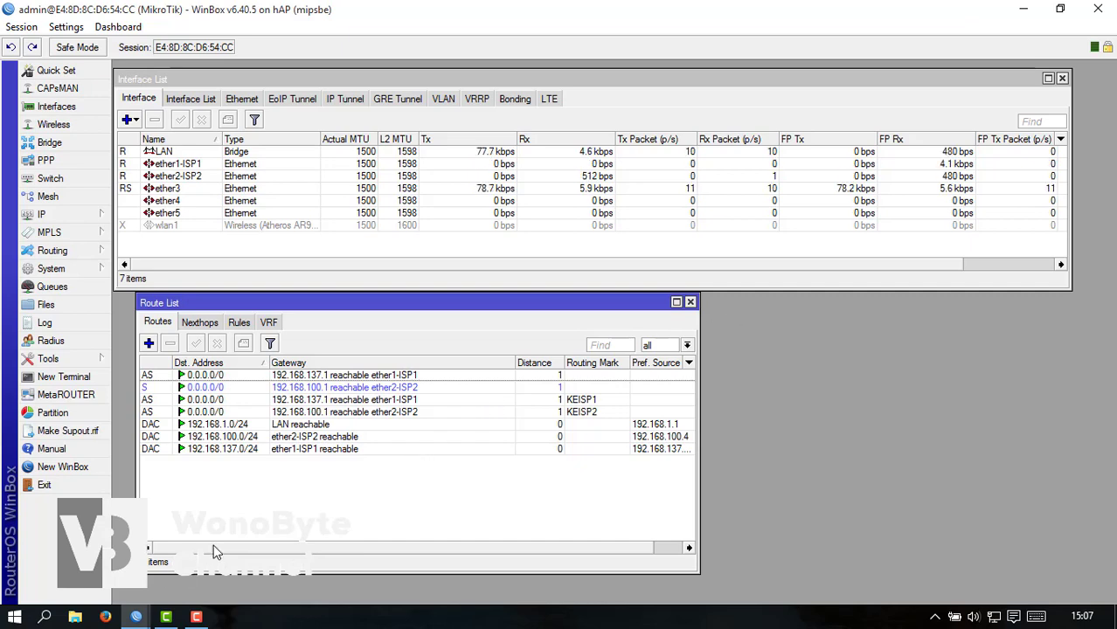
- Minimize the router session and close the WinBox connection windows
{"action": "left_click", "coordinate": [1023, 9]}
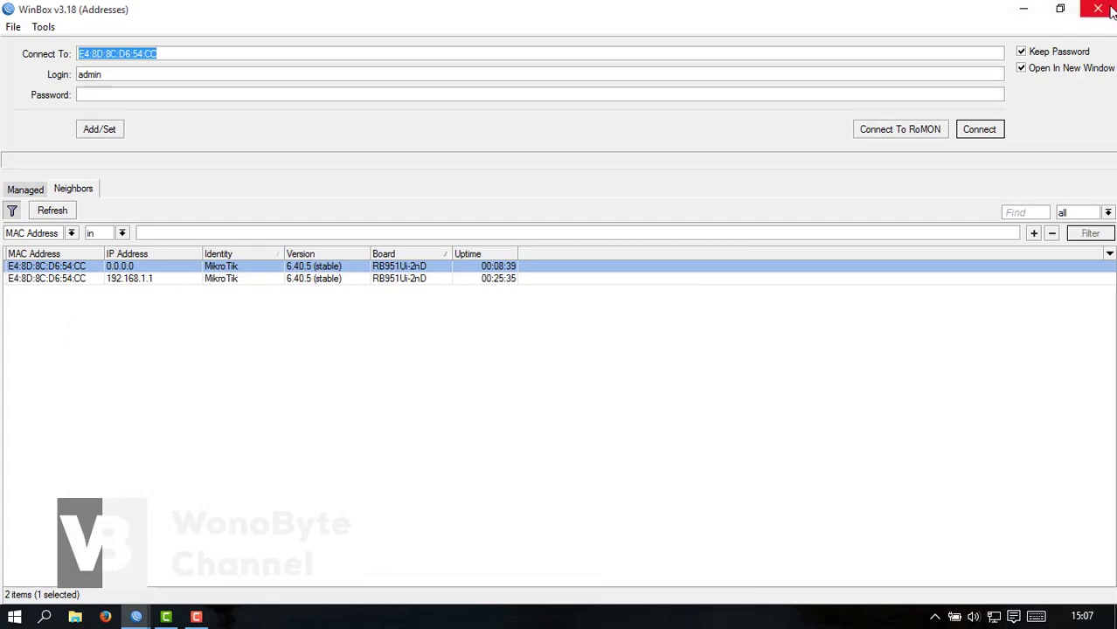
{"action": "left_click", "coordinate": [1103, 9]}
{"action": "left_click", "coordinate": [1108, 9]}
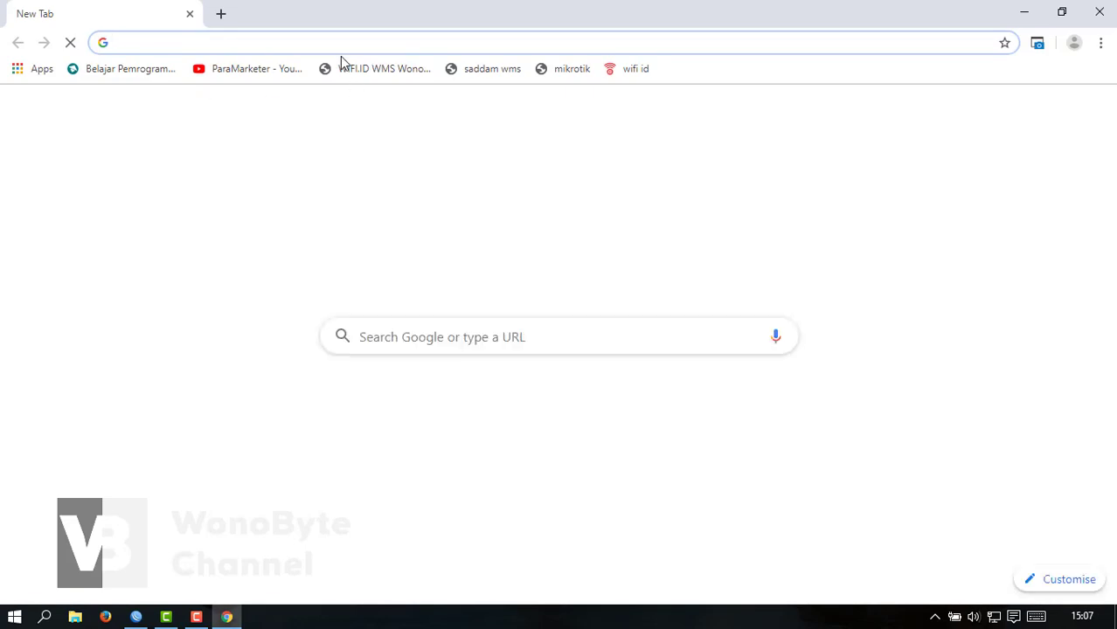
- Search Google for 'speedtest cbn' and open the Cyberindo CBN speedtest site in a smaller window
{"action": "type", "text": "SPEedtest.net"}
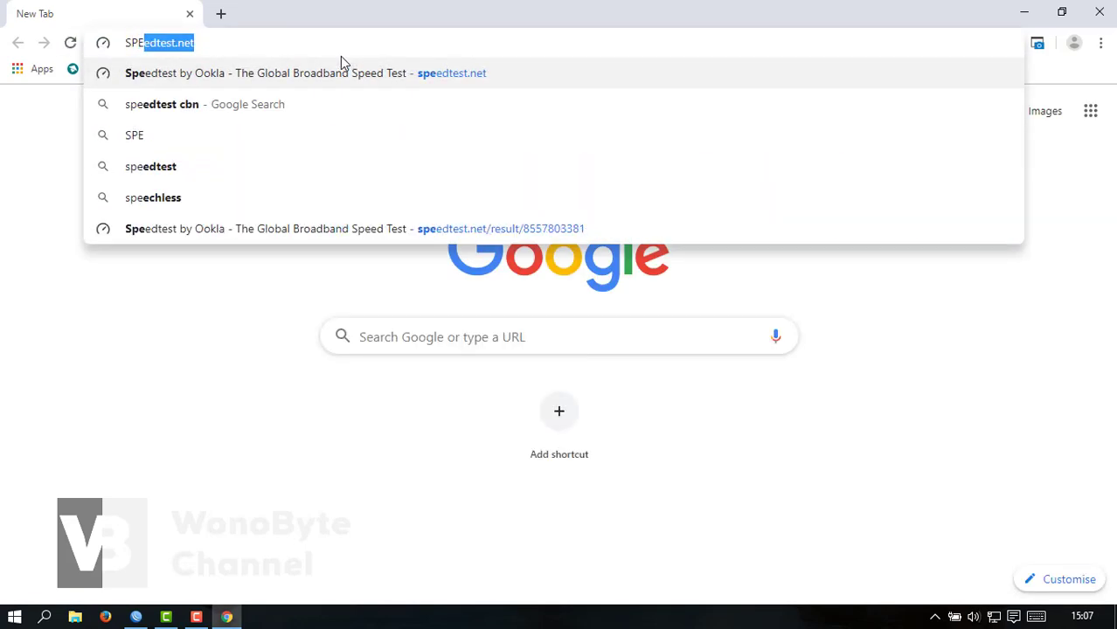
{"action": "left_click", "coordinate": [258, 105]}
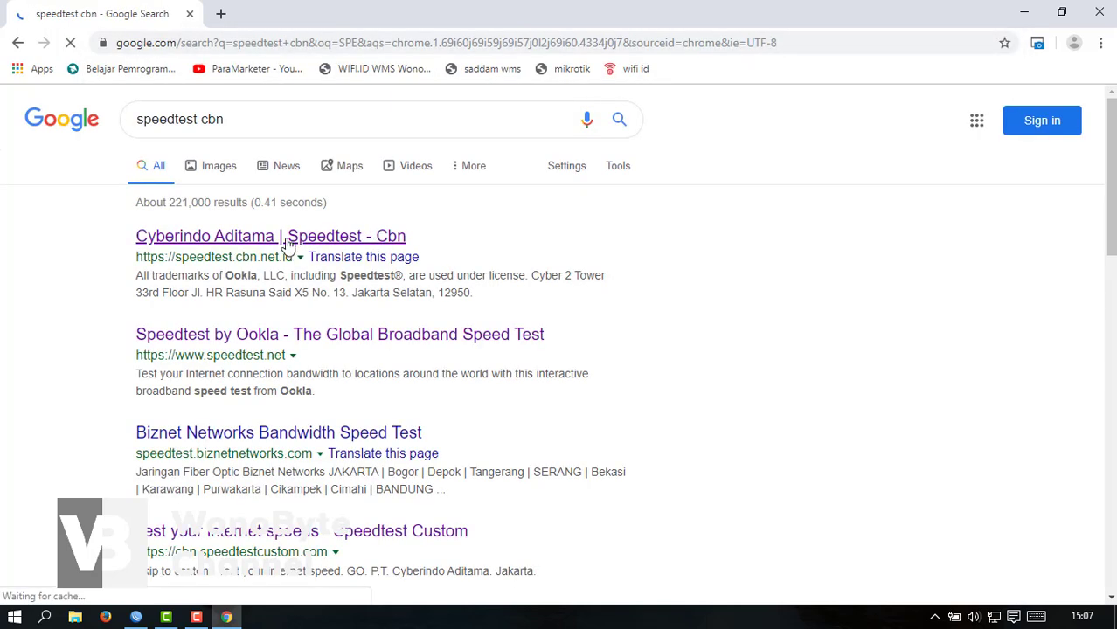
{"action": "left_click", "coordinate": [287, 243]}
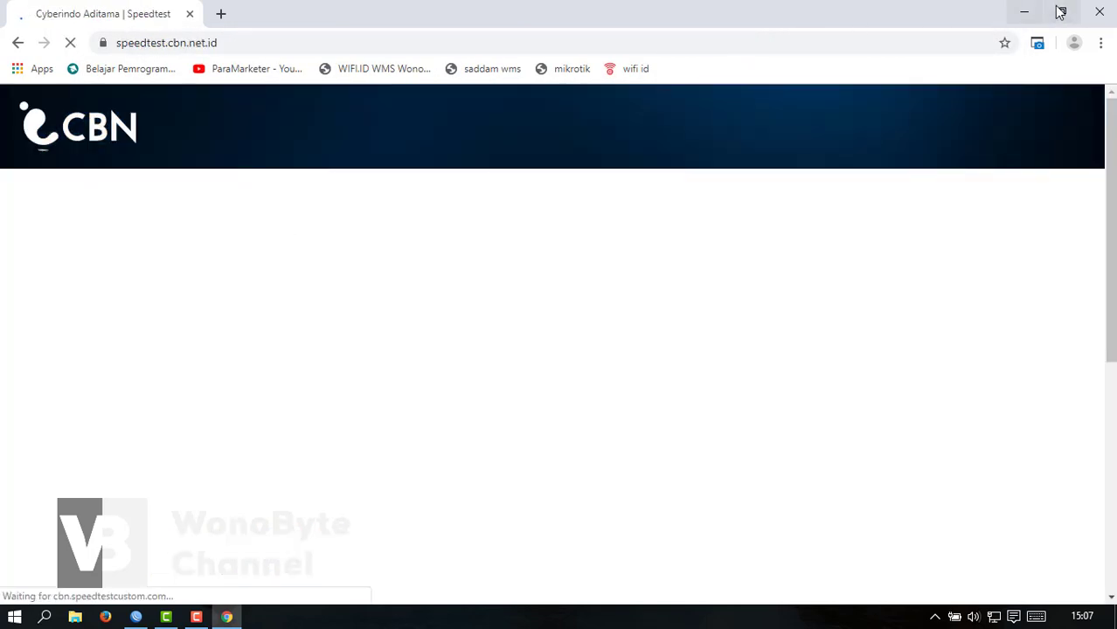
{"action": "left_click", "coordinate": [1060, 12]}
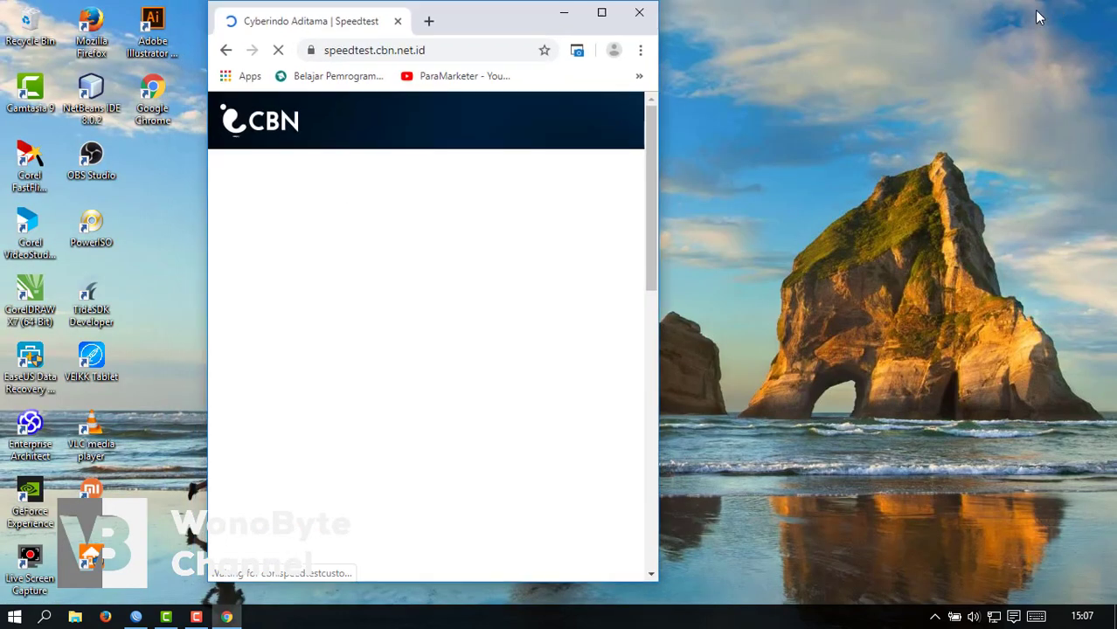
{"action": "left_click", "coordinate": [138, 615]}
- Move the speedtest window beside WinBox's statistics and run the CBN speed test twice
{"action": "left_click", "coordinate": [226, 617]}
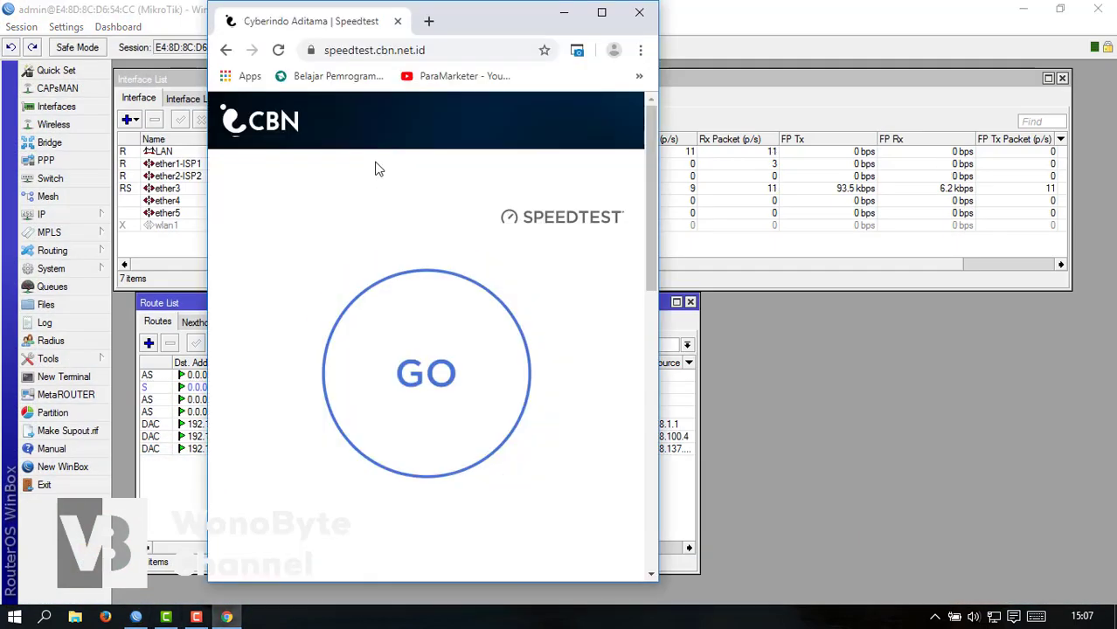
{"action": "left_click_drag", "start_coordinate": [470, 15], "coordinate": [922, 27]}
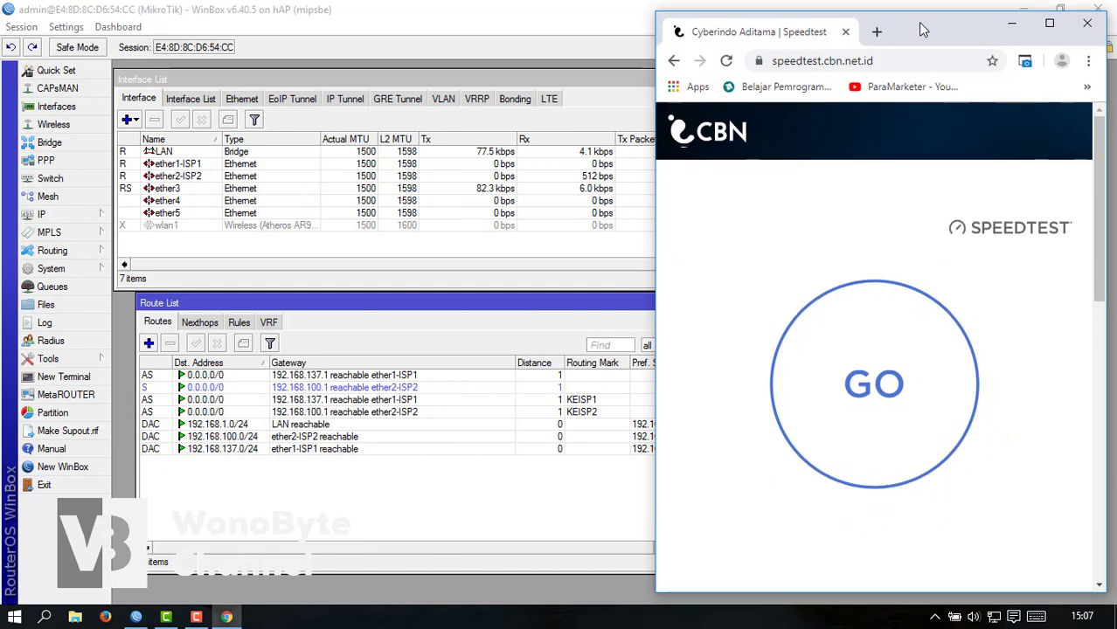
{"action": "left_click", "coordinate": [859, 360]}
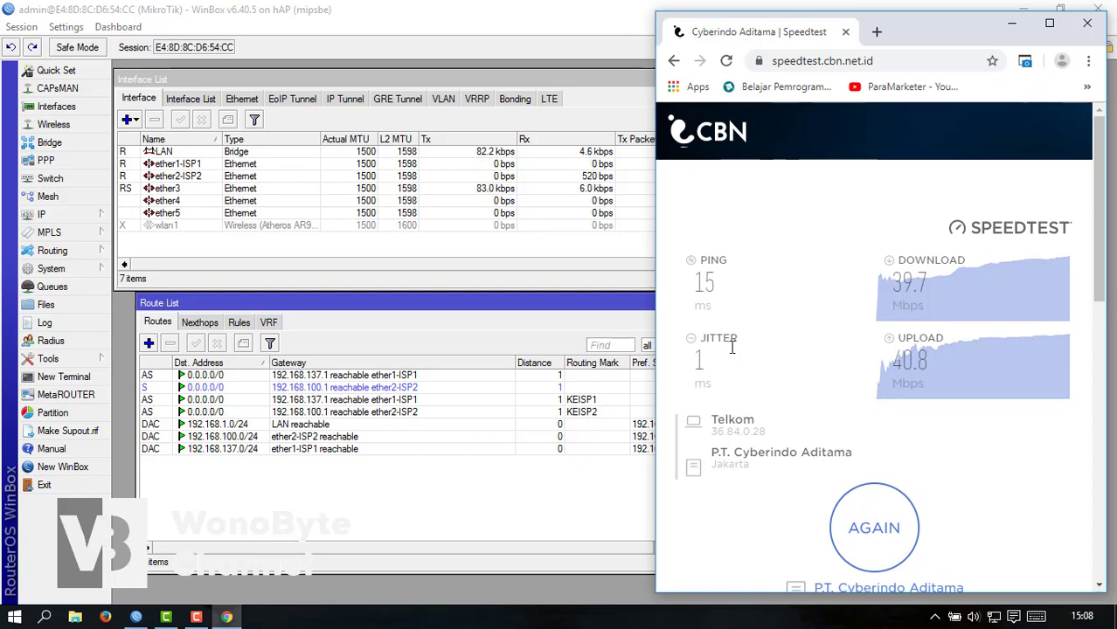
{"action": "left_click", "coordinate": [857, 500]}
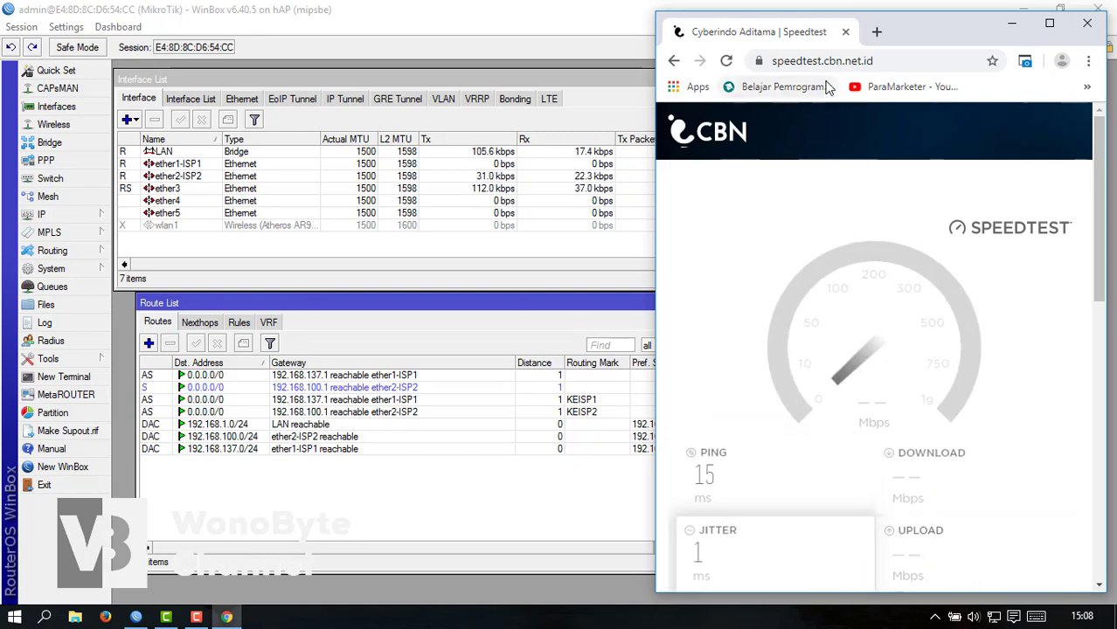
- Load speedtest.net in a new tab and run the Ookla speed test on the Telkom server
{"action": "left_click", "coordinate": [875, 33]}
{"action": "type", "text": "SE"}
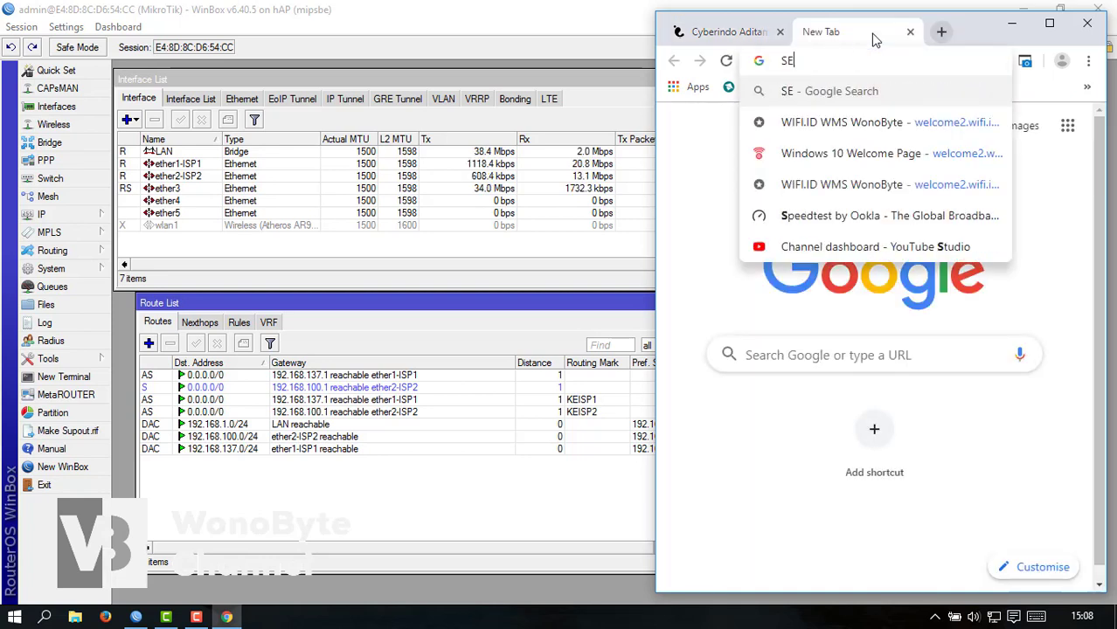
{"action": "key", "text": "BackSpace"}
{"action": "type", "text": "peedtest.net"}
{"action": "key", "text": "Return"}
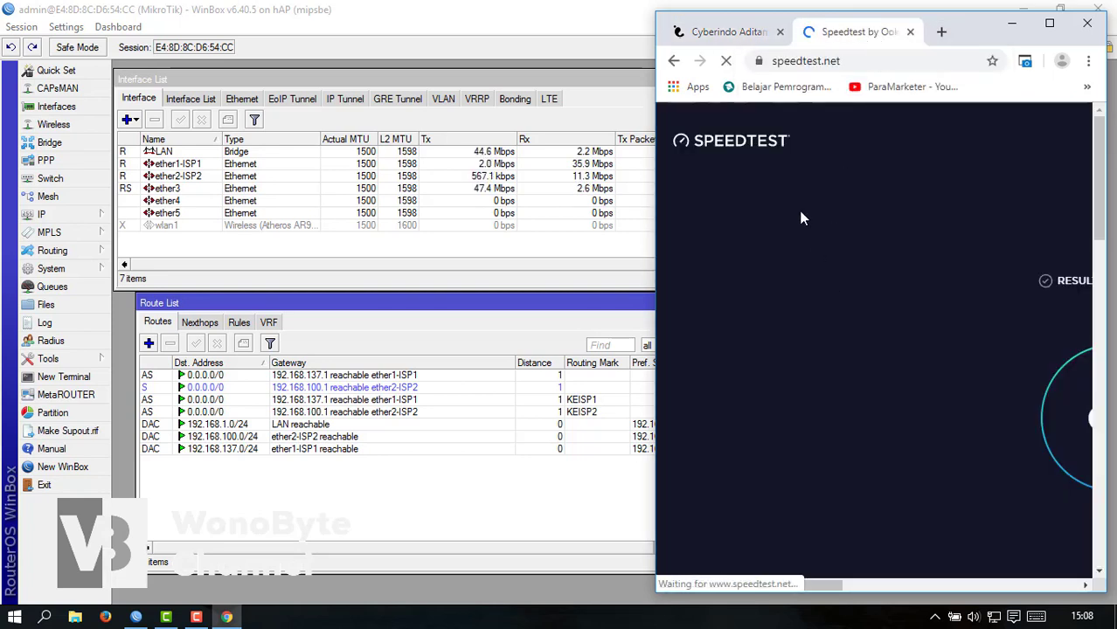
{"action": "left_click_drag", "start_coordinate": [817, 582], "coordinate": [927, 586]}
{"action": "left_click", "coordinate": [873, 423]}
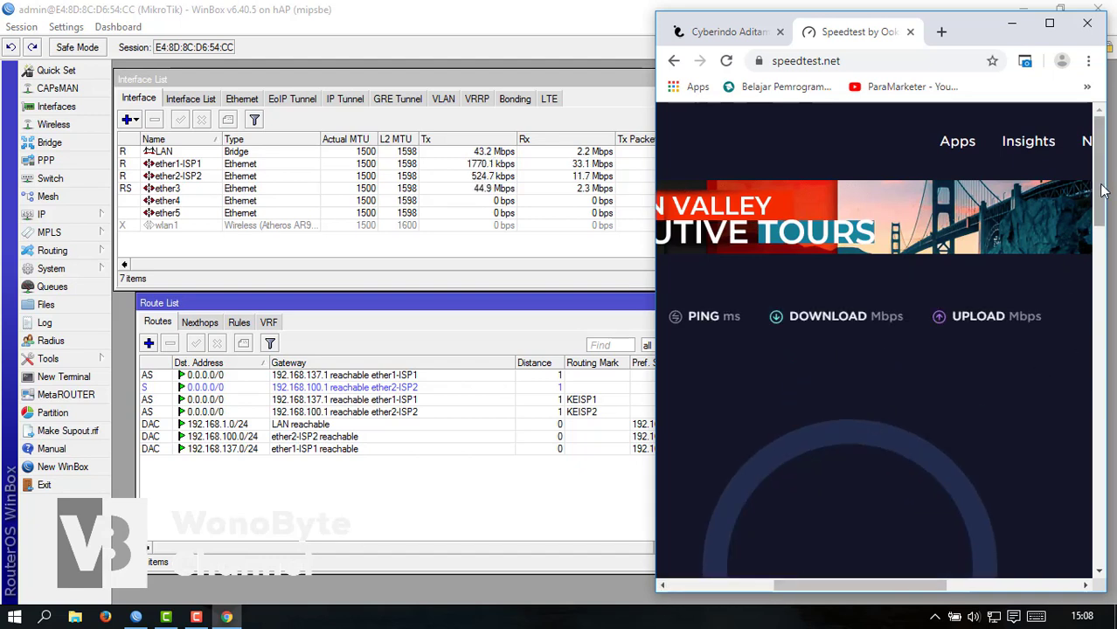
{"action": "left_click_drag", "start_coordinate": [1103, 191], "coordinate": [1103, 233]}
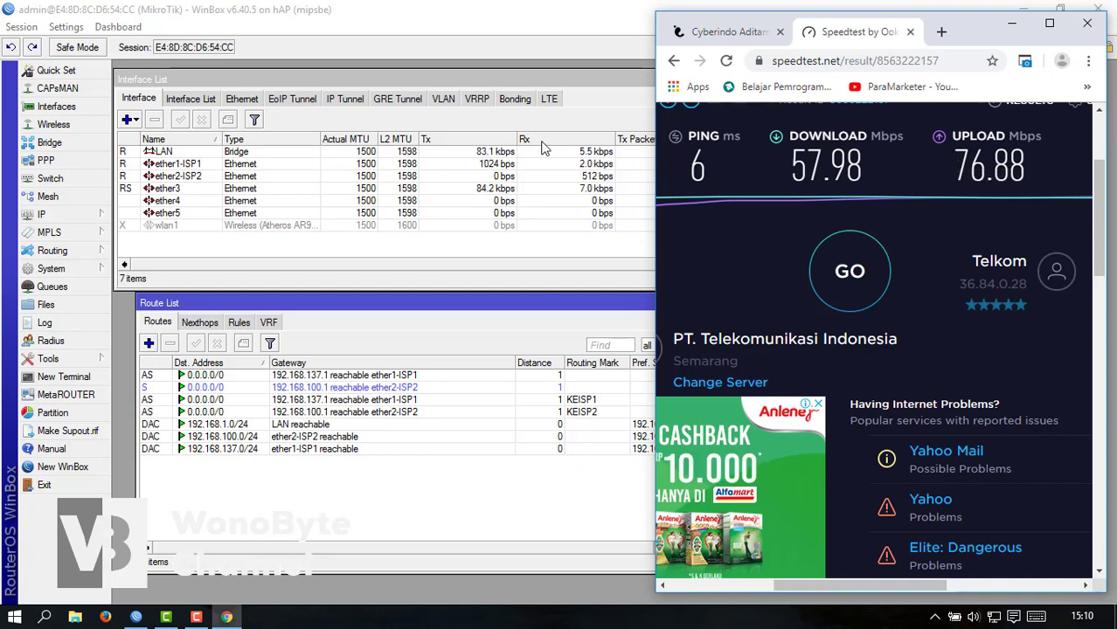
- Follow the Google Drive link to PUBGLite.zip (2.0G) and download it despite the virus-scan warning
{"action": "left_click", "coordinate": [1048, 30]}
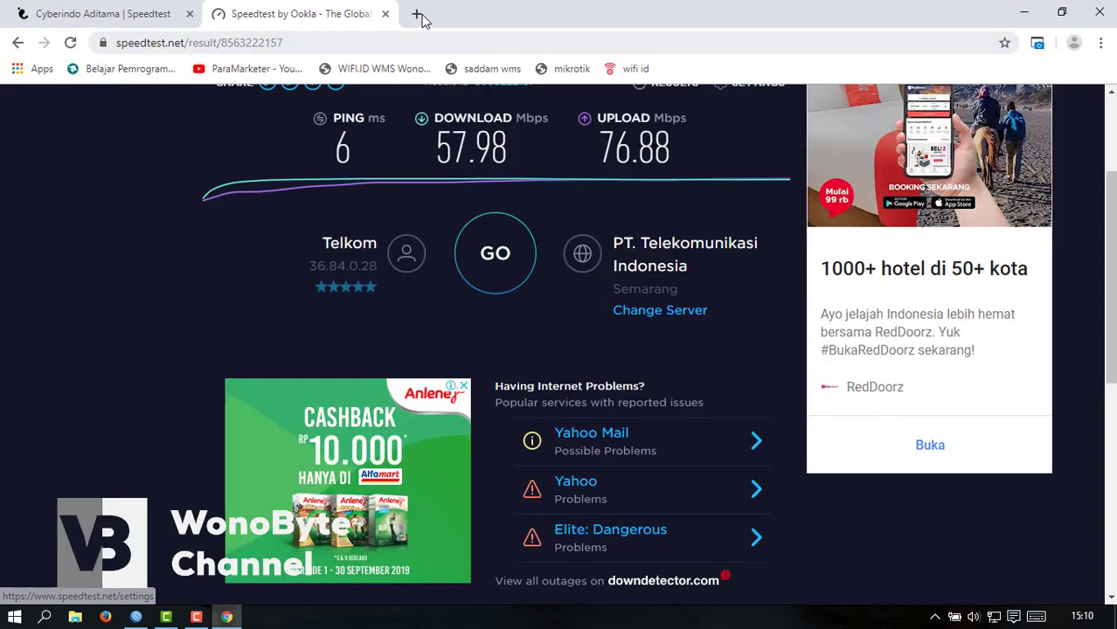
{"action": "left_click", "coordinate": [417, 15]}
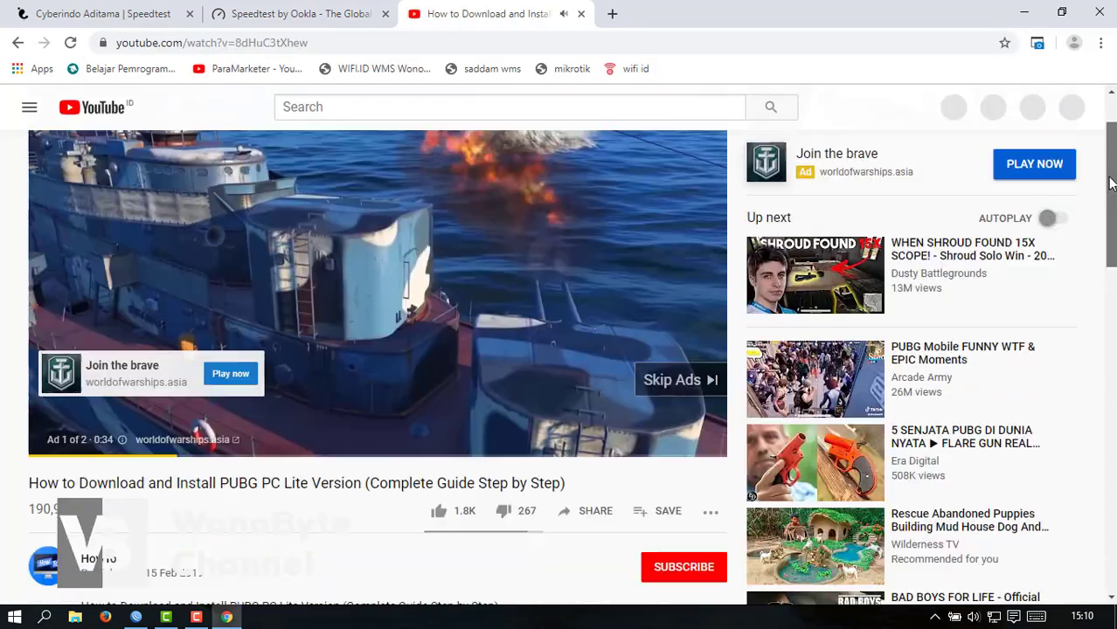
{"action": "scroll", "coordinate": [161, 321], "scroll_direction": "down", "scroll_amount": 7}
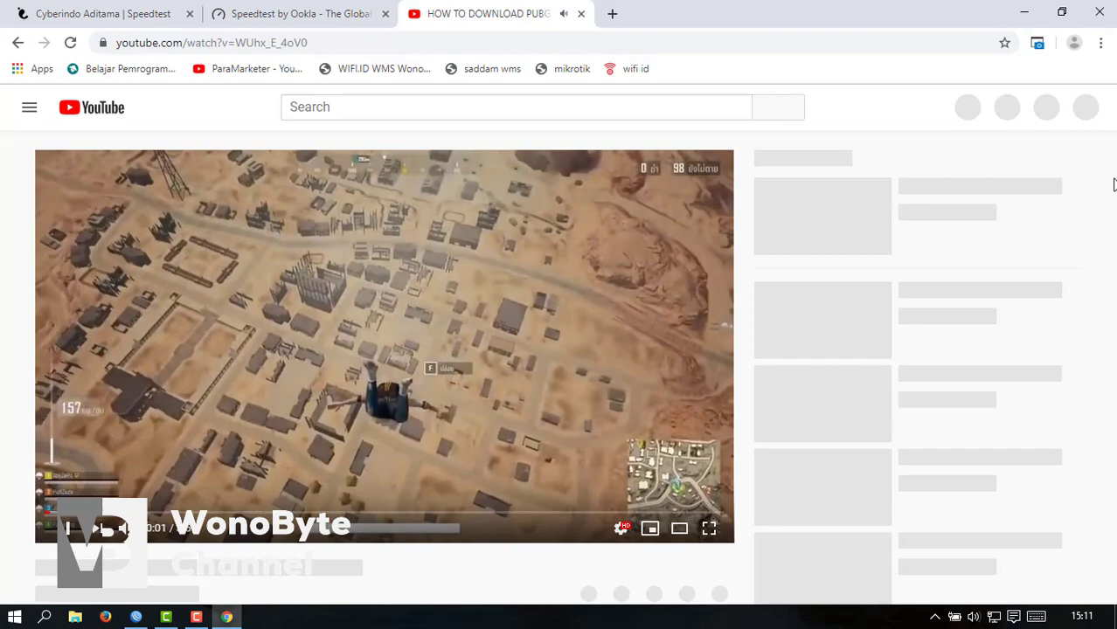
{"action": "scroll", "coordinate": [384, 367], "scroll_direction": "down", "scroll_amount": 10}
{"action": "left_click", "coordinate": [307, 434]}
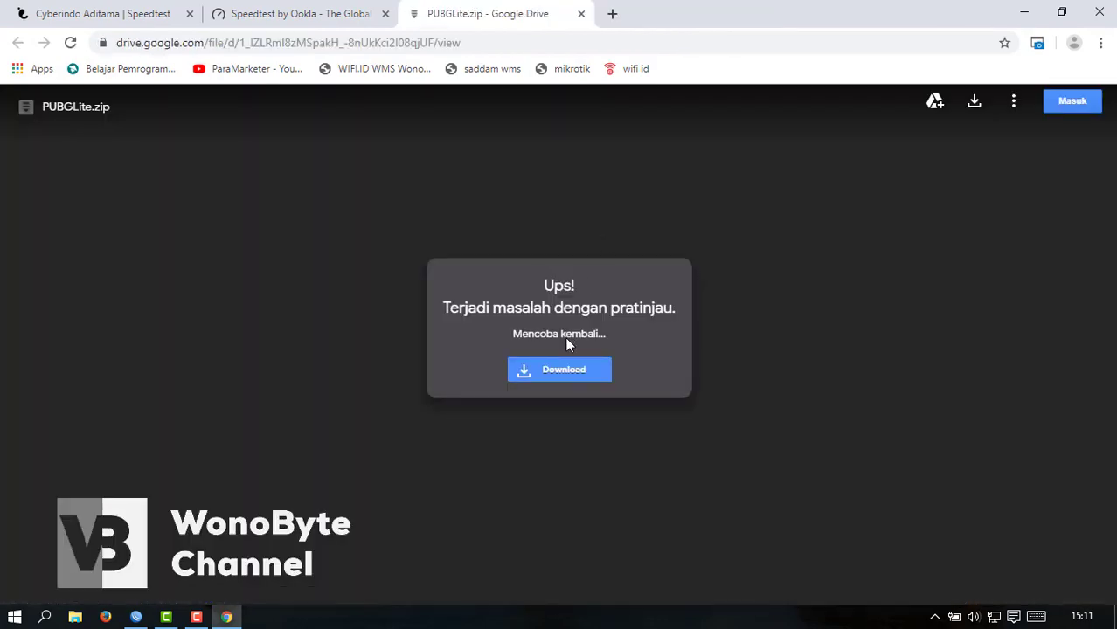
{"action": "left_click", "coordinate": [568, 379]}
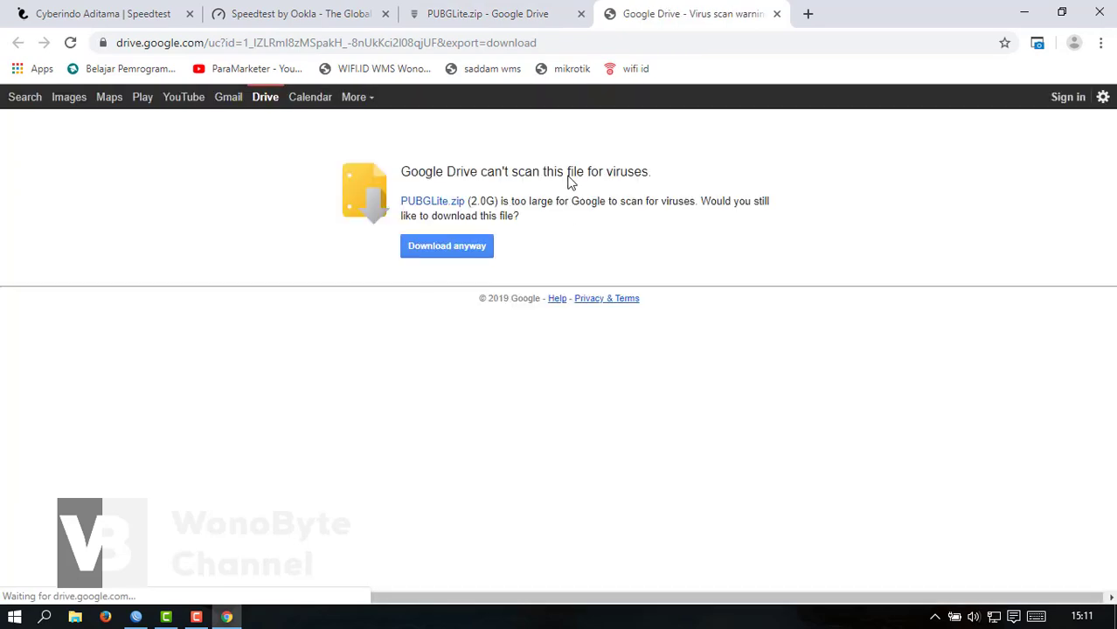
{"action": "left_click", "coordinate": [476, 248]}
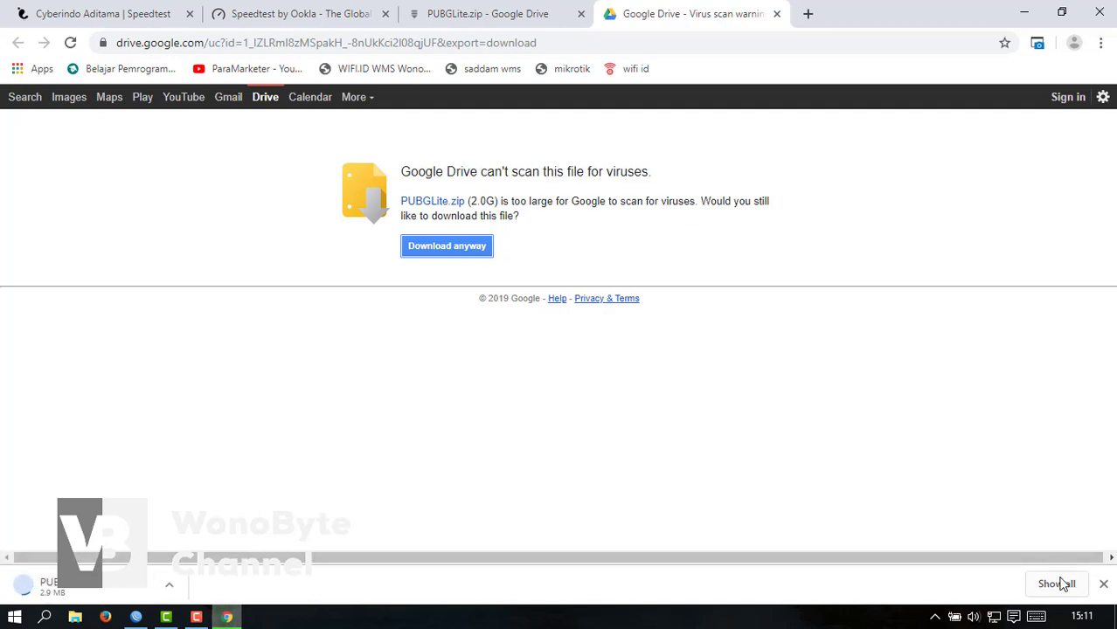
- Open Chrome's full downloads list and scroll through it
{"action": "left_click", "coordinate": [1057, 584]}
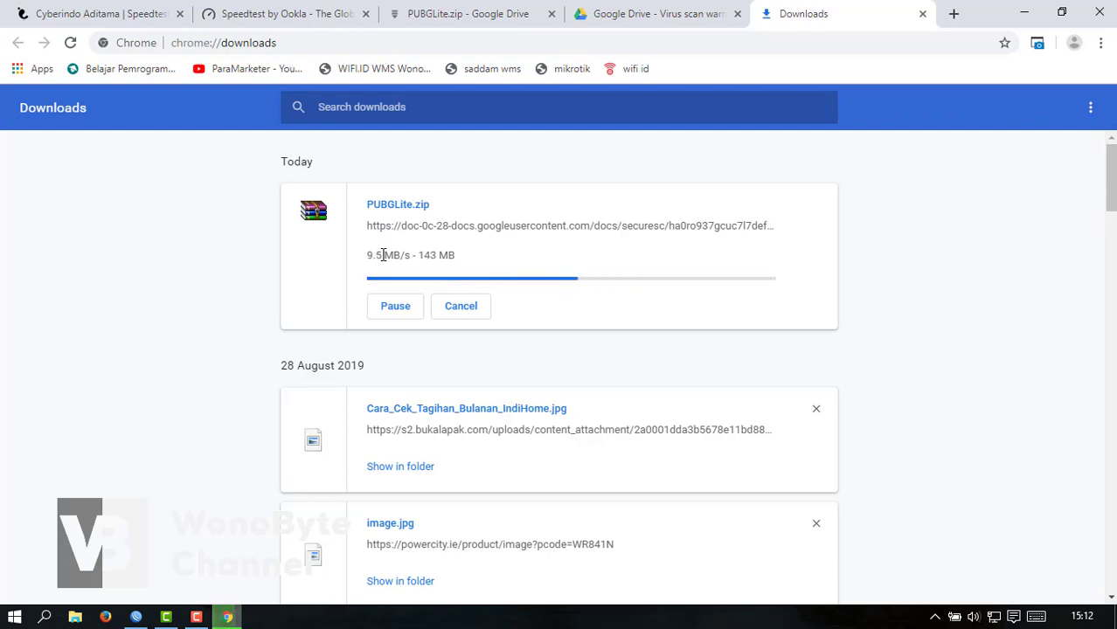
{"action": "scroll", "coordinate": [818, 213], "scroll_direction": "down", "scroll_amount": 2}
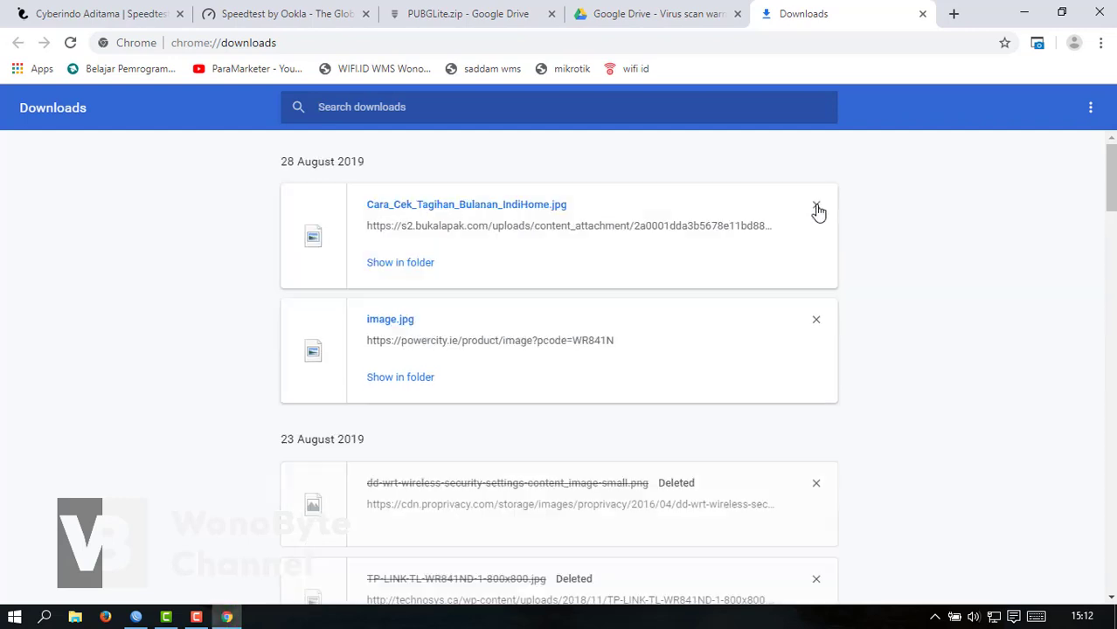